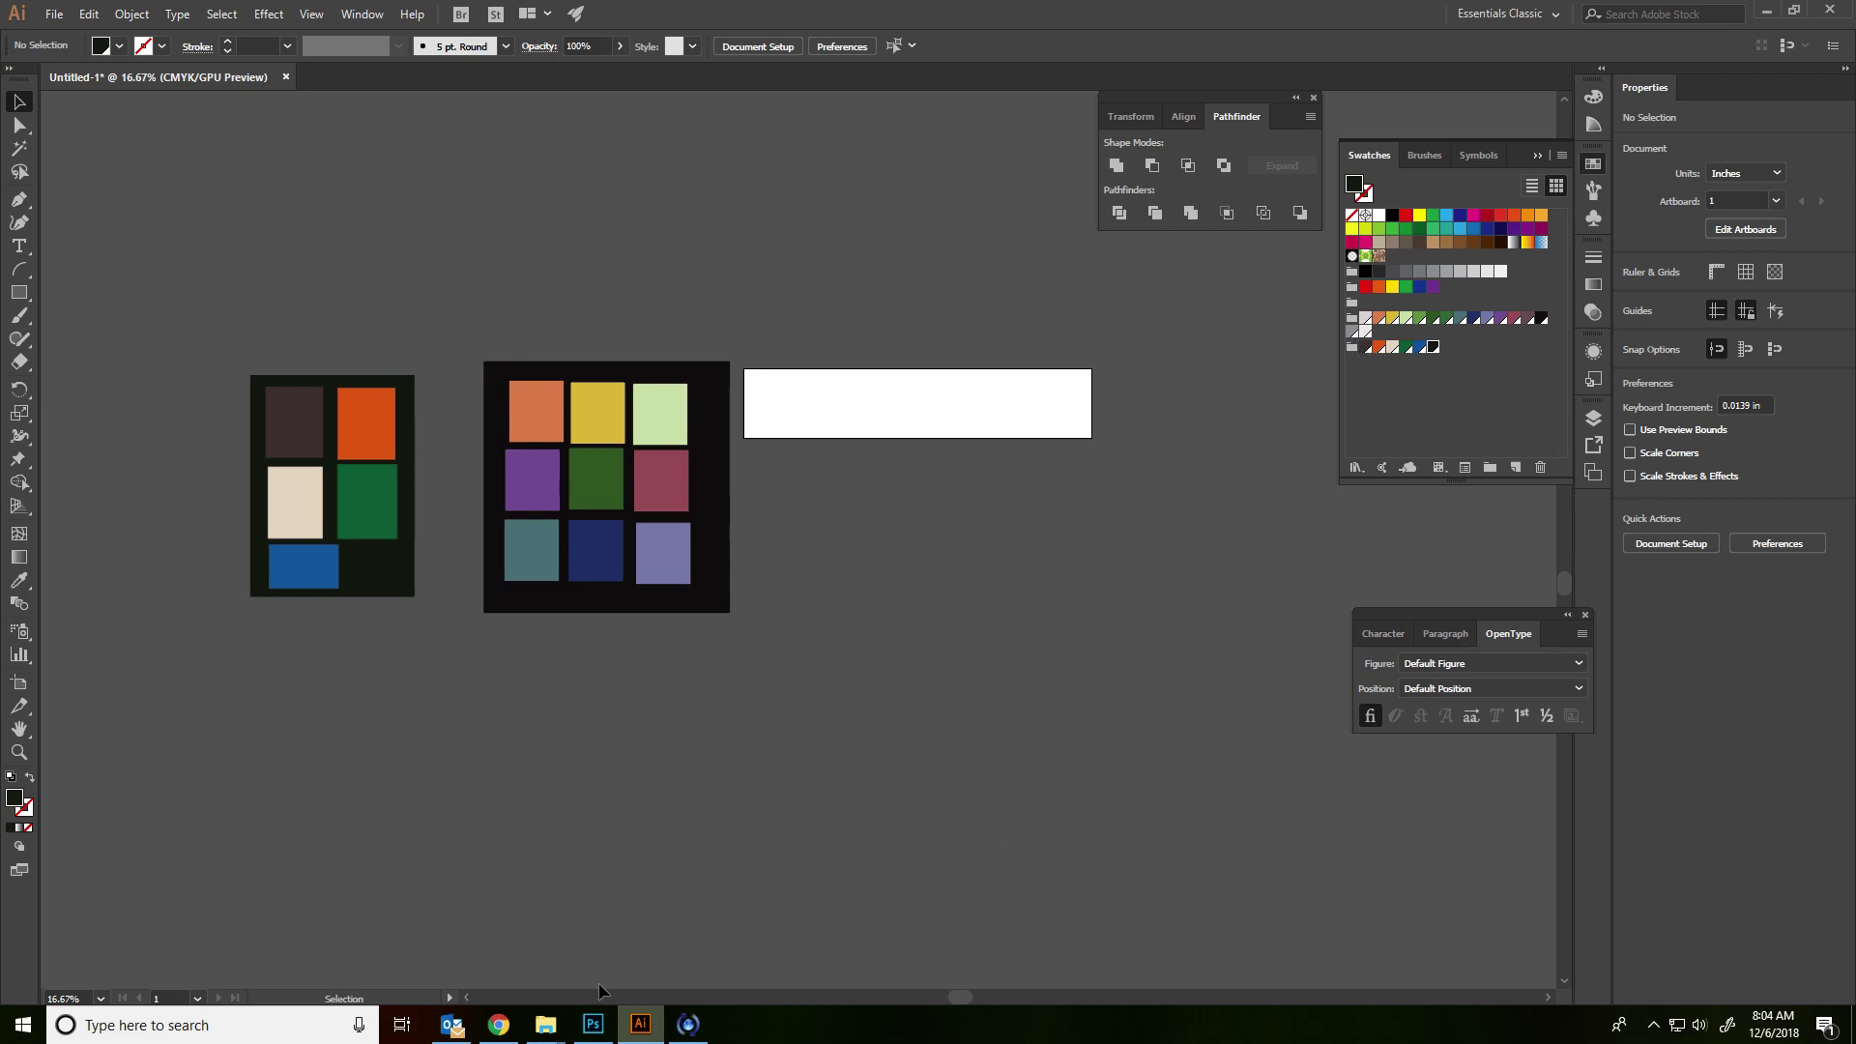
- Copy the Alvin Lustig poster from Google Images and paste it below the blank rectangle
left_click(498, 1024)
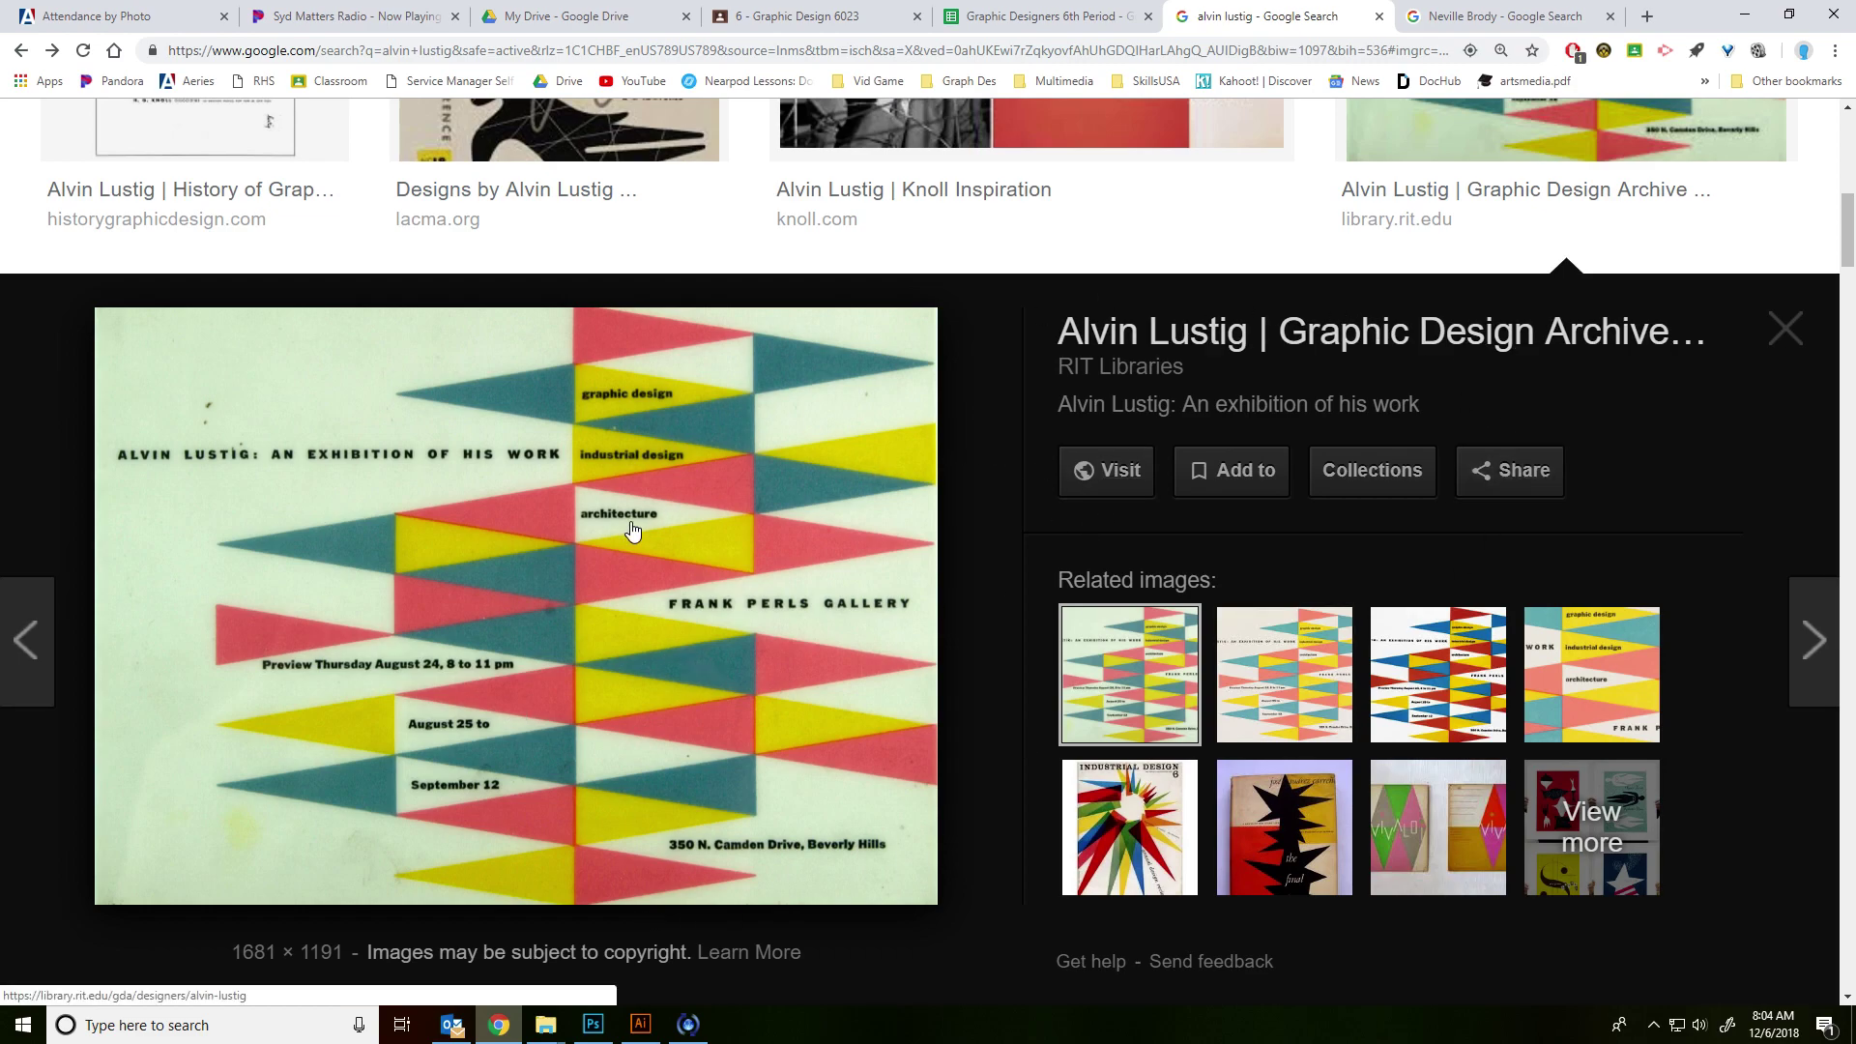
right_click(729, 527)
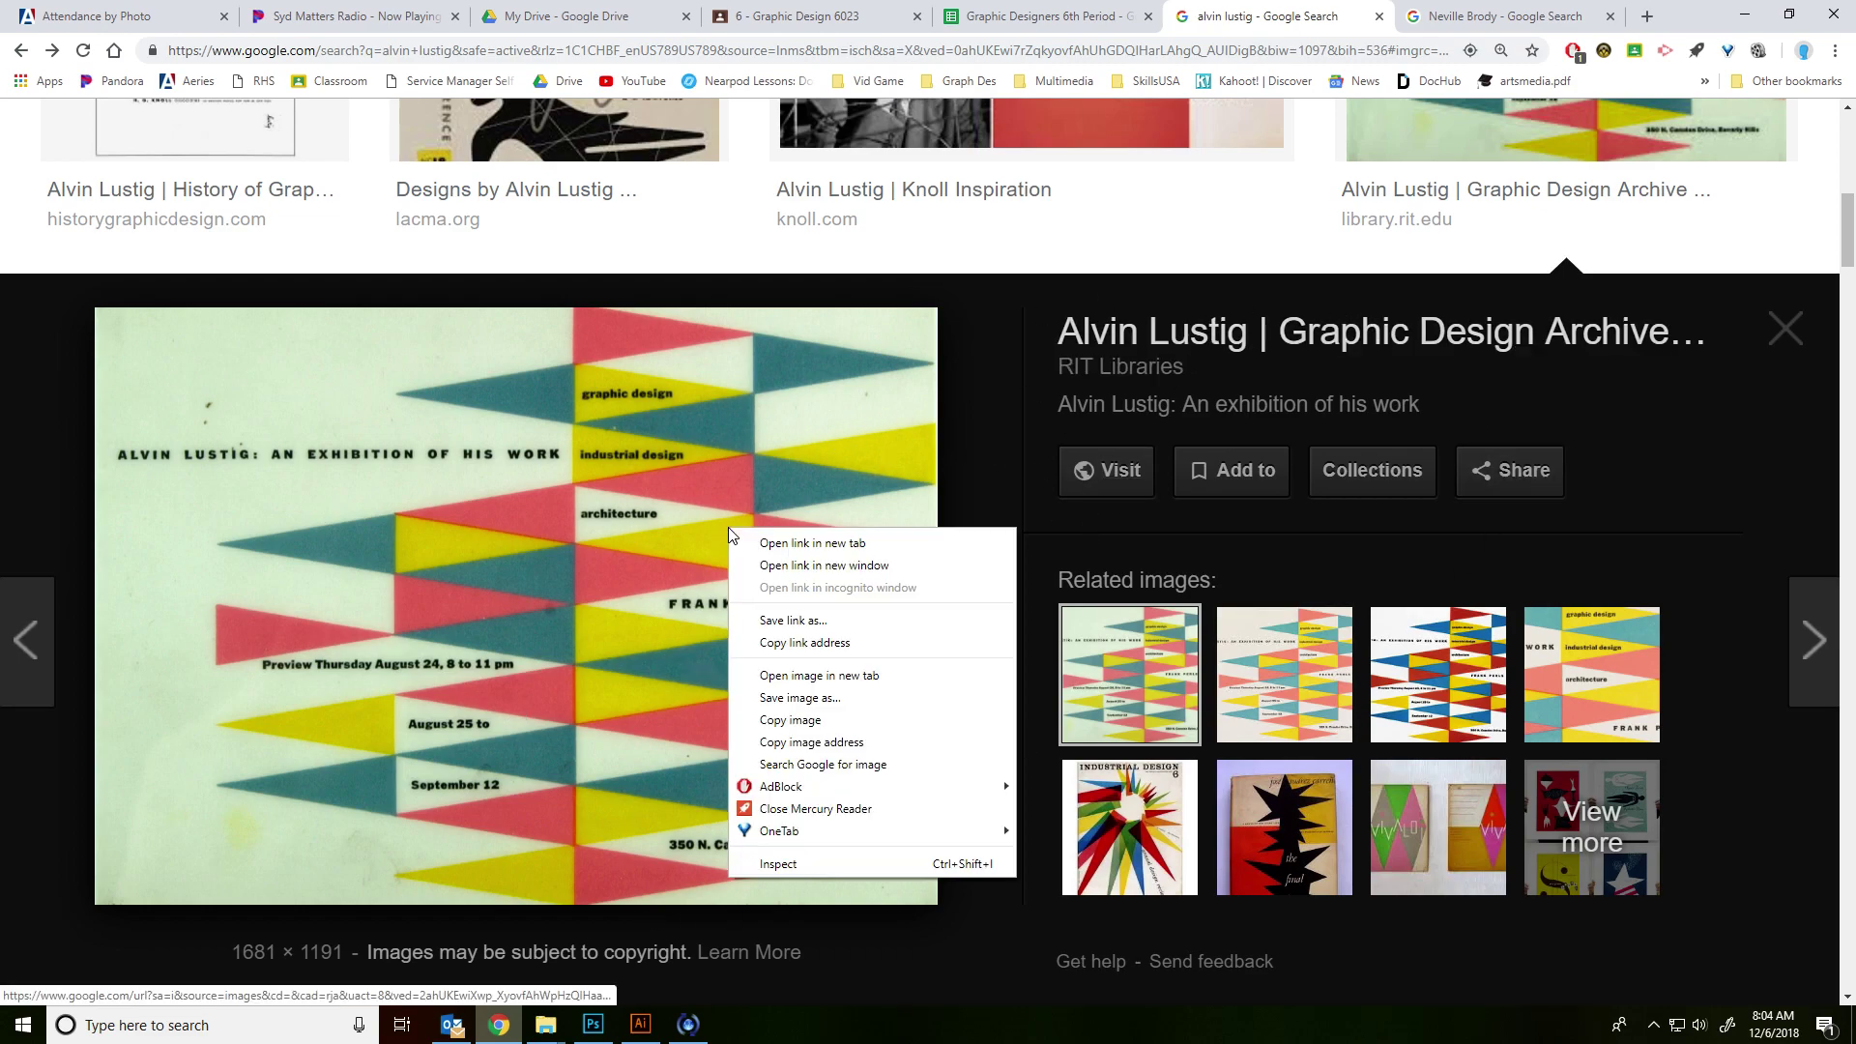
left_click(860, 721)
key("alt+Tab")
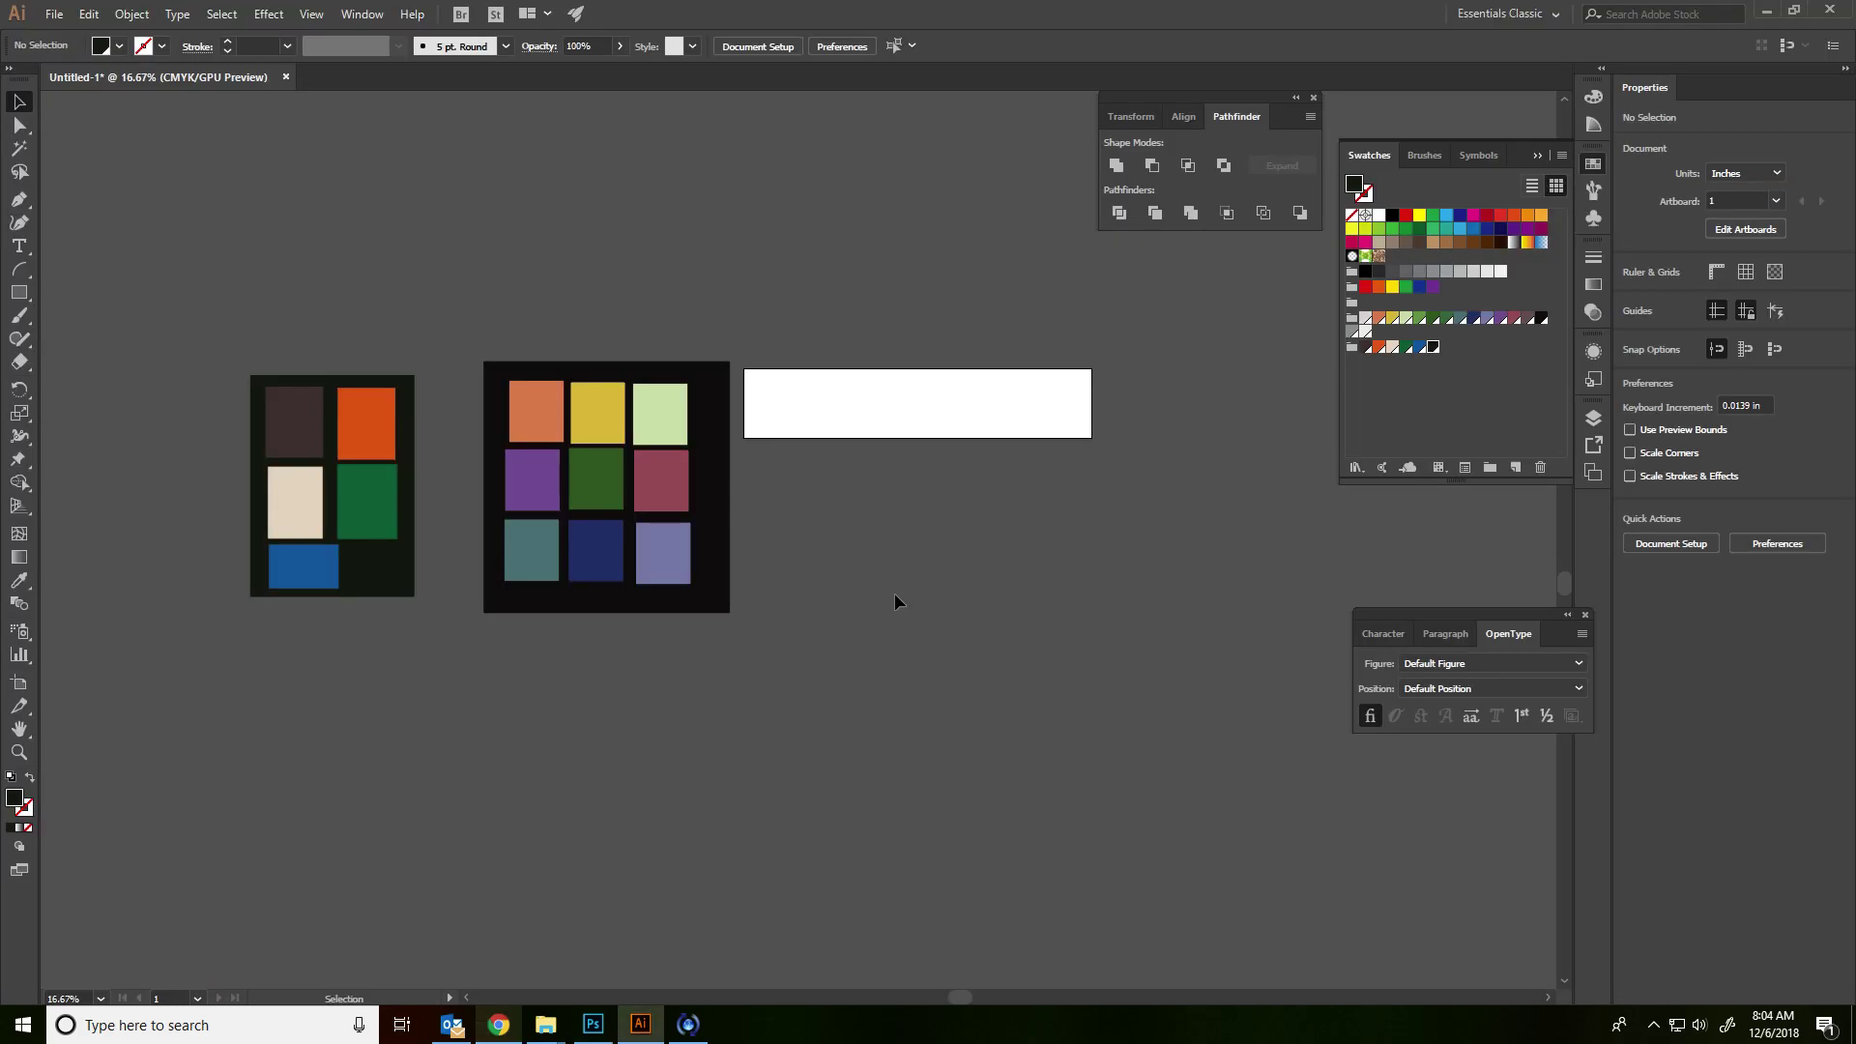
key("ctrl+v")
left_click_drag(849, 539, 943, 555)
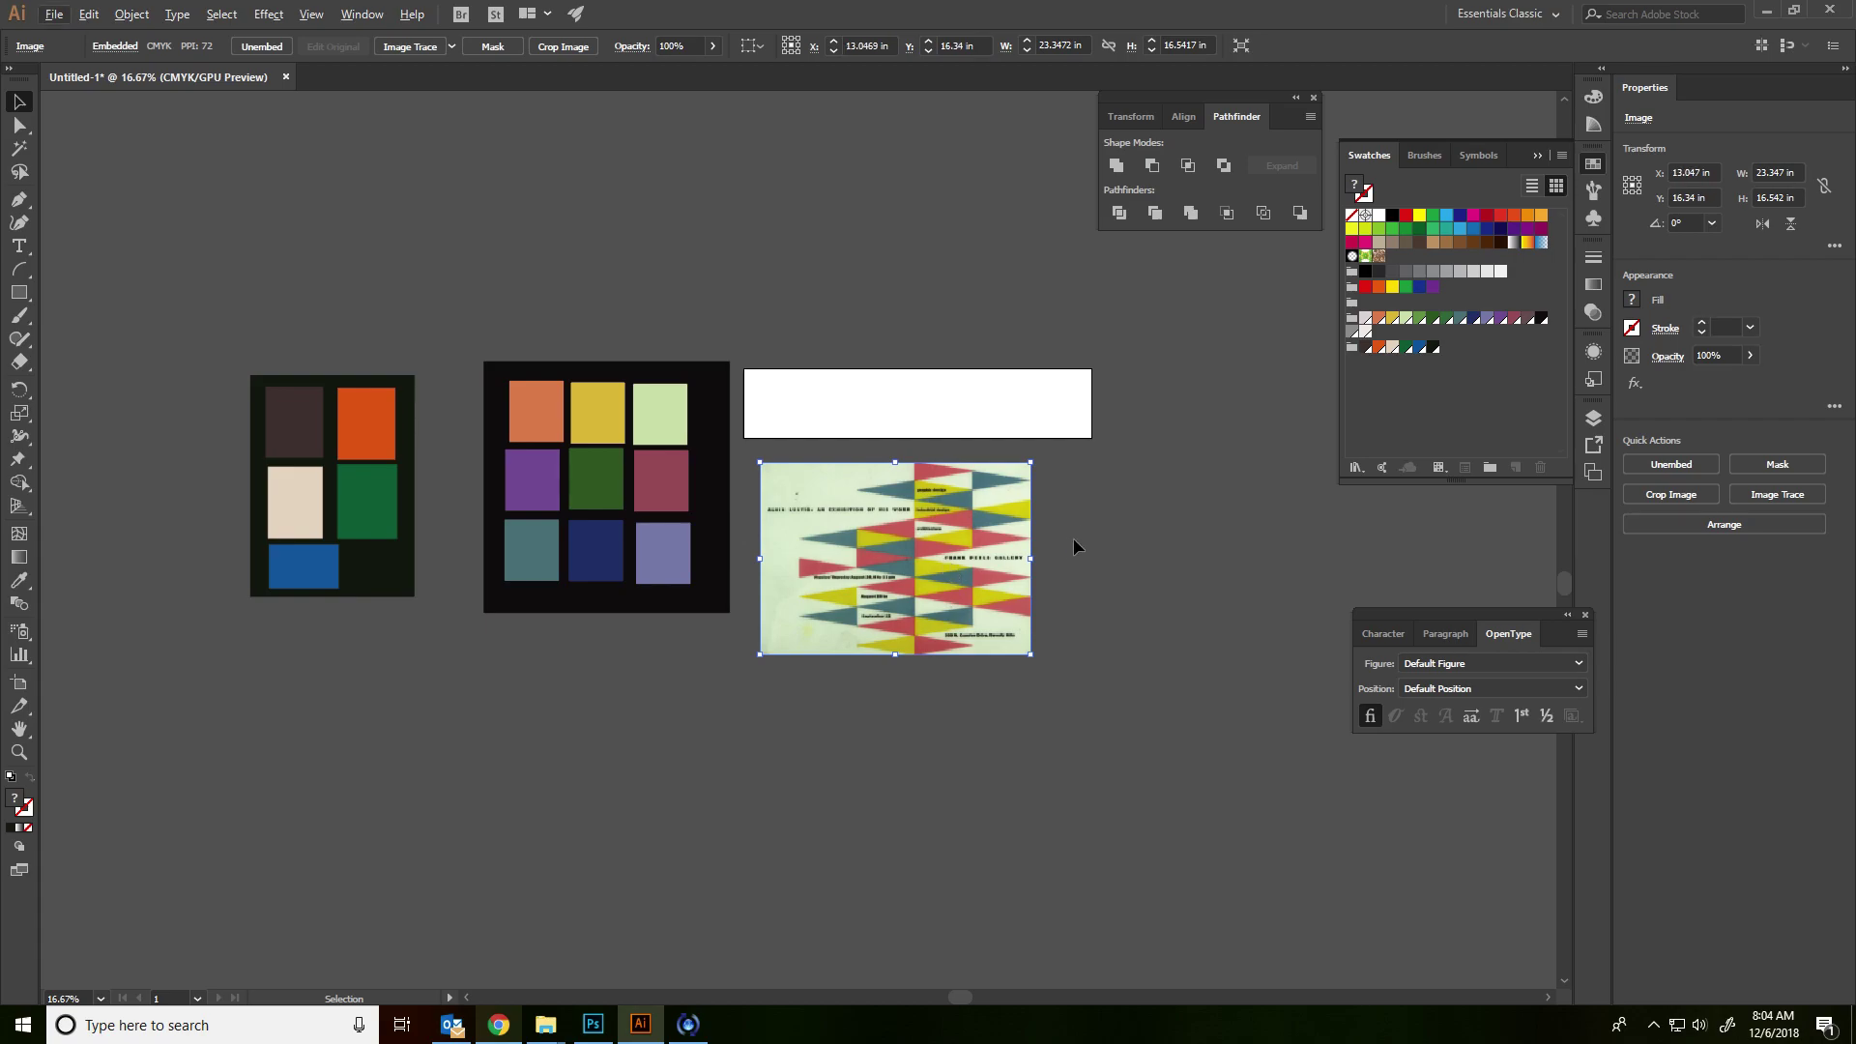
- Image-trace the pasted Lustig poster using the 3 Colors preset
scroll(1034, 544, "up", 3)
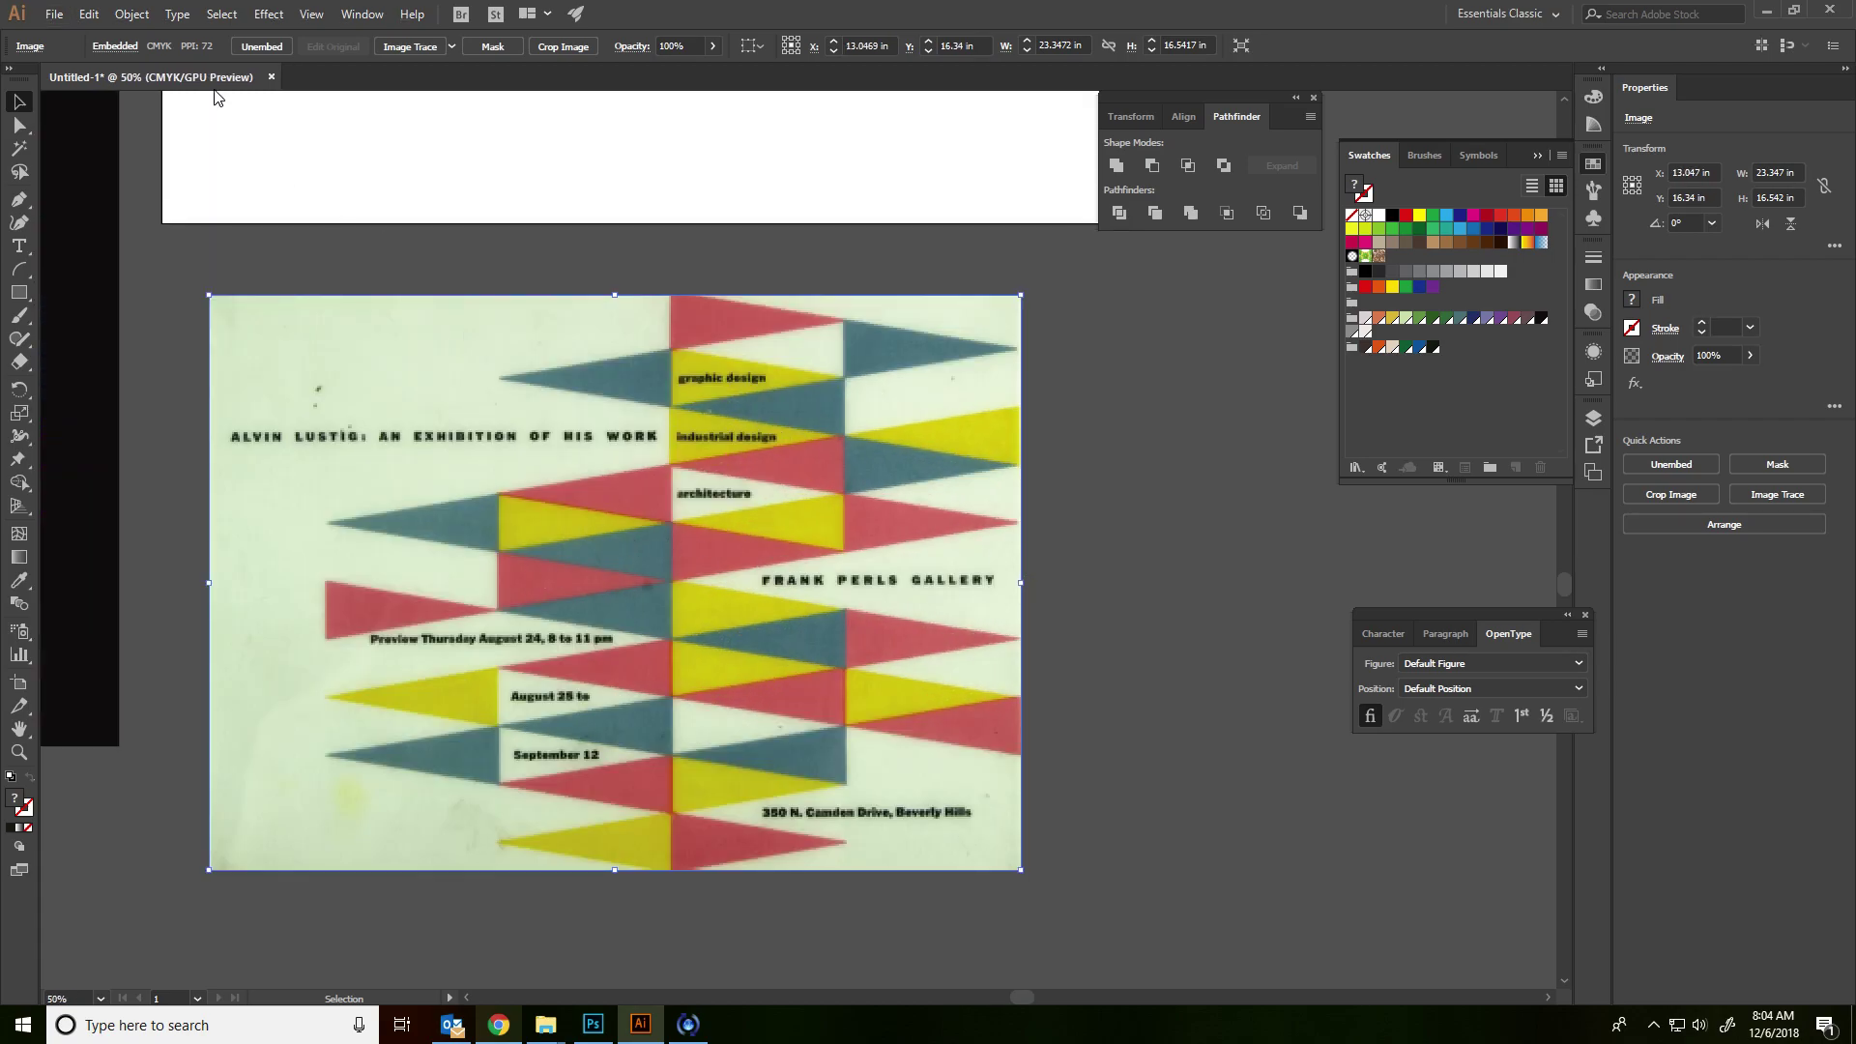
left_click(132, 14)
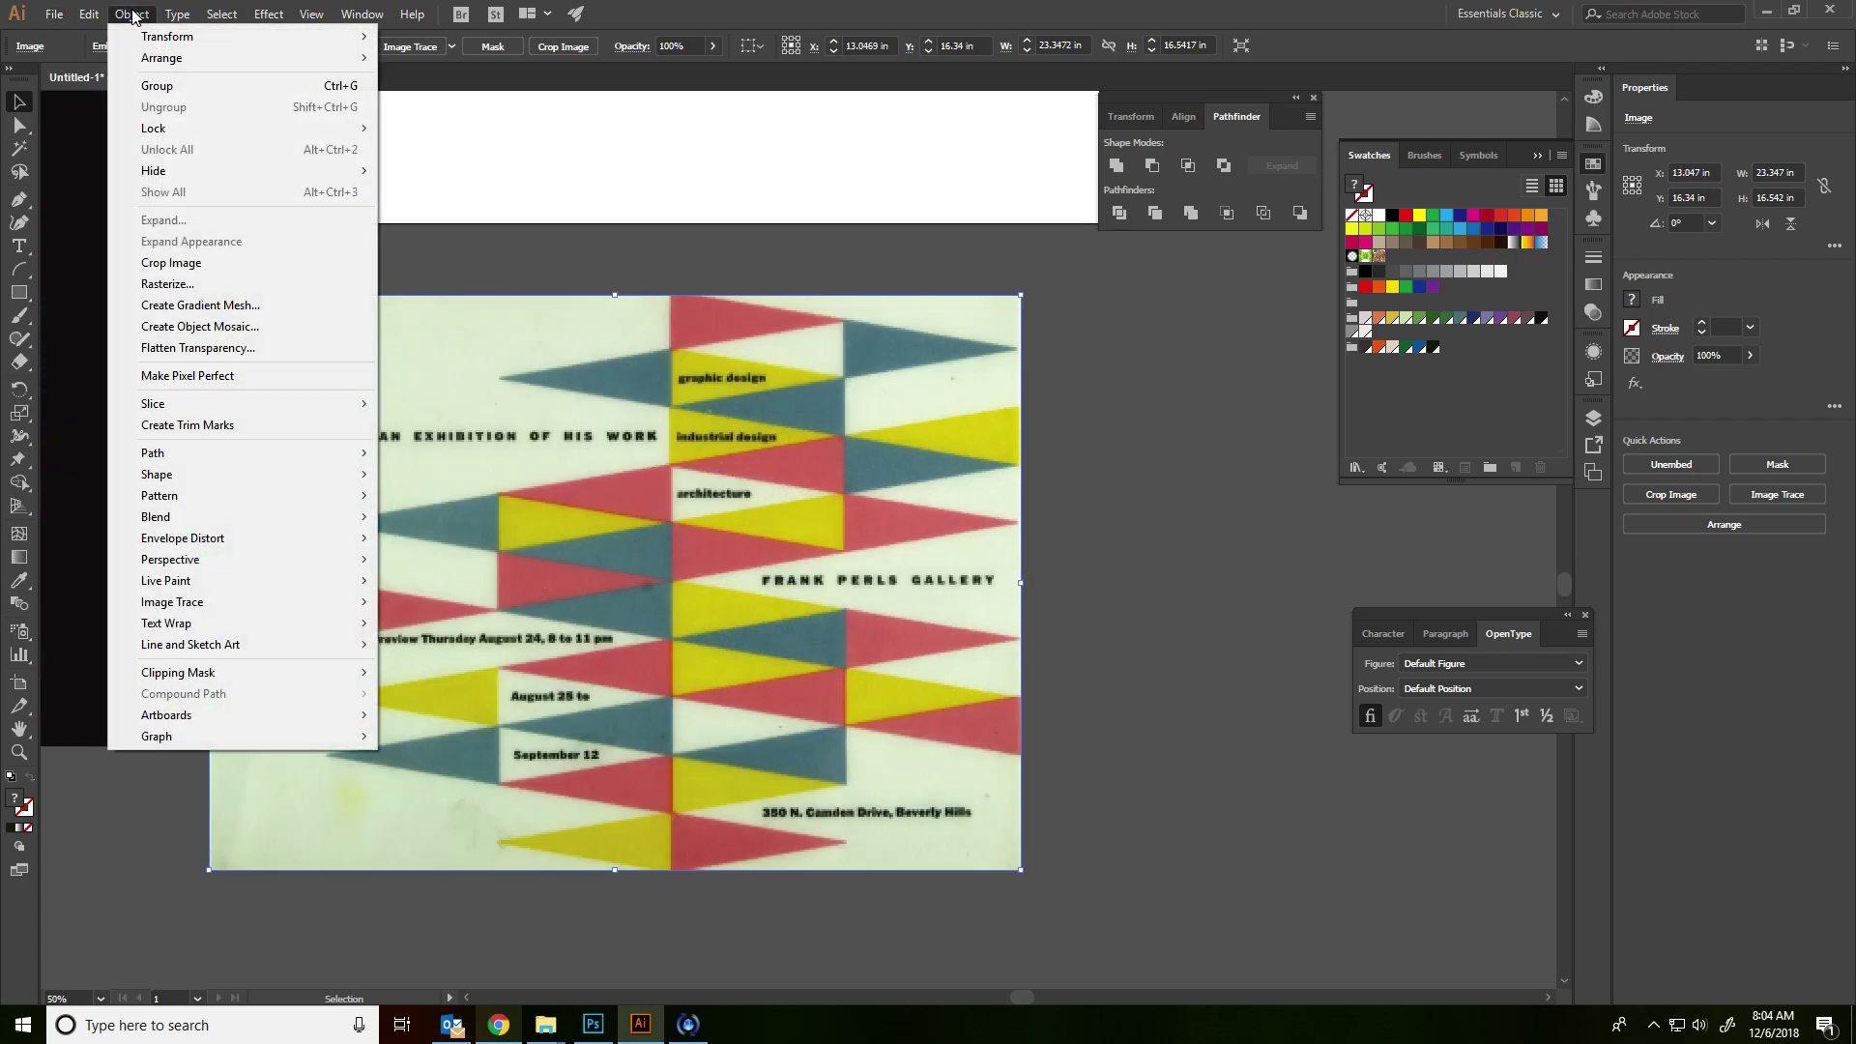
mouse_move(242, 623)
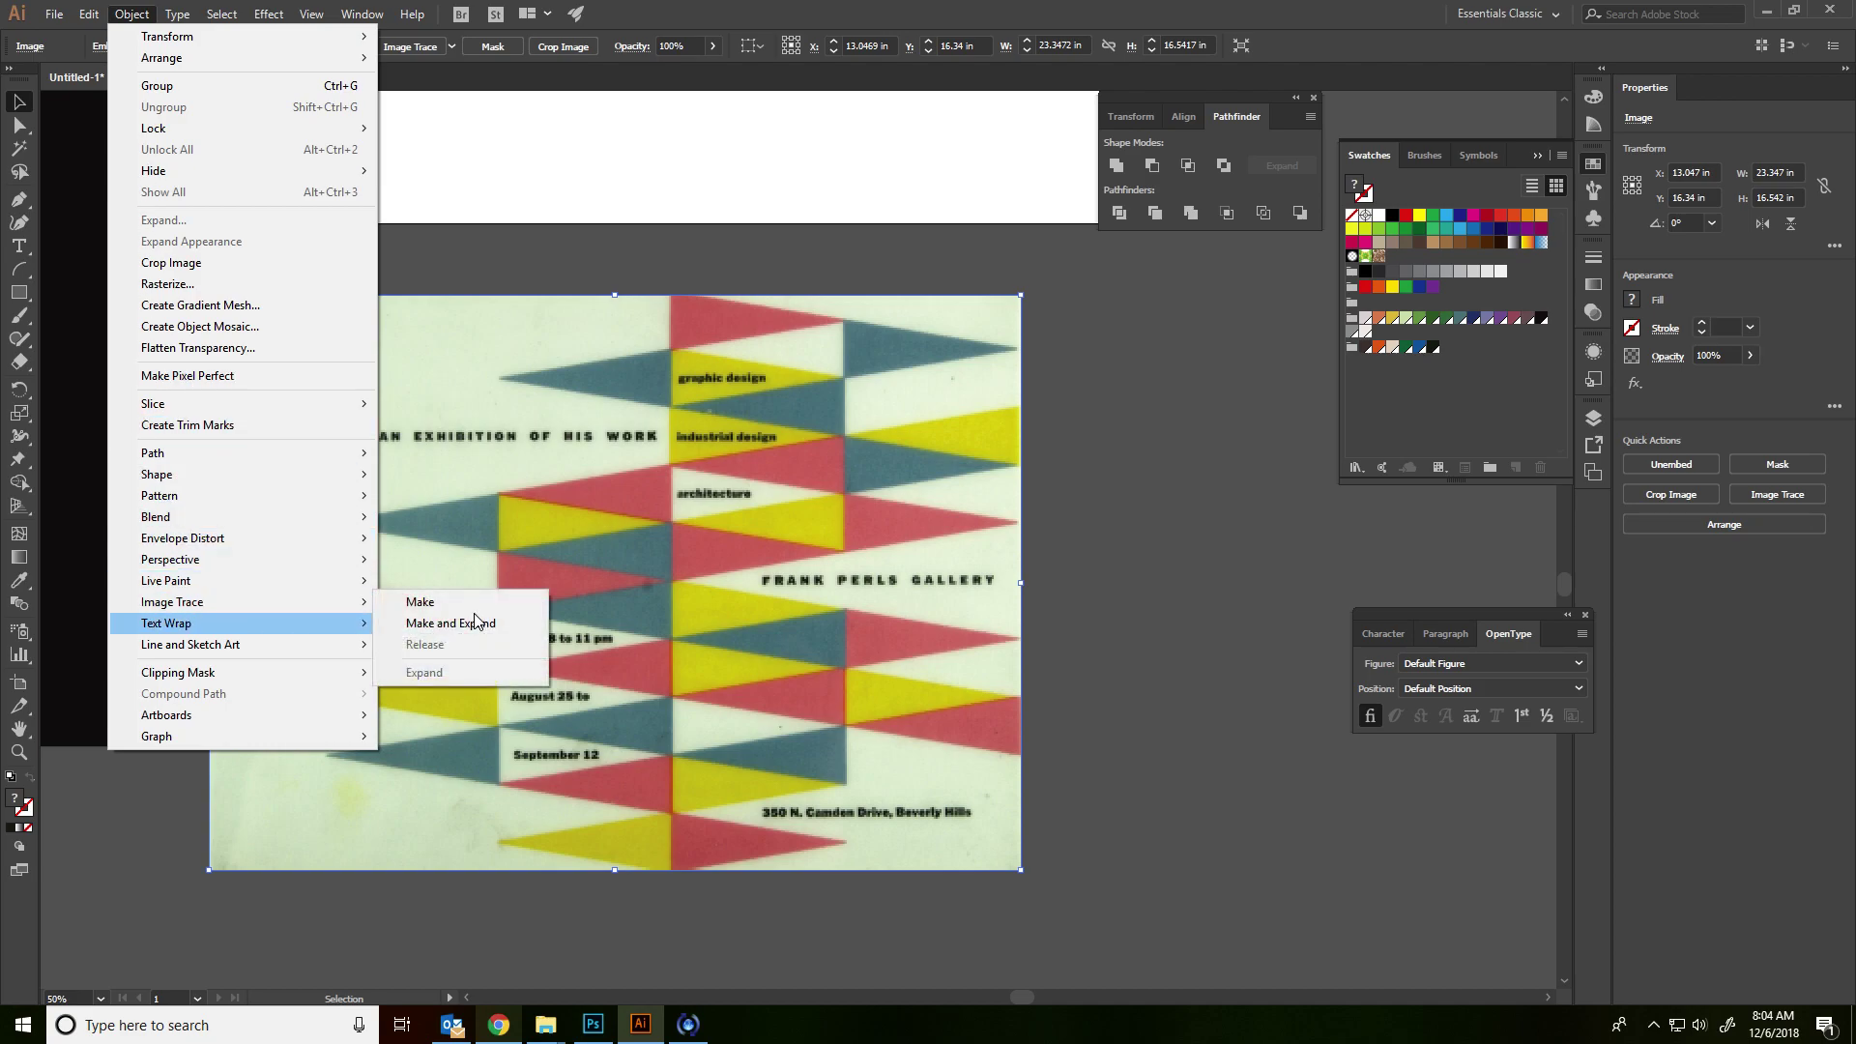
left_click(519, 599)
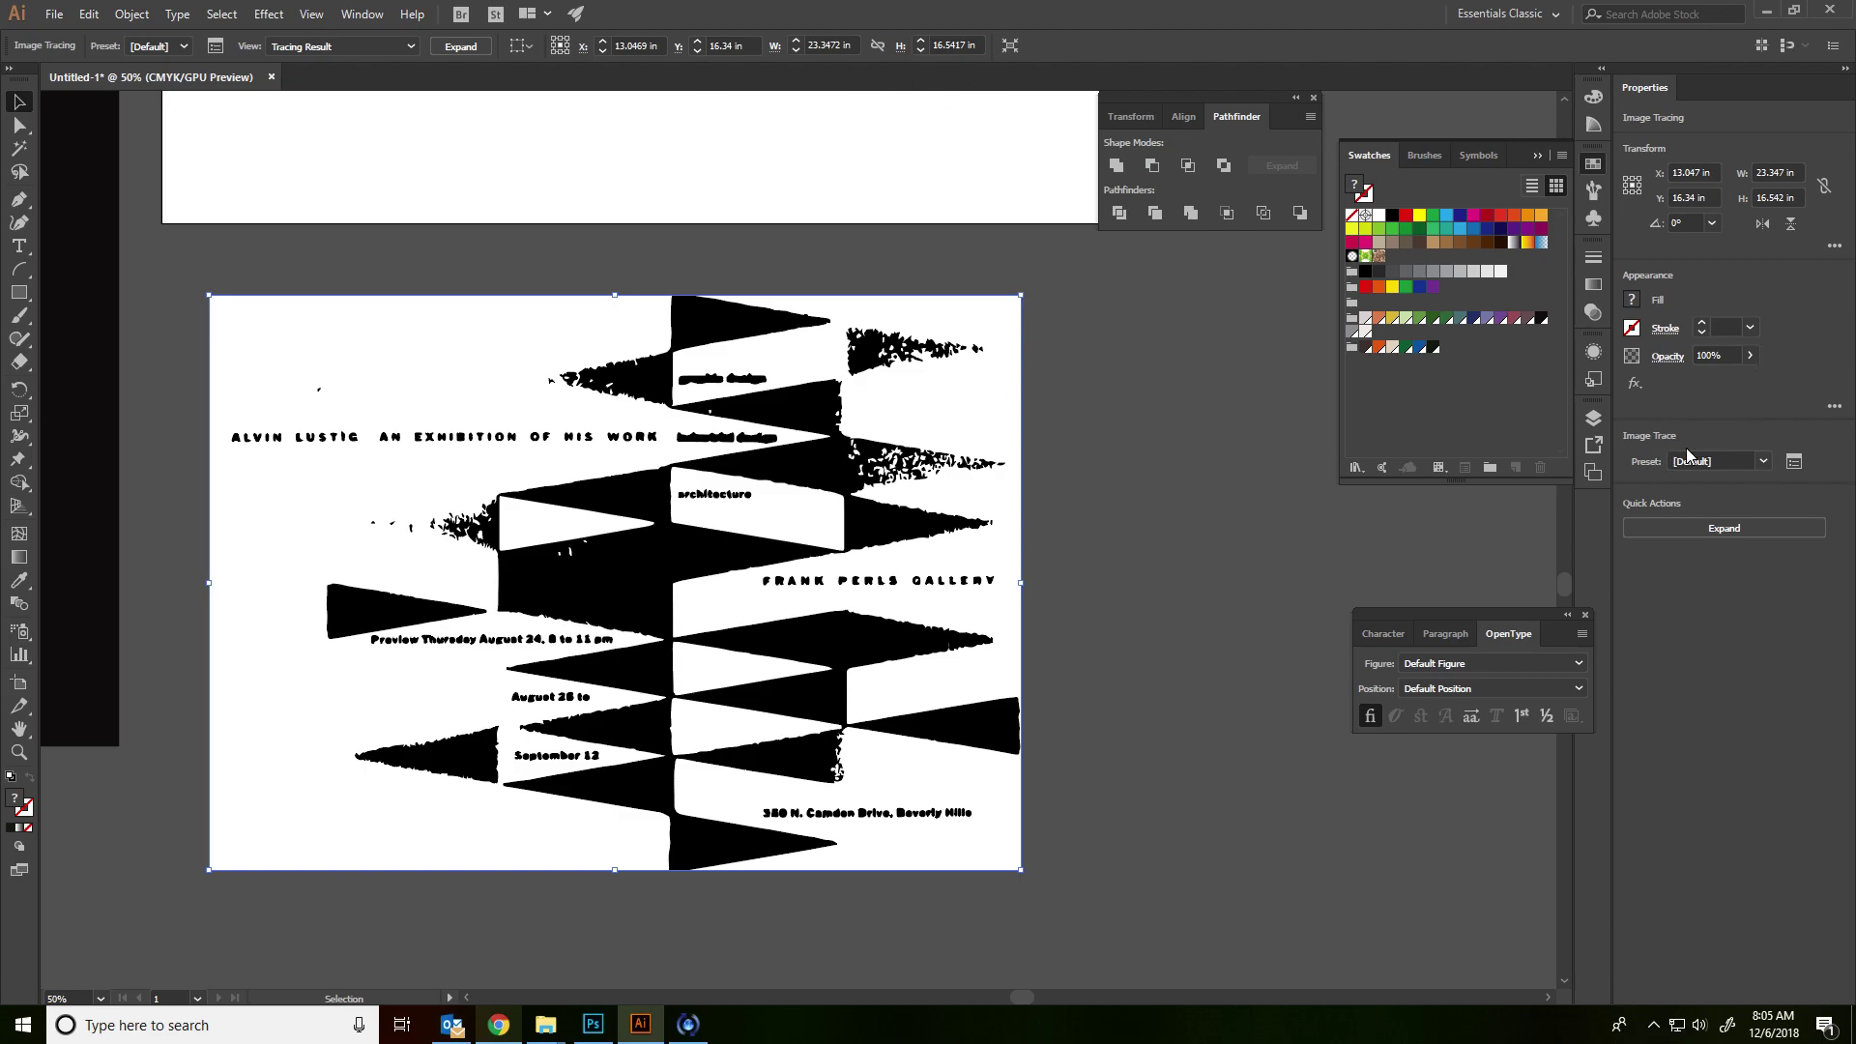
left_click(1765, 463)
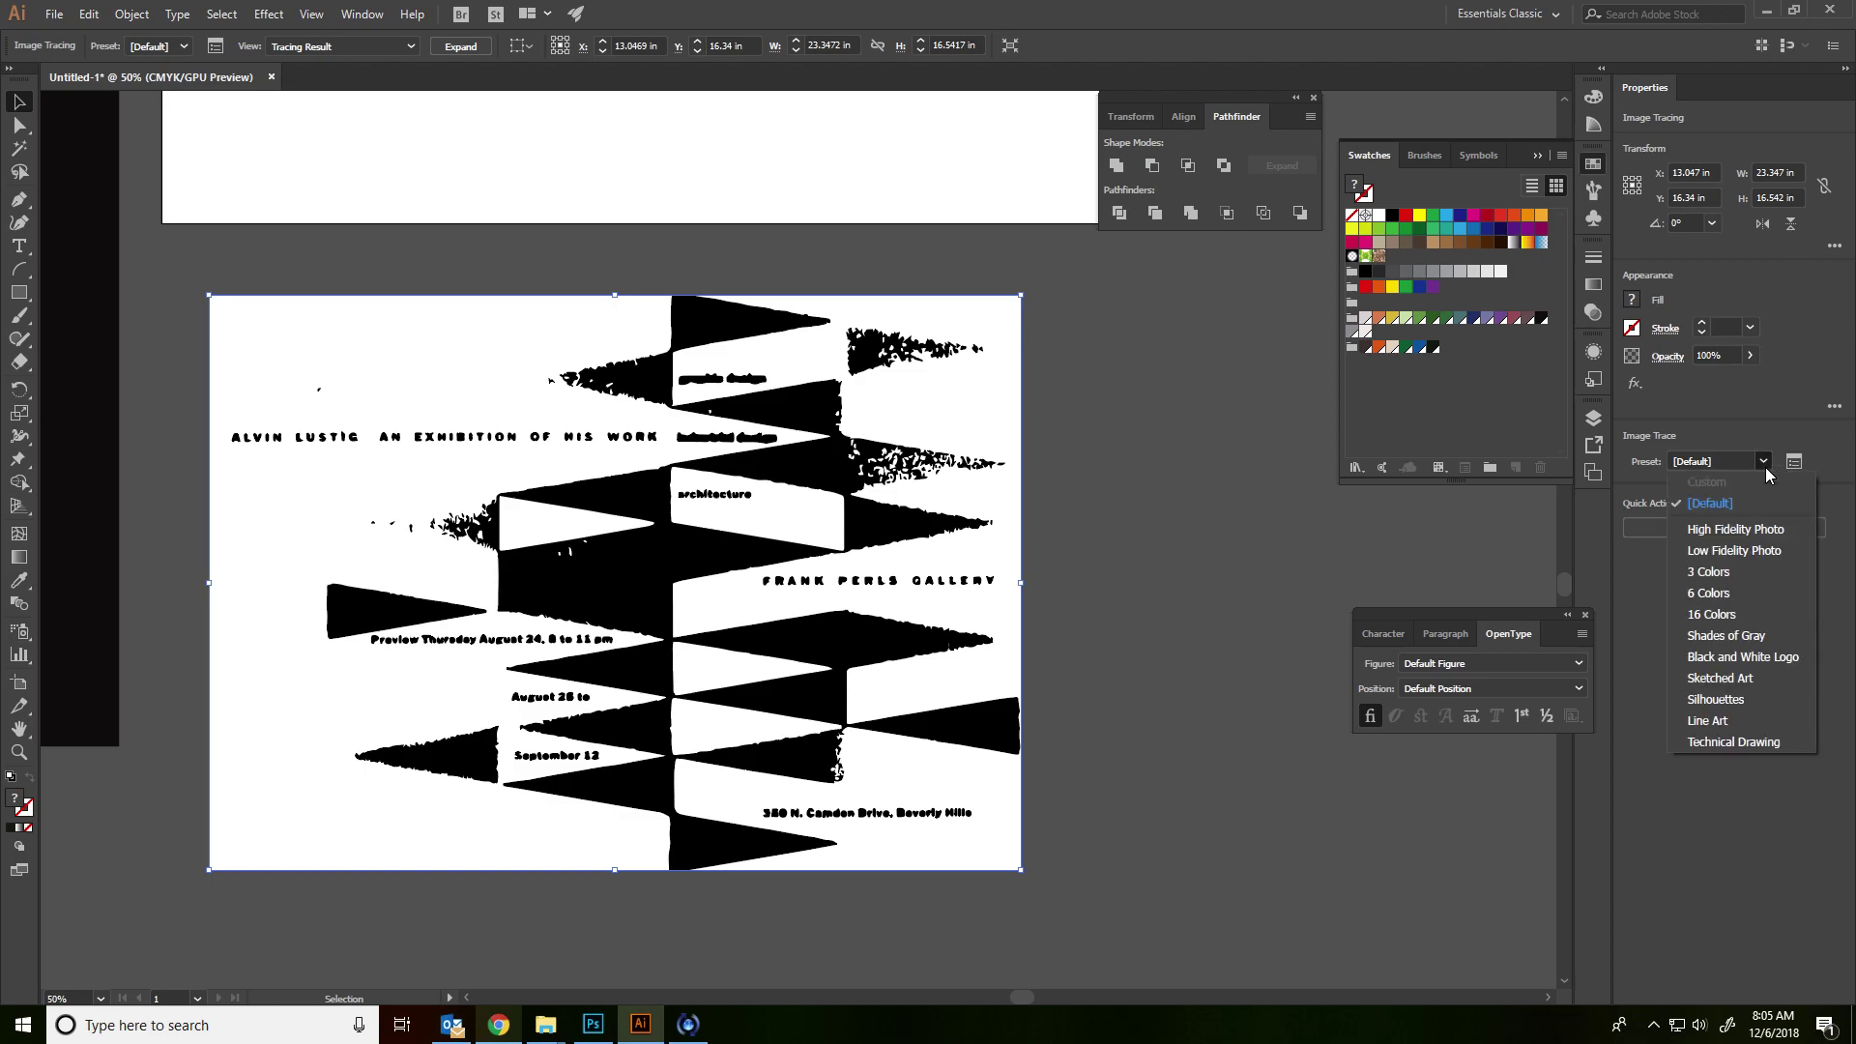
left_click(1750, 571)
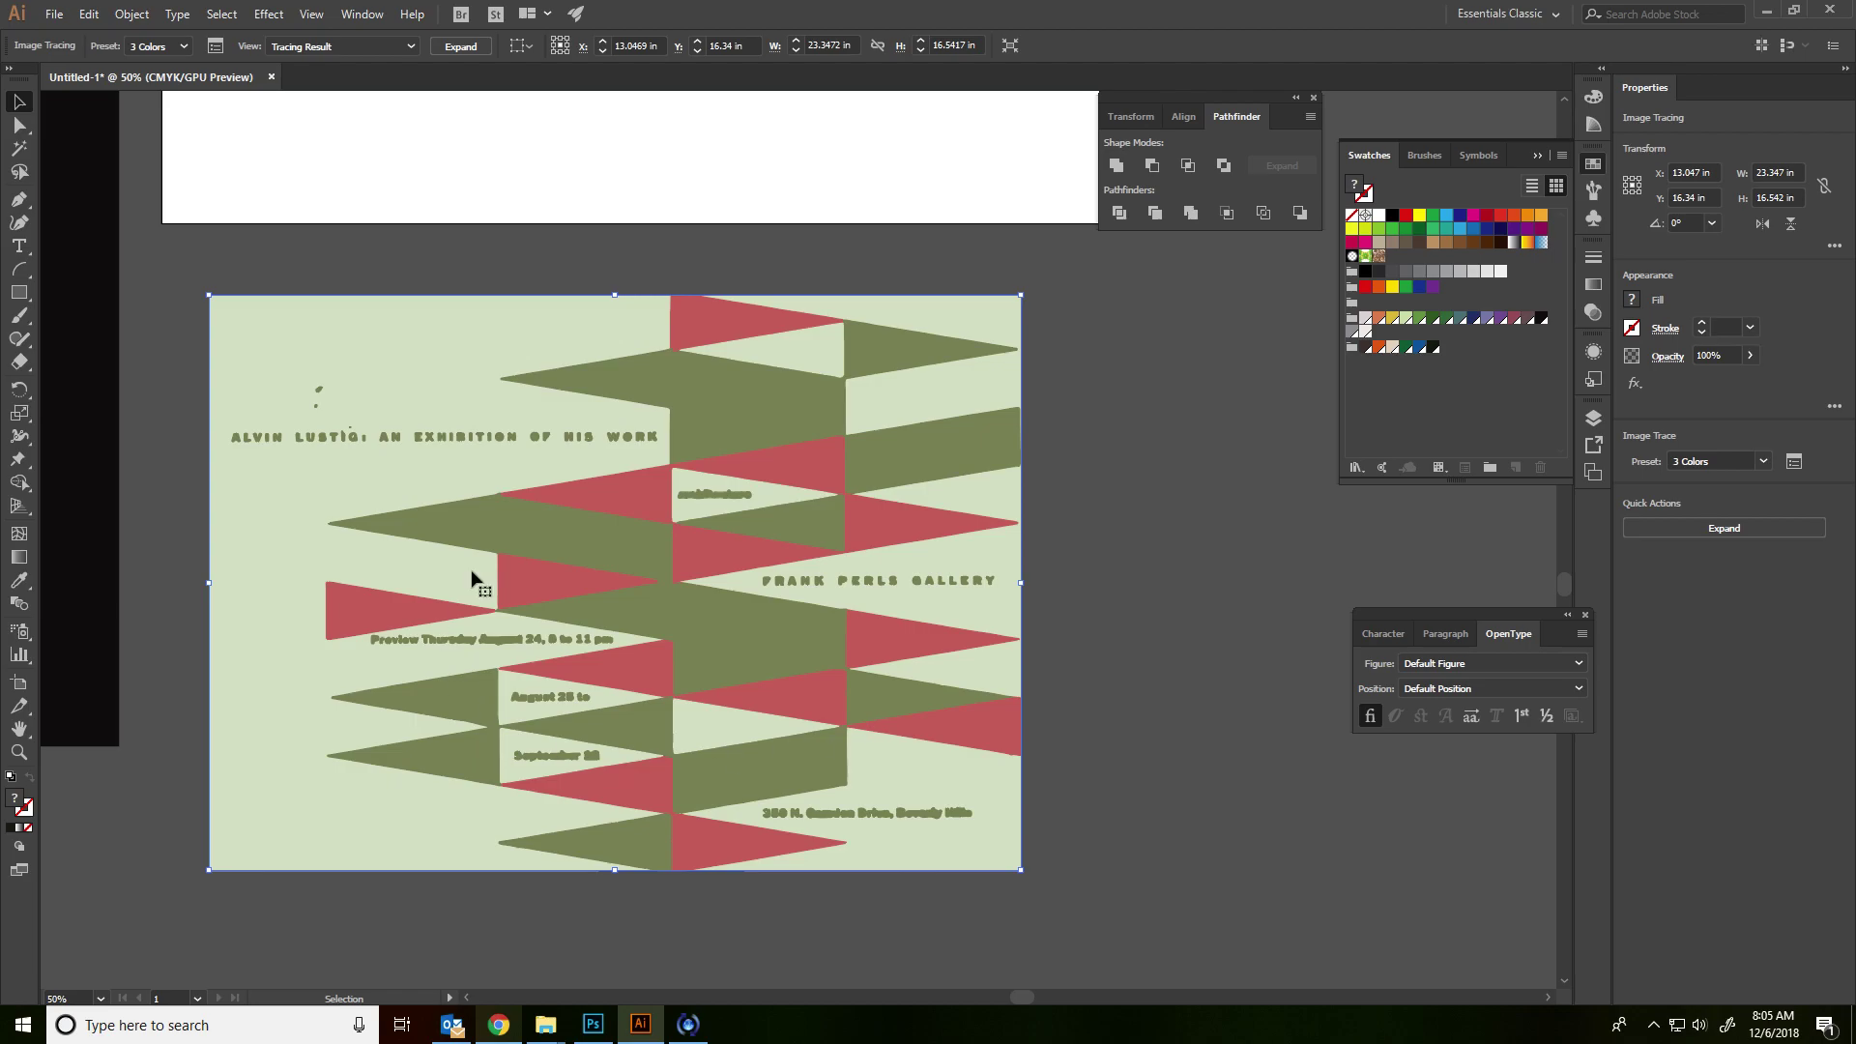
- Check the original poster in Chrome, then retrace it with the 6 Colors preset
left_click(499, 1027)
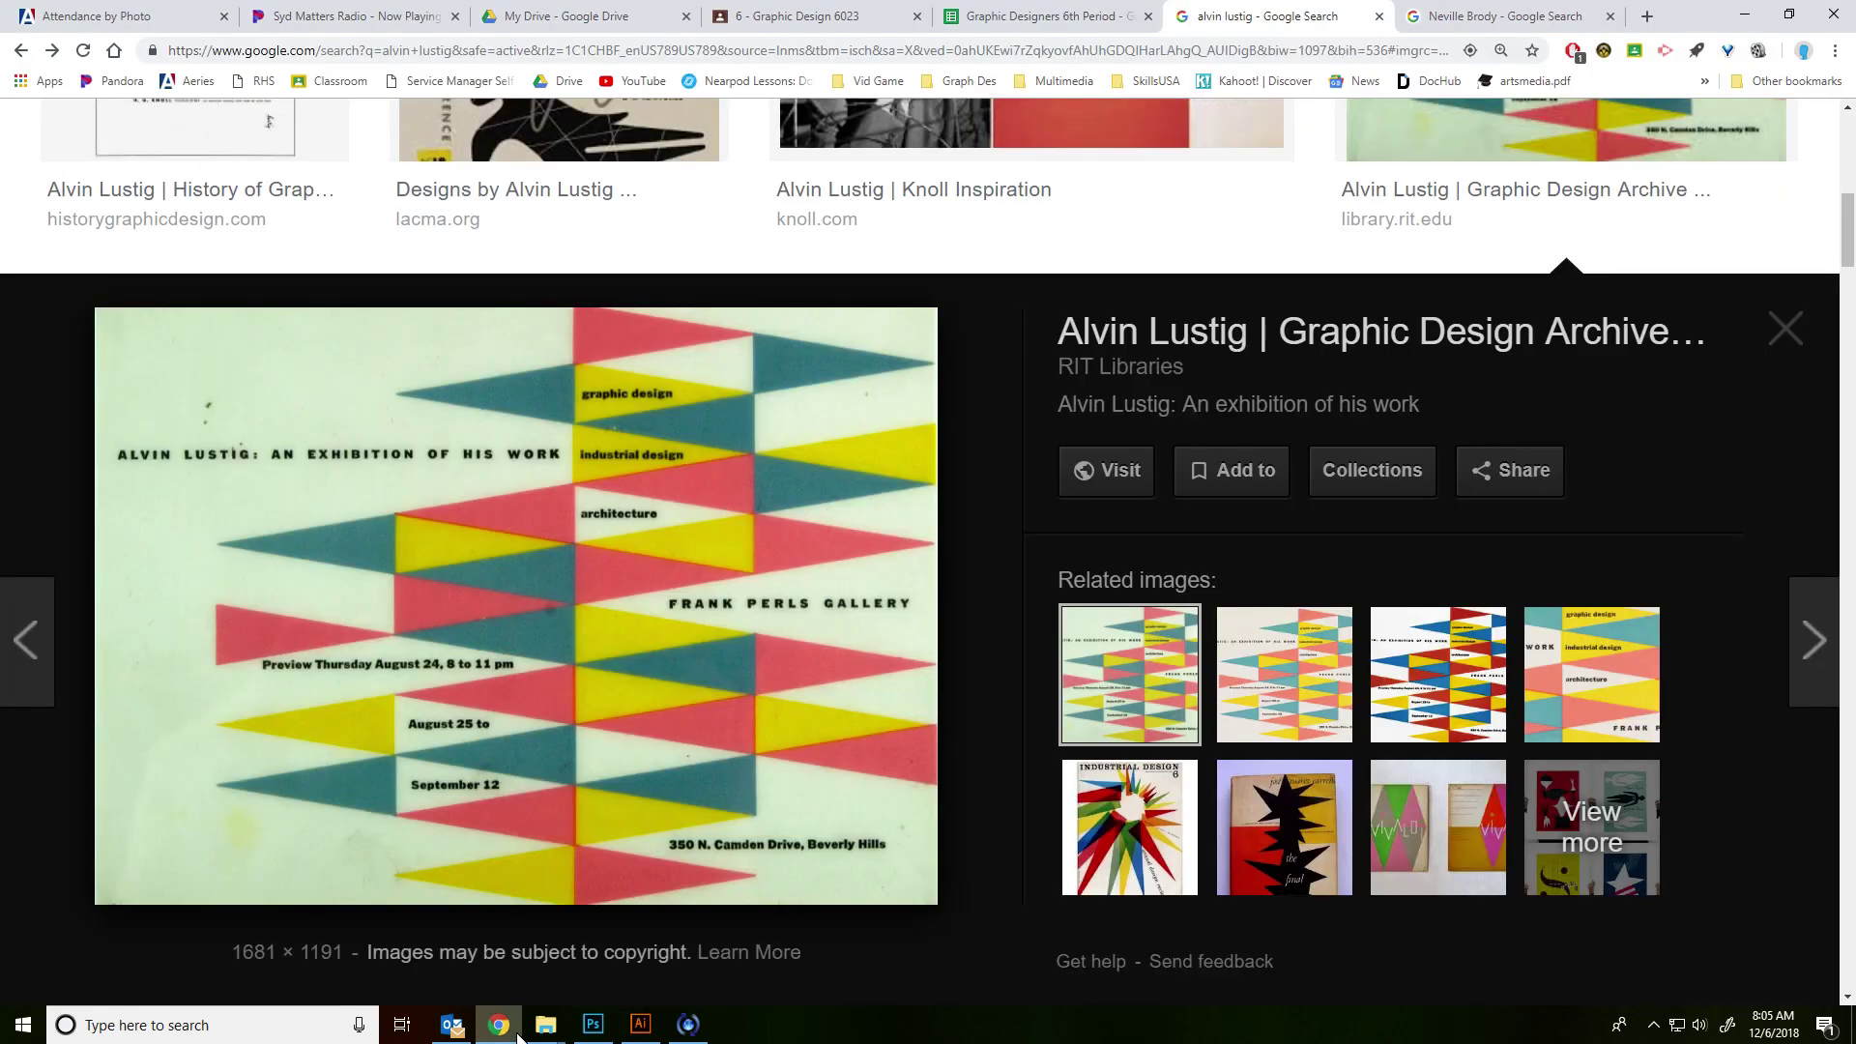
left_click(519, 1035)
left_click(520, 1034)
left_click(511, 1036)
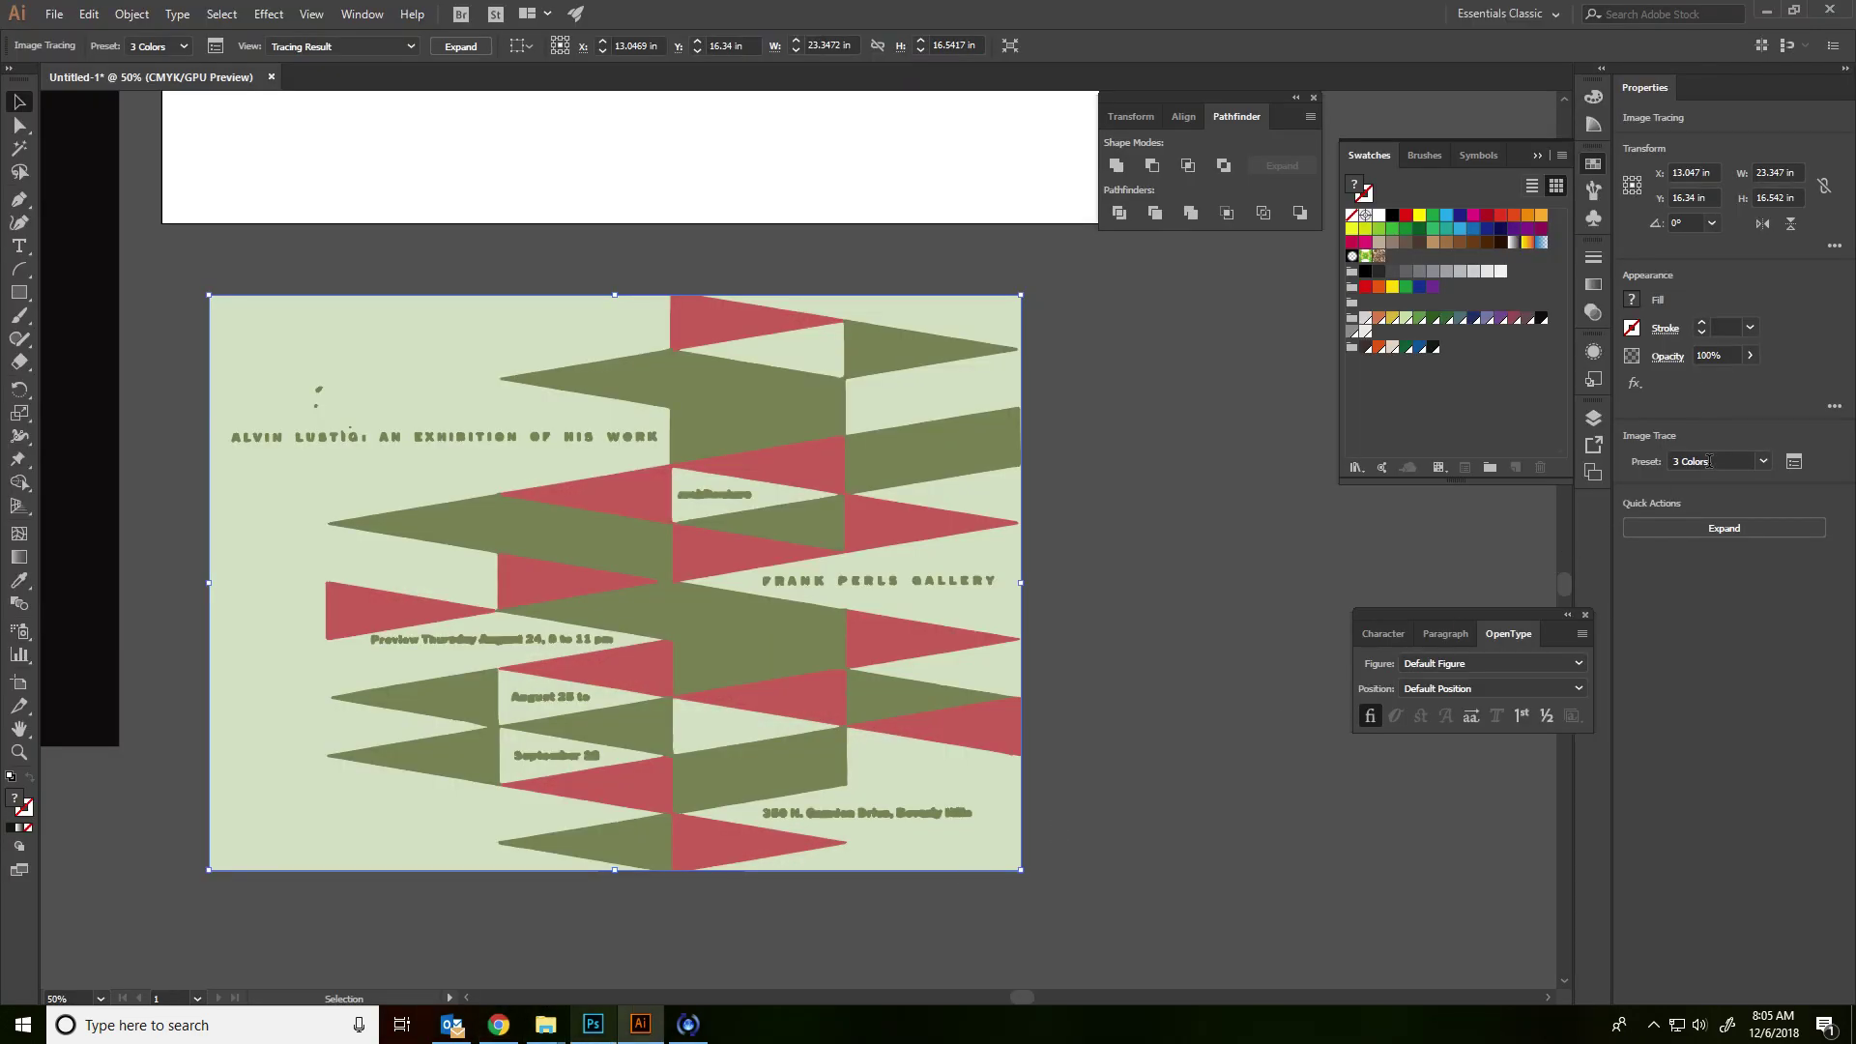
left_click(1762, 462)
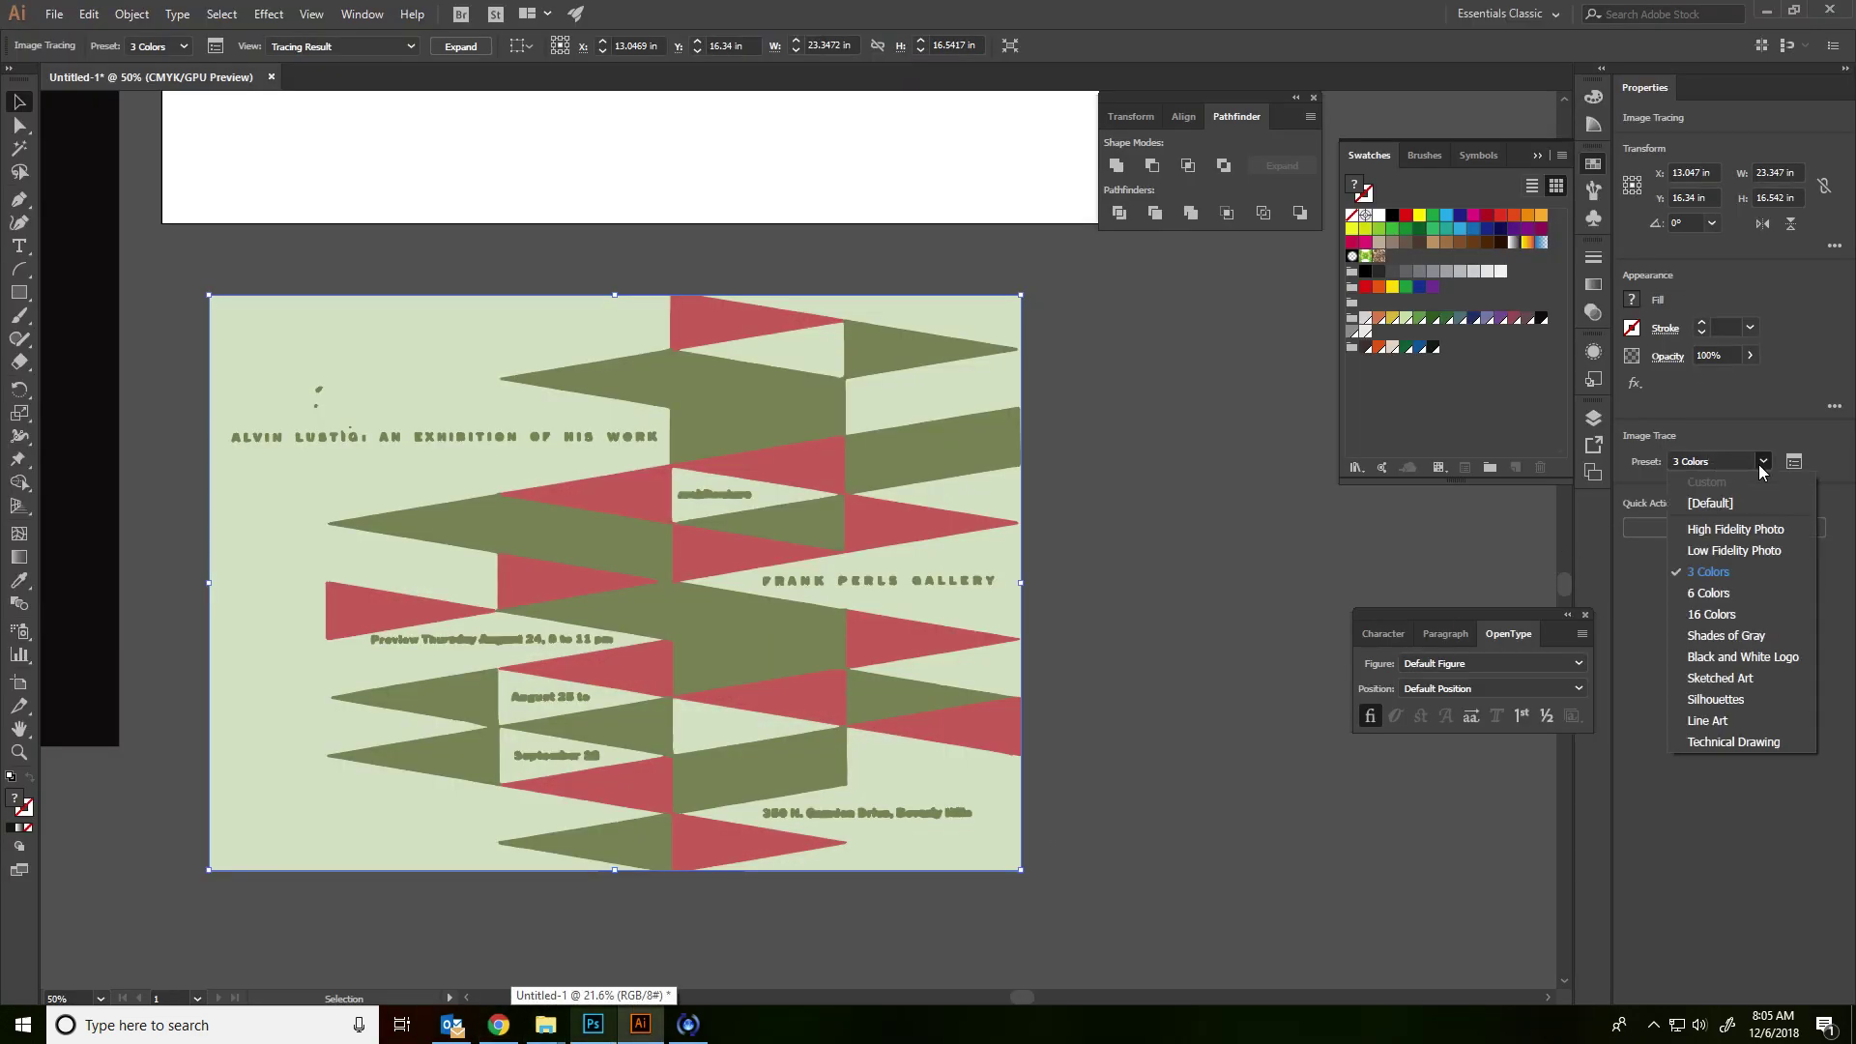
left_click(1740, 590)
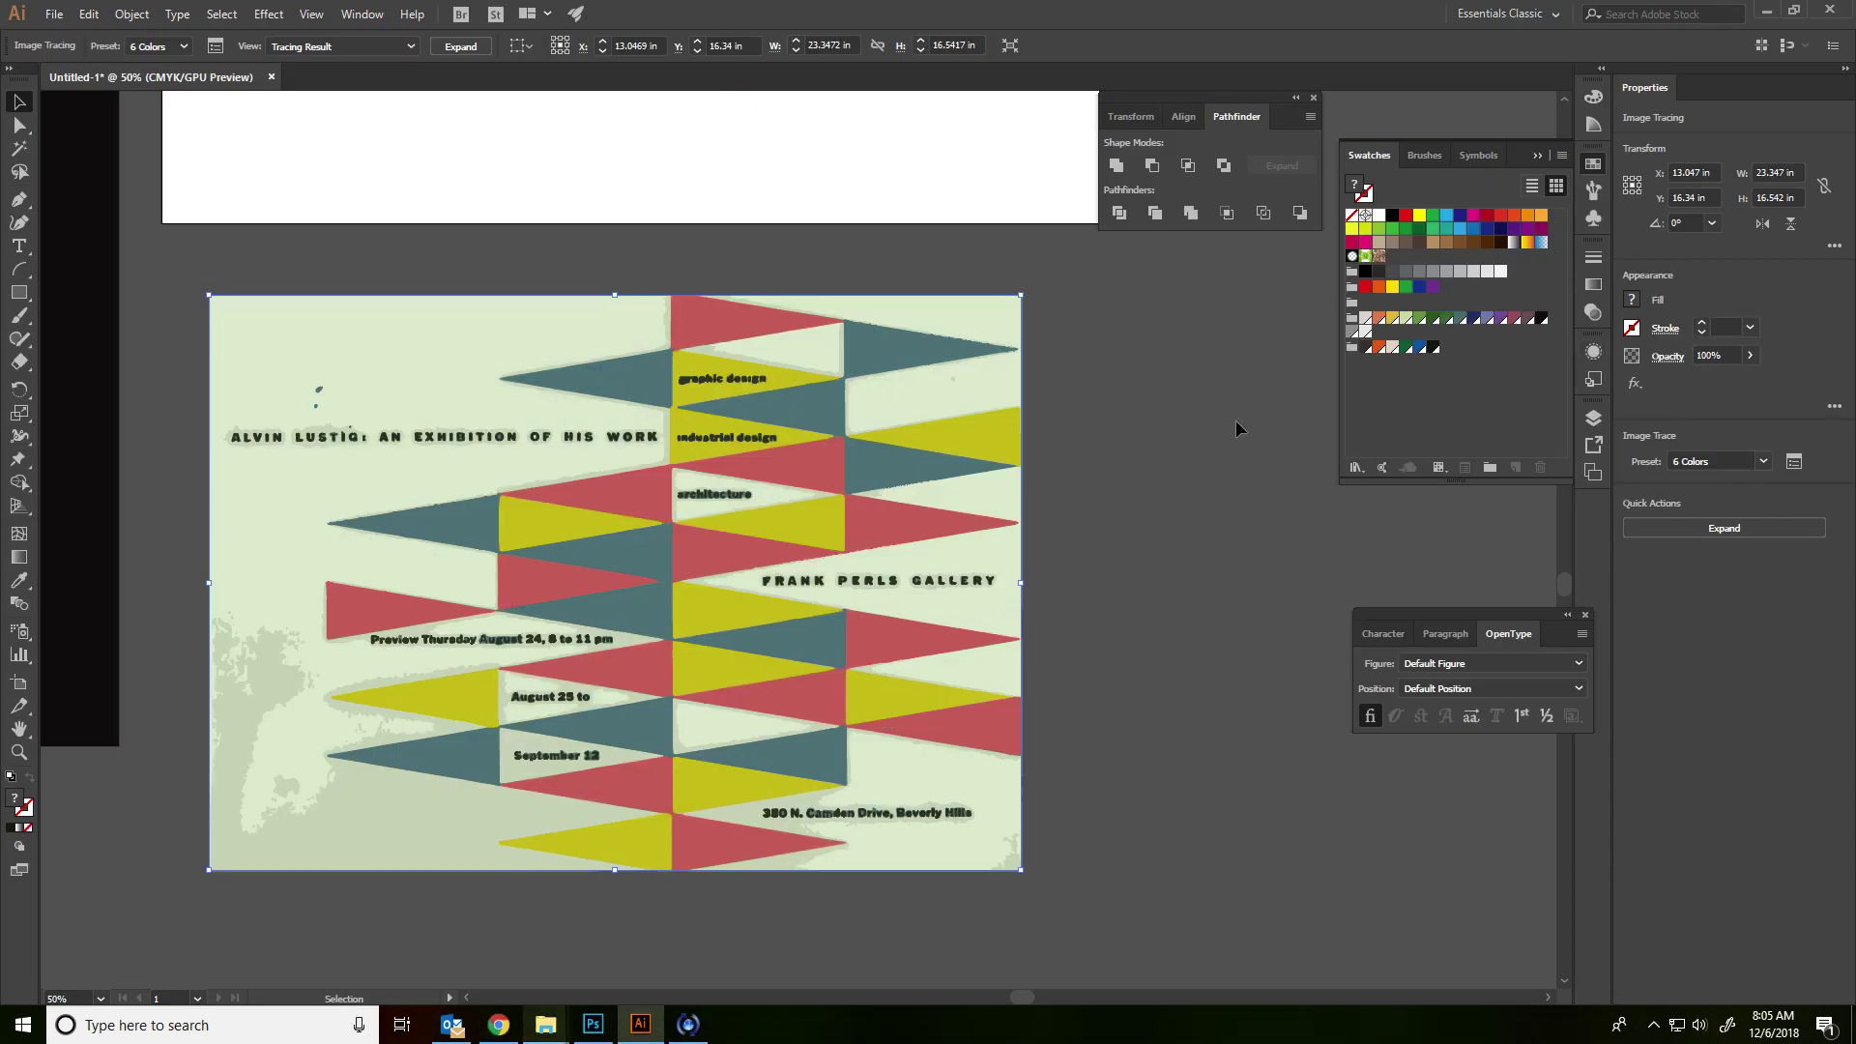
- Expand the traced Lustig poster into editable vector shapes
left_click(1779, 524)
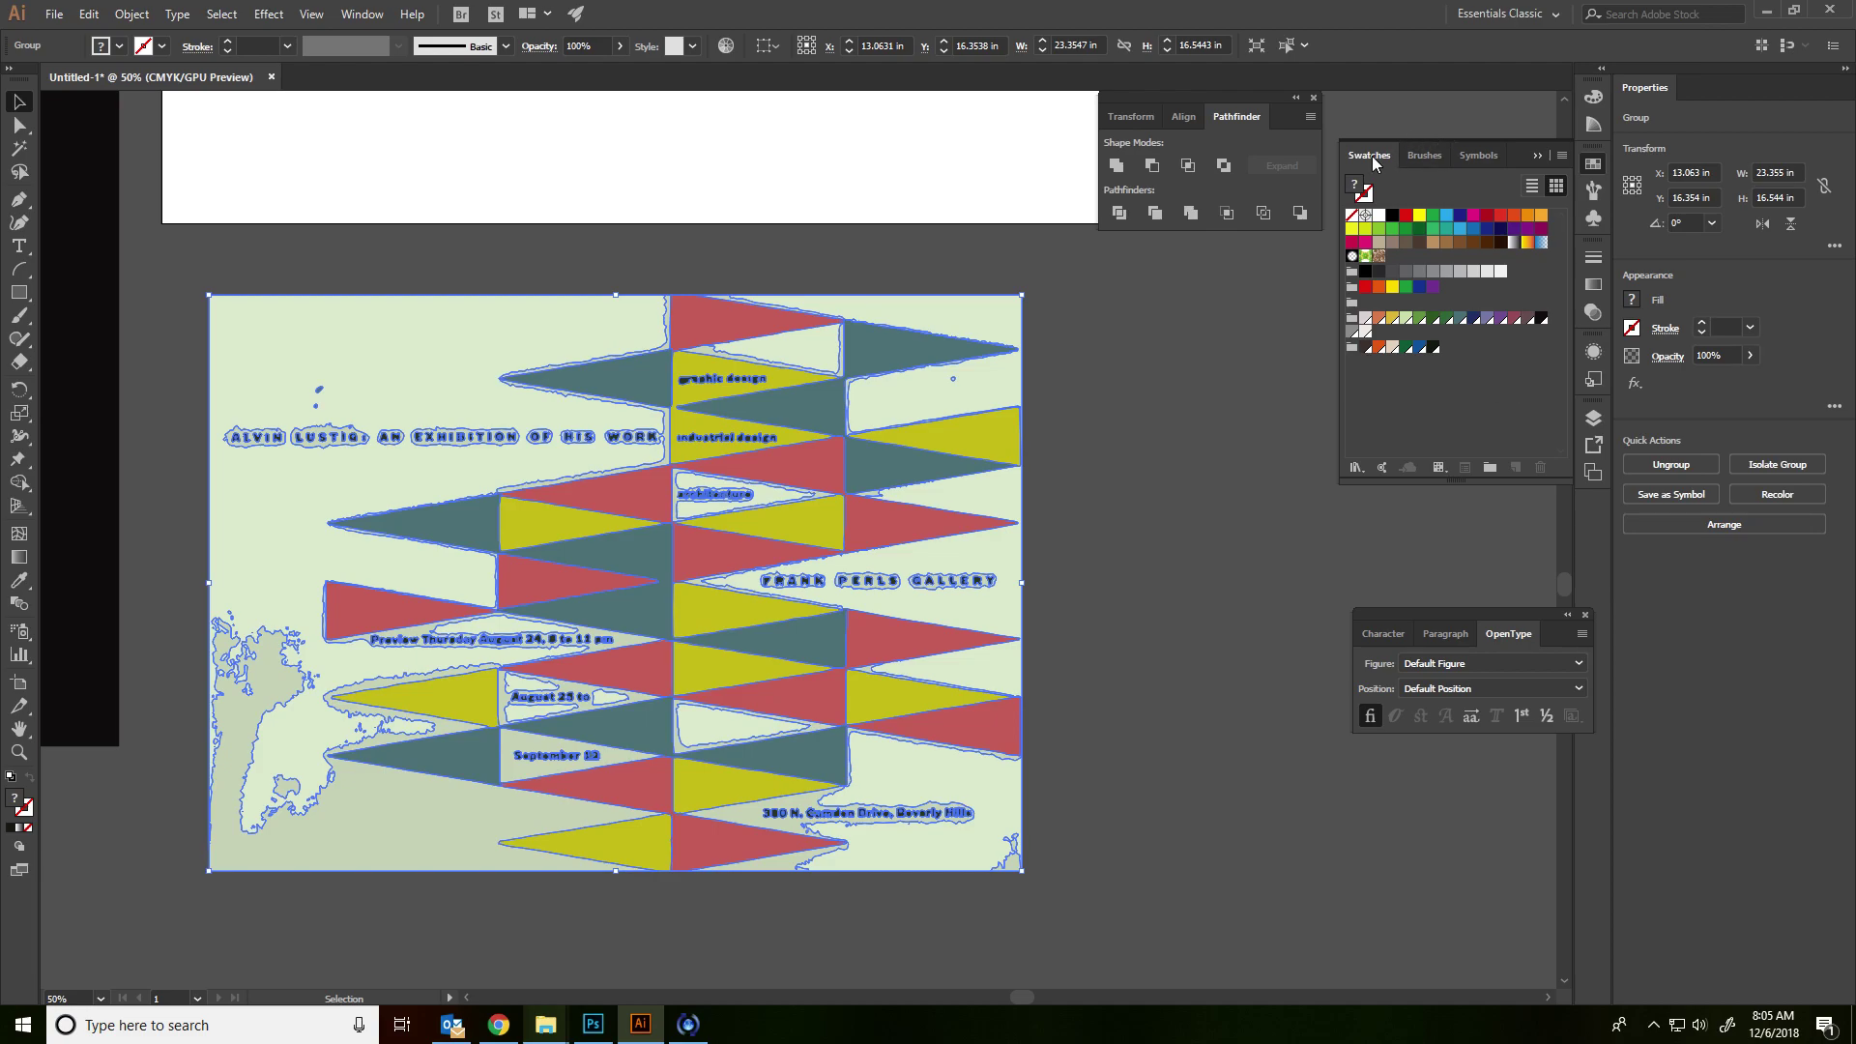
left_click(362, 13)
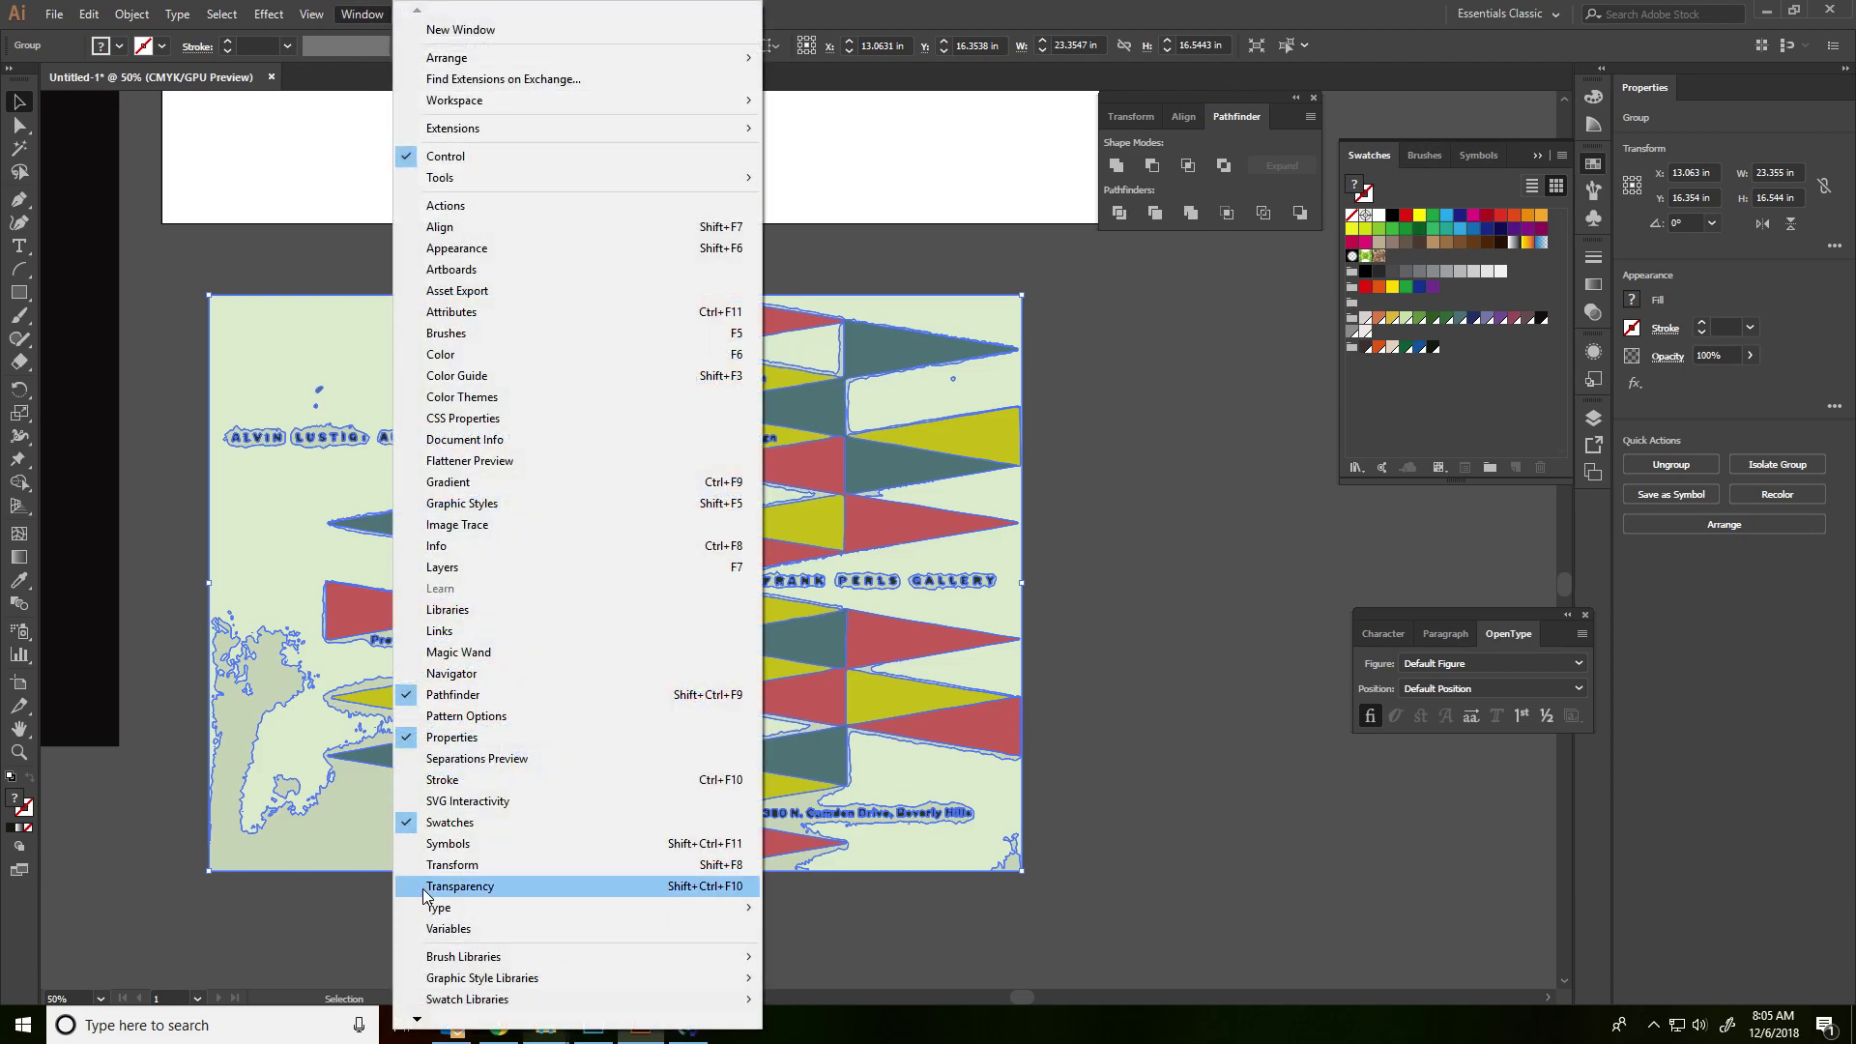
left_click(1248, 9)
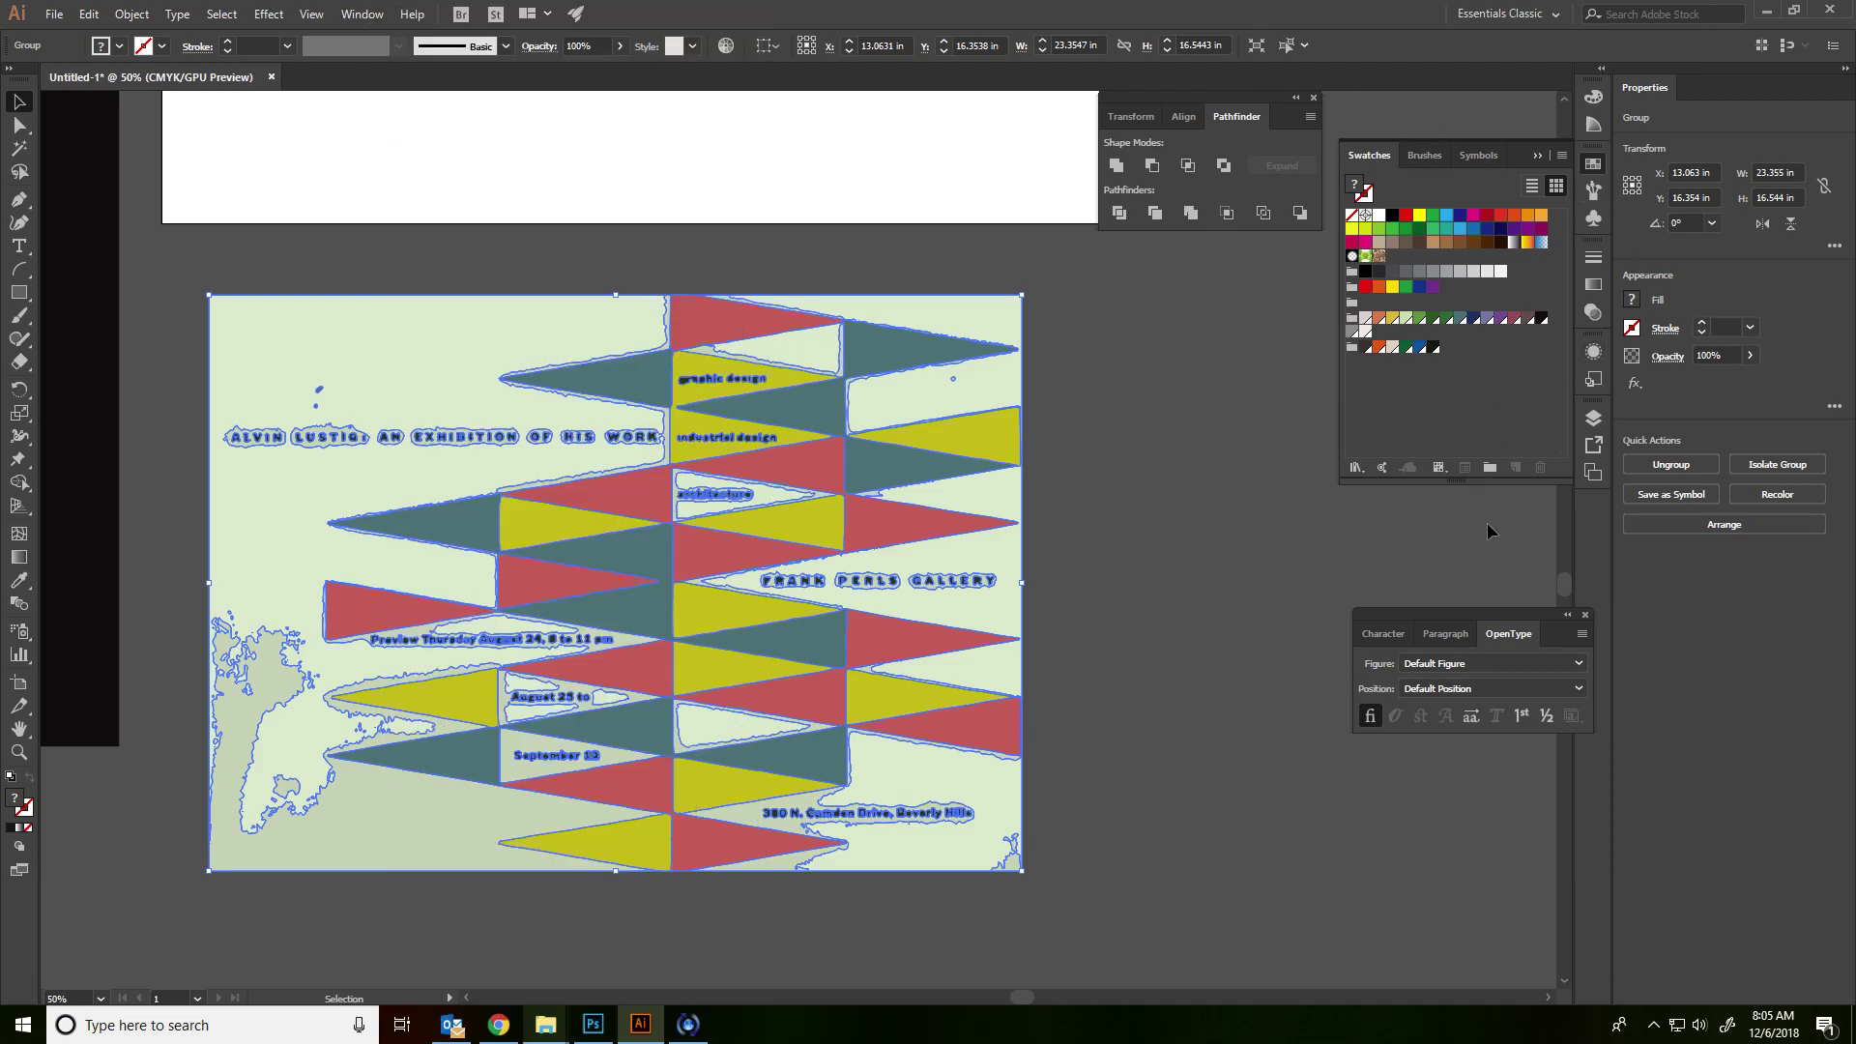
- Save the traced artwork's colours as a new colour group named Lustig
left_click(1491, 468)
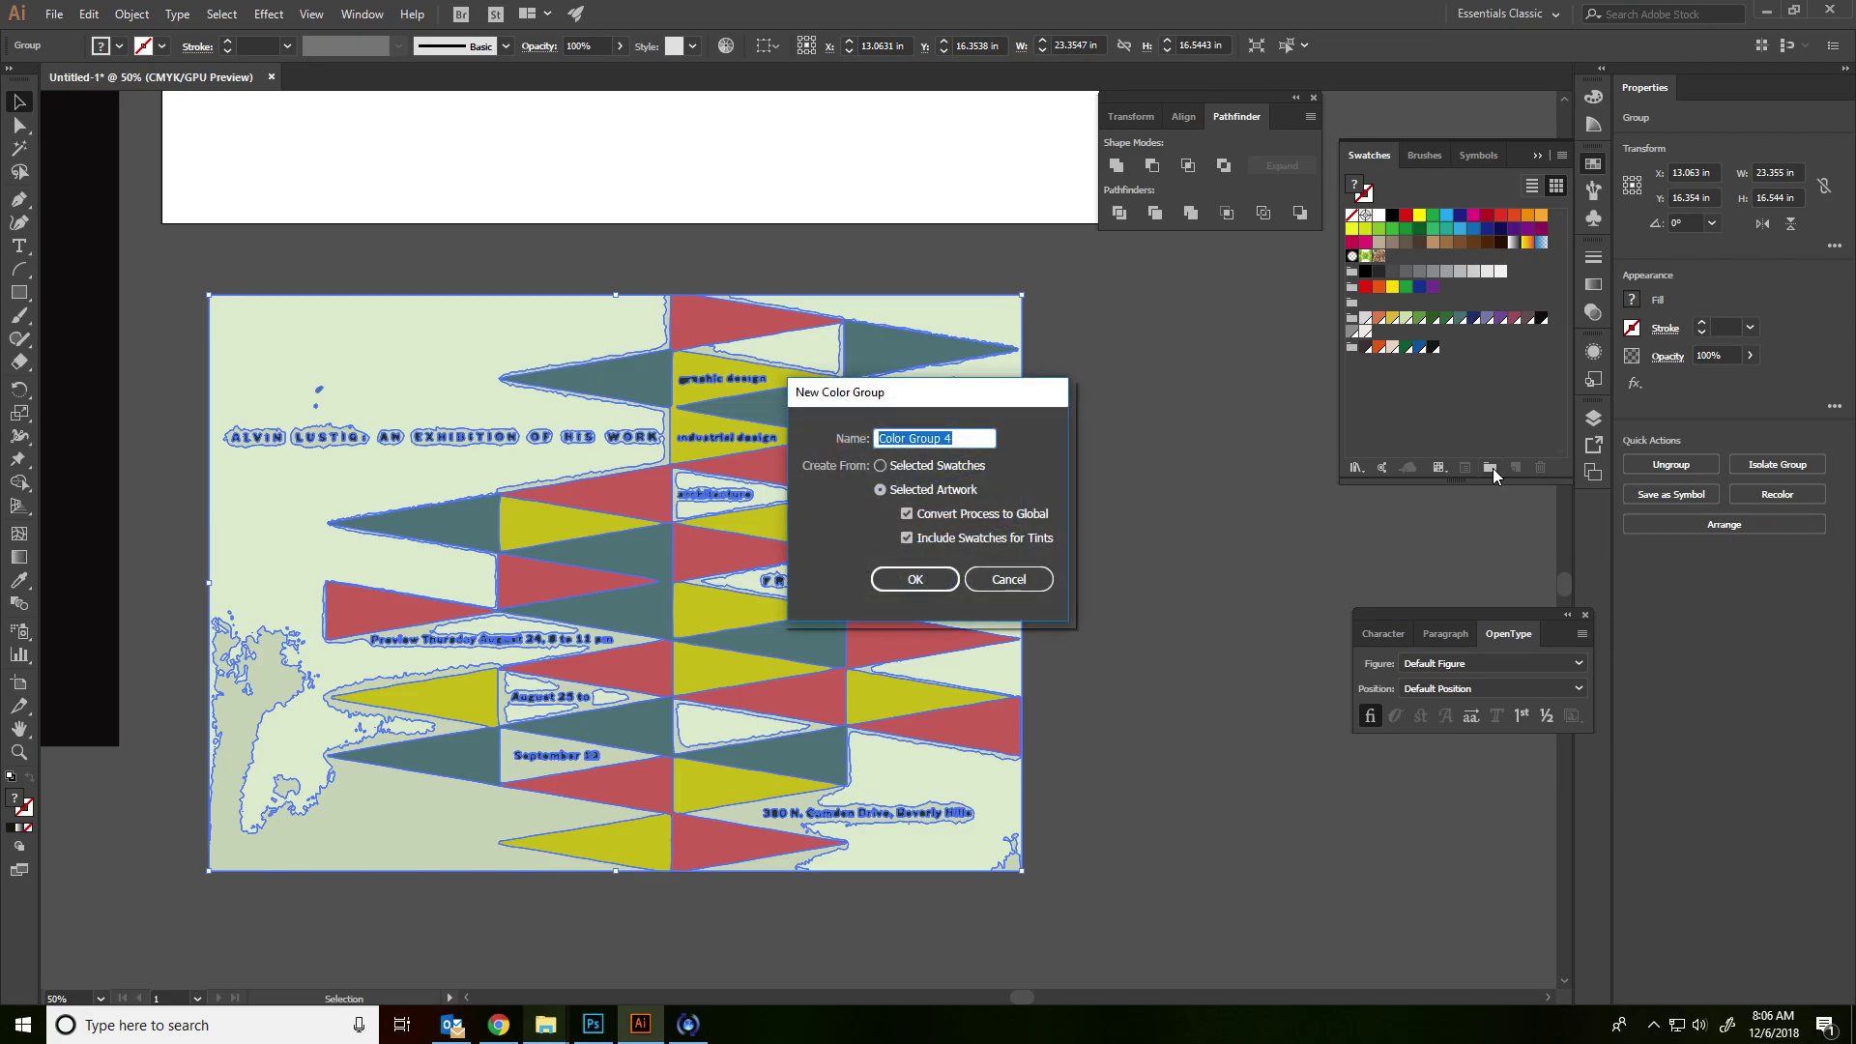
left_click(515, 1024)
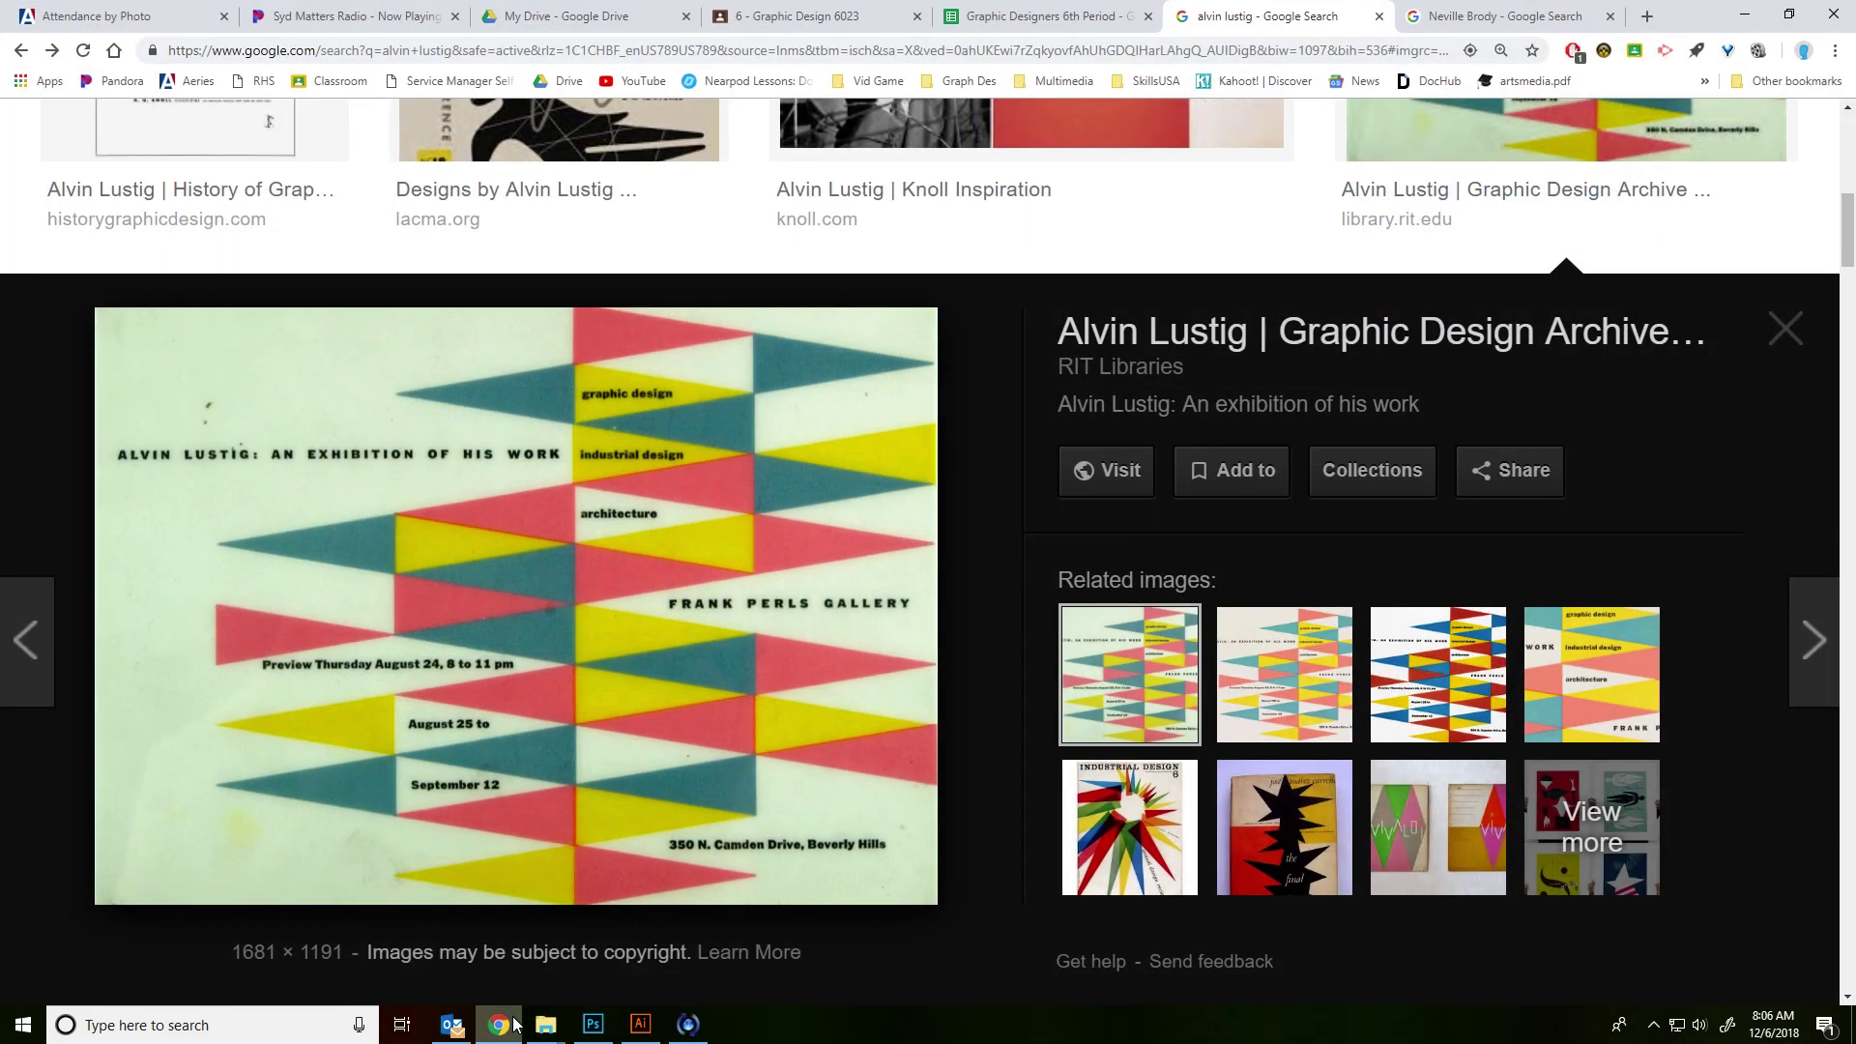
left_click(516, 1024)
type("Lustig")
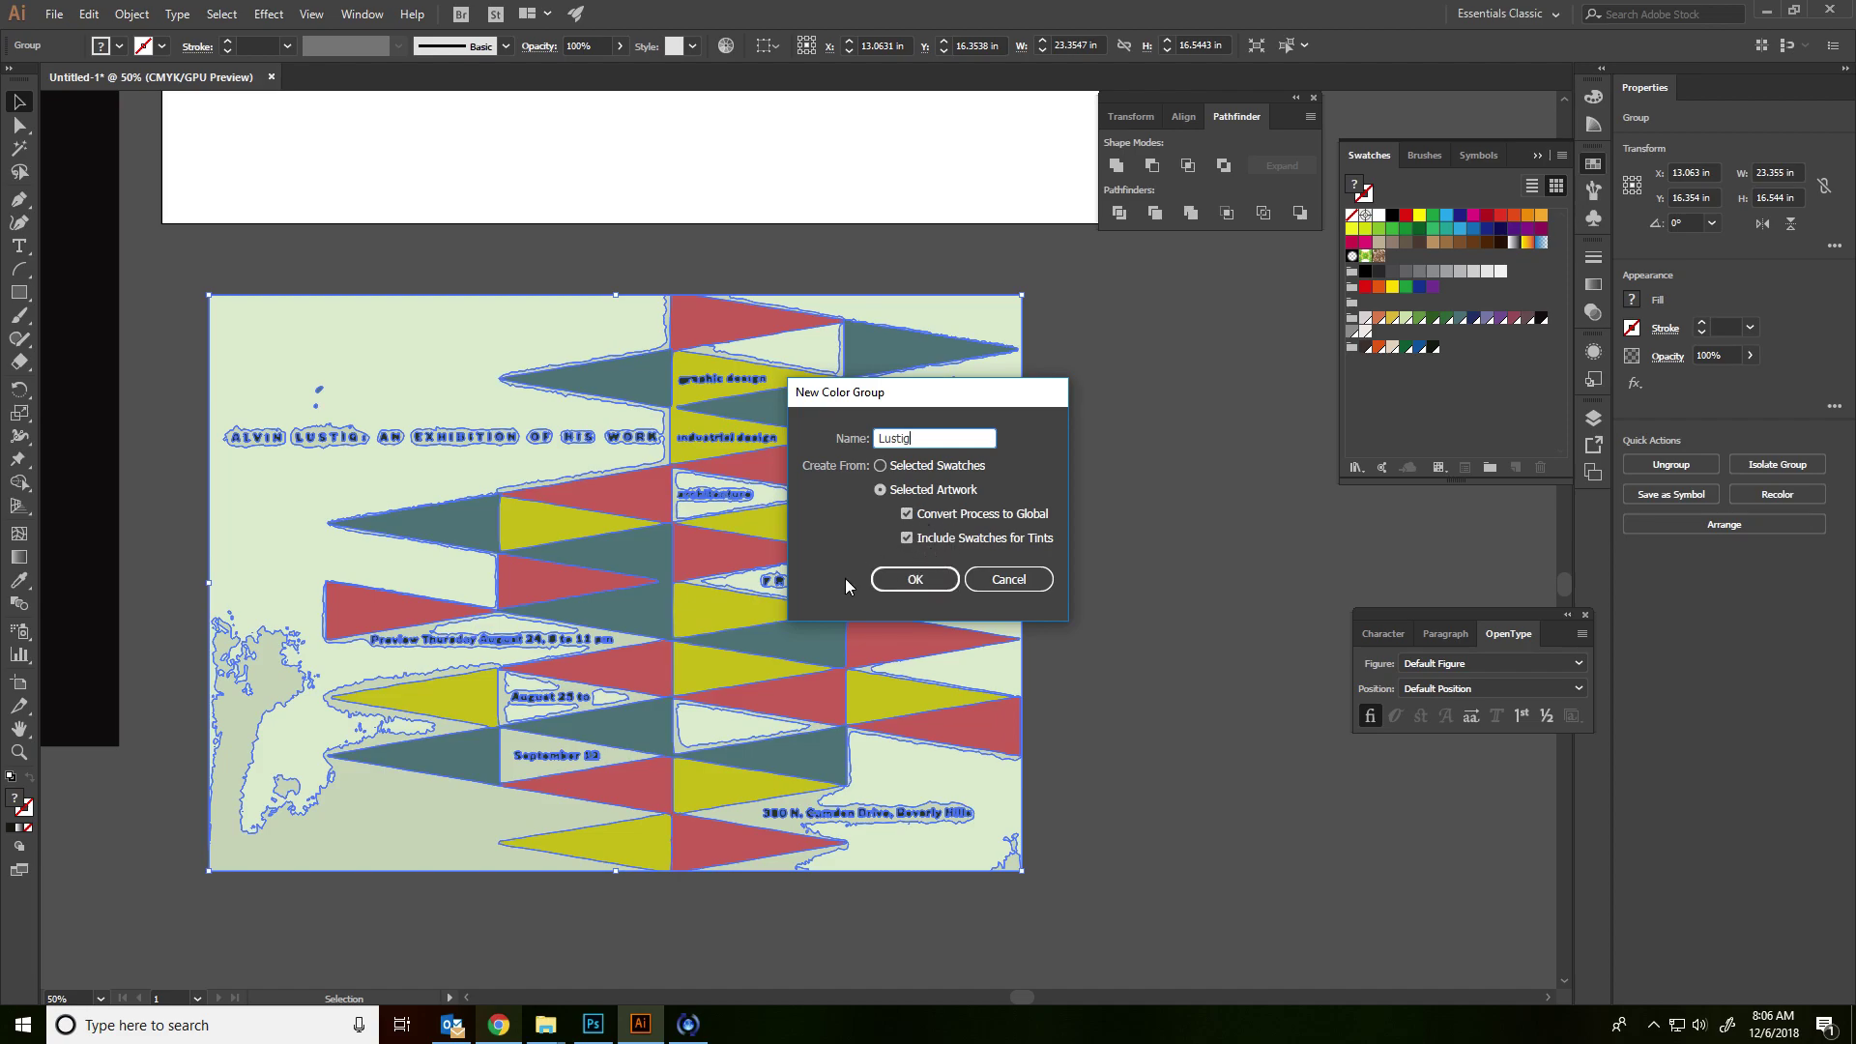
left_click(909, 588)
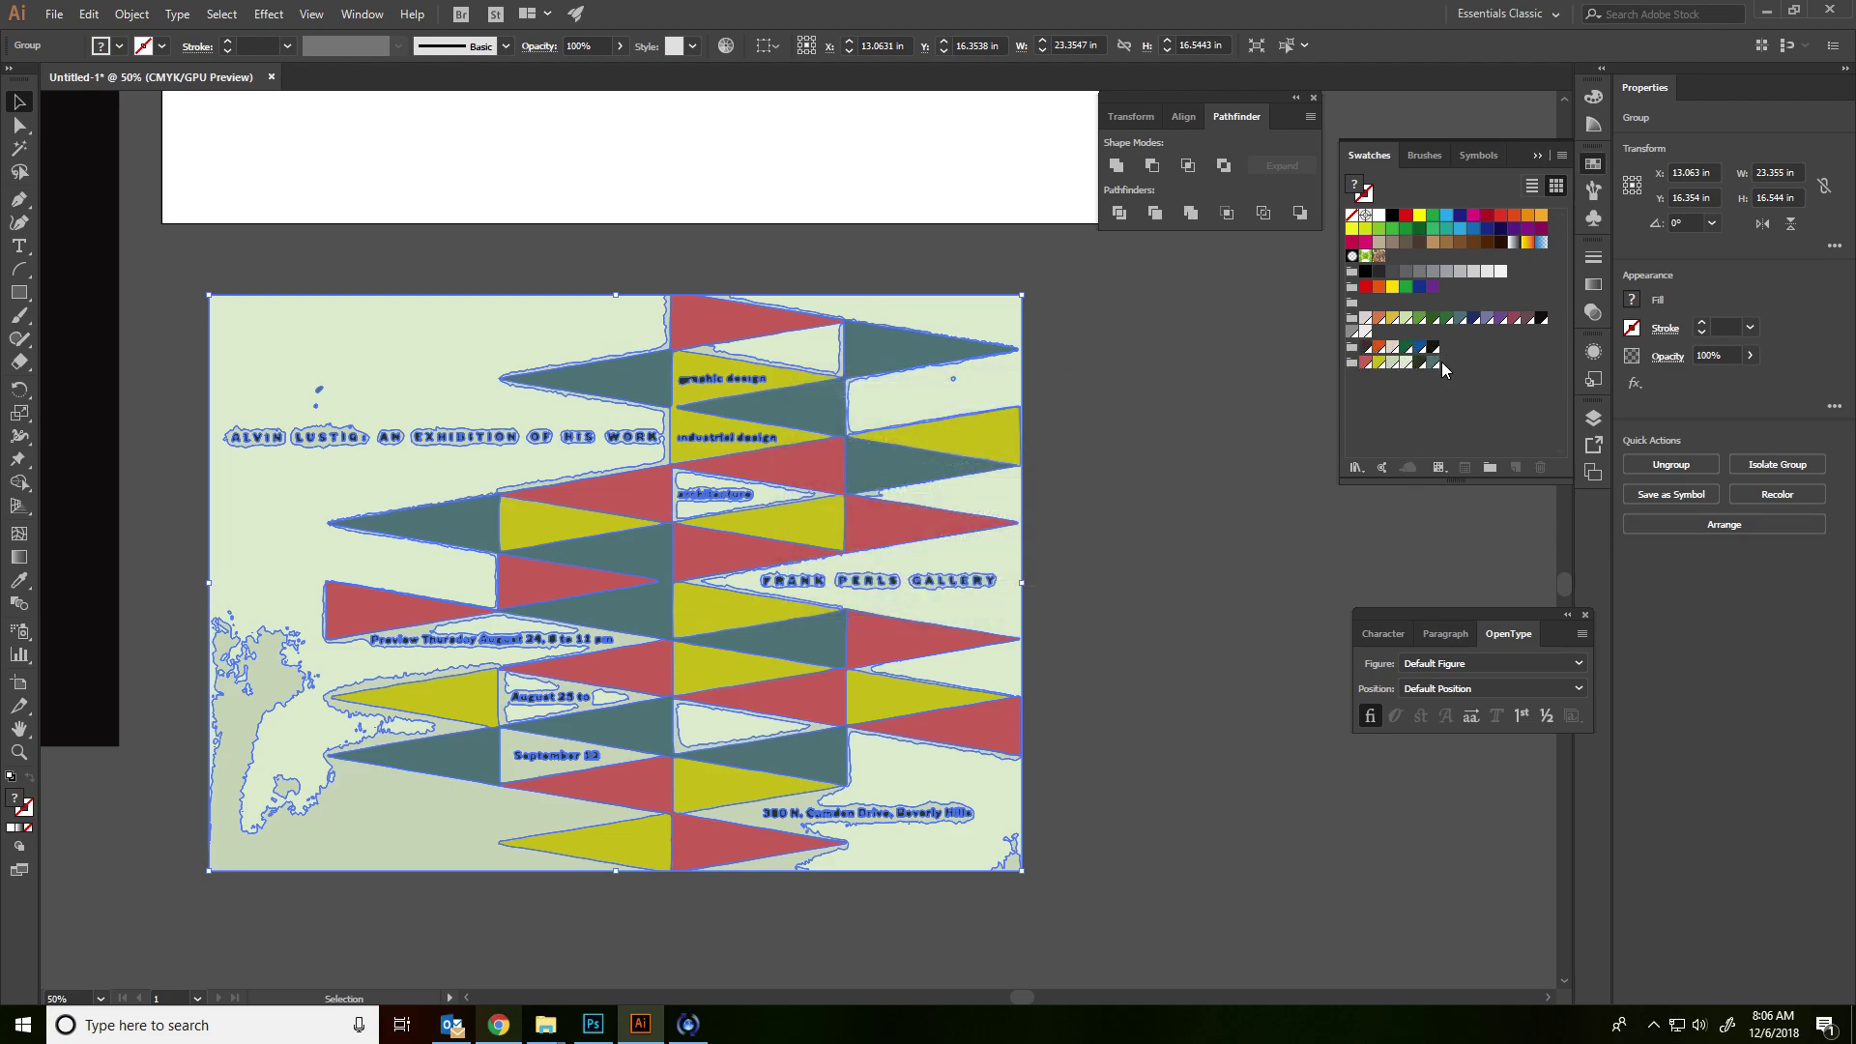
- Move the traced poster aside, then delete it
left_click_drag(955, 426, 666, 428)
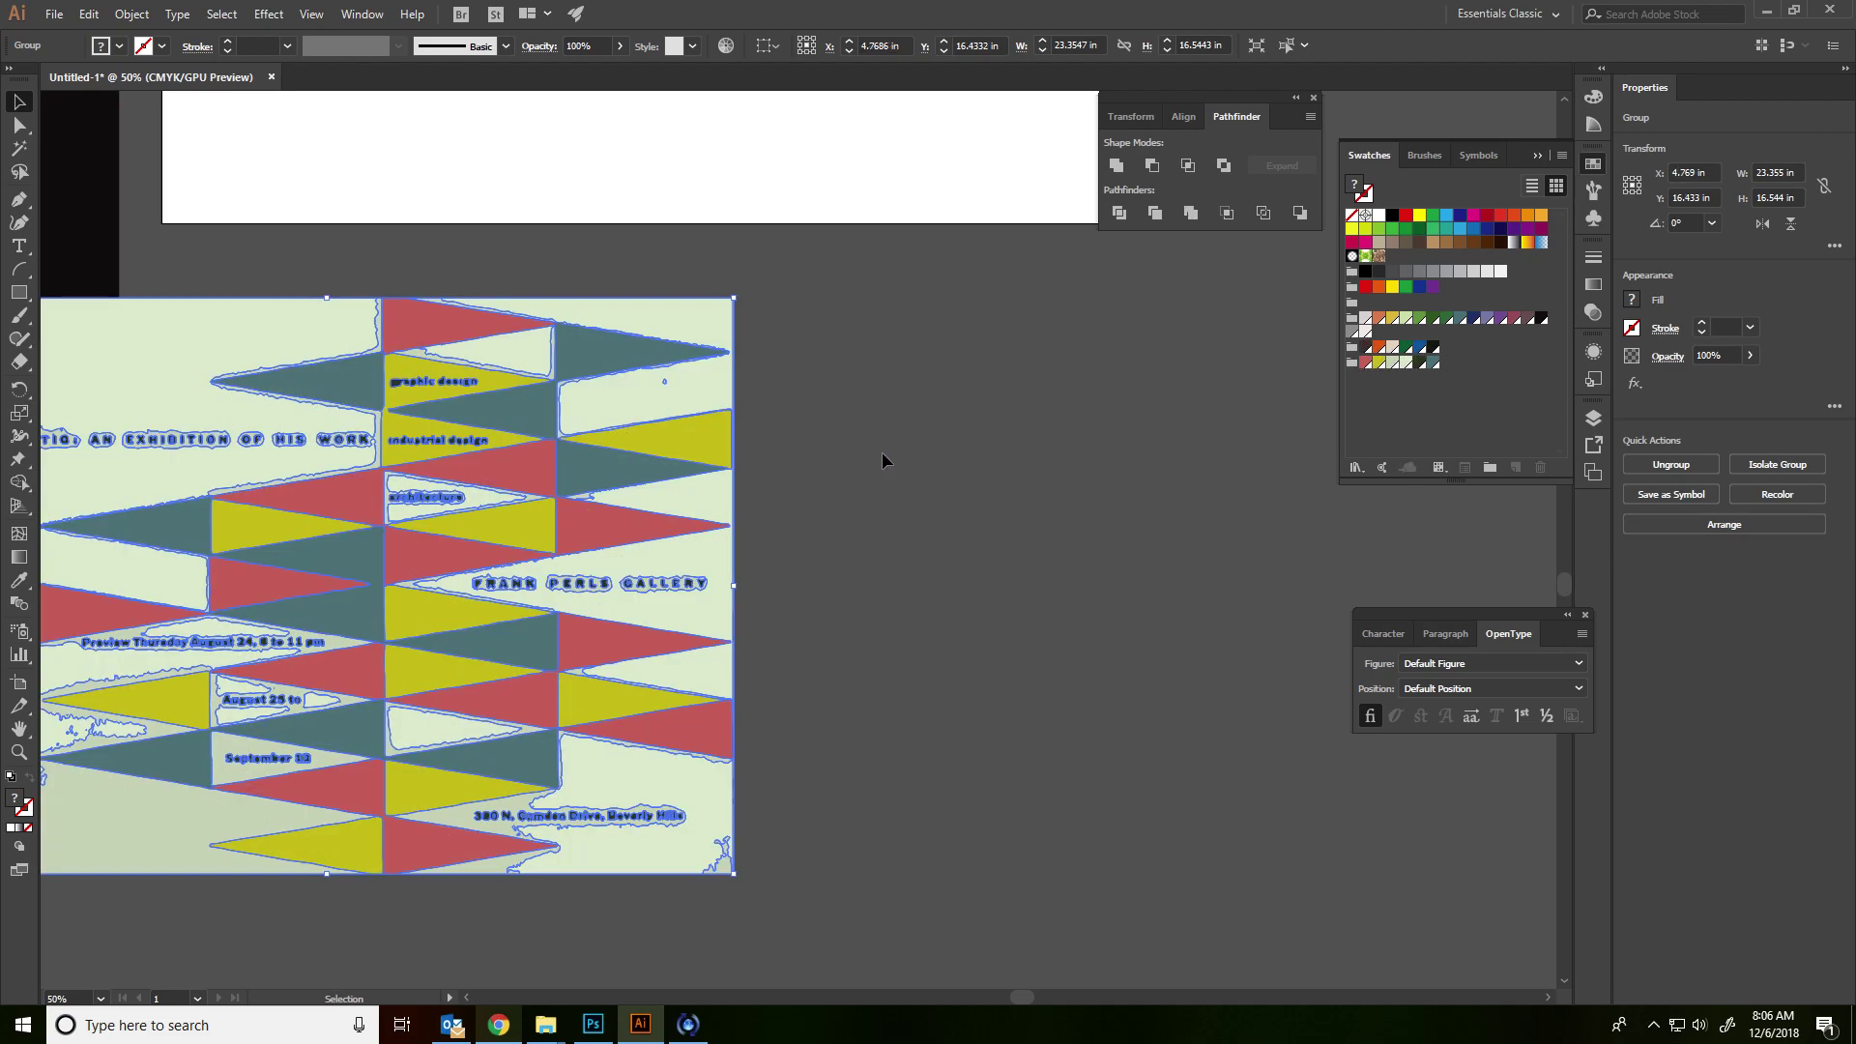
left_click(882, 450)
left_click(674, 464)
key("Delete")
- Draw a background rectangle filled with a light Lustig swatch colour
left_click(19, 293)
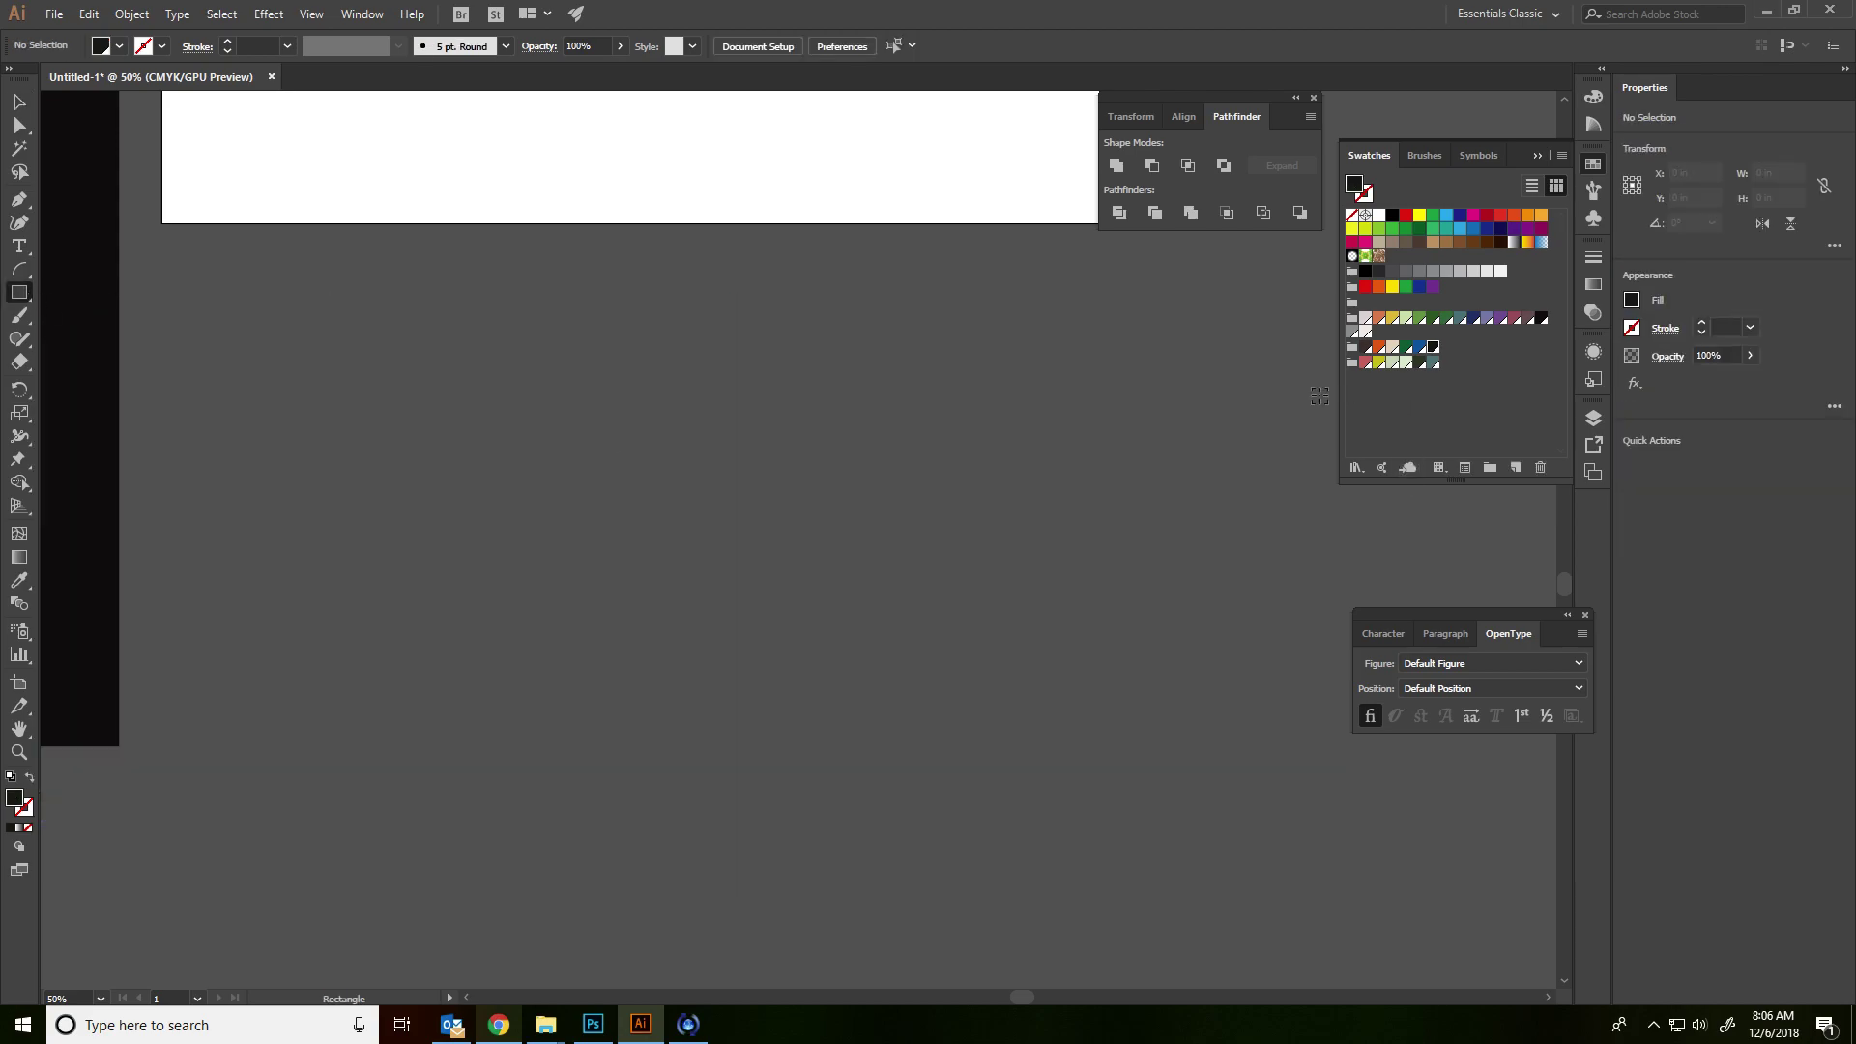
key("alt+Tab")
key("alt+Tab")
left_click(1407, 363)
mouse_move(595, 354)
left_mouse_down()
mouse_move(633, 406)
mouse_move(1209, 749)
mouse_move(1186, 829)
left_mouse_up()
key("alt+Tab")
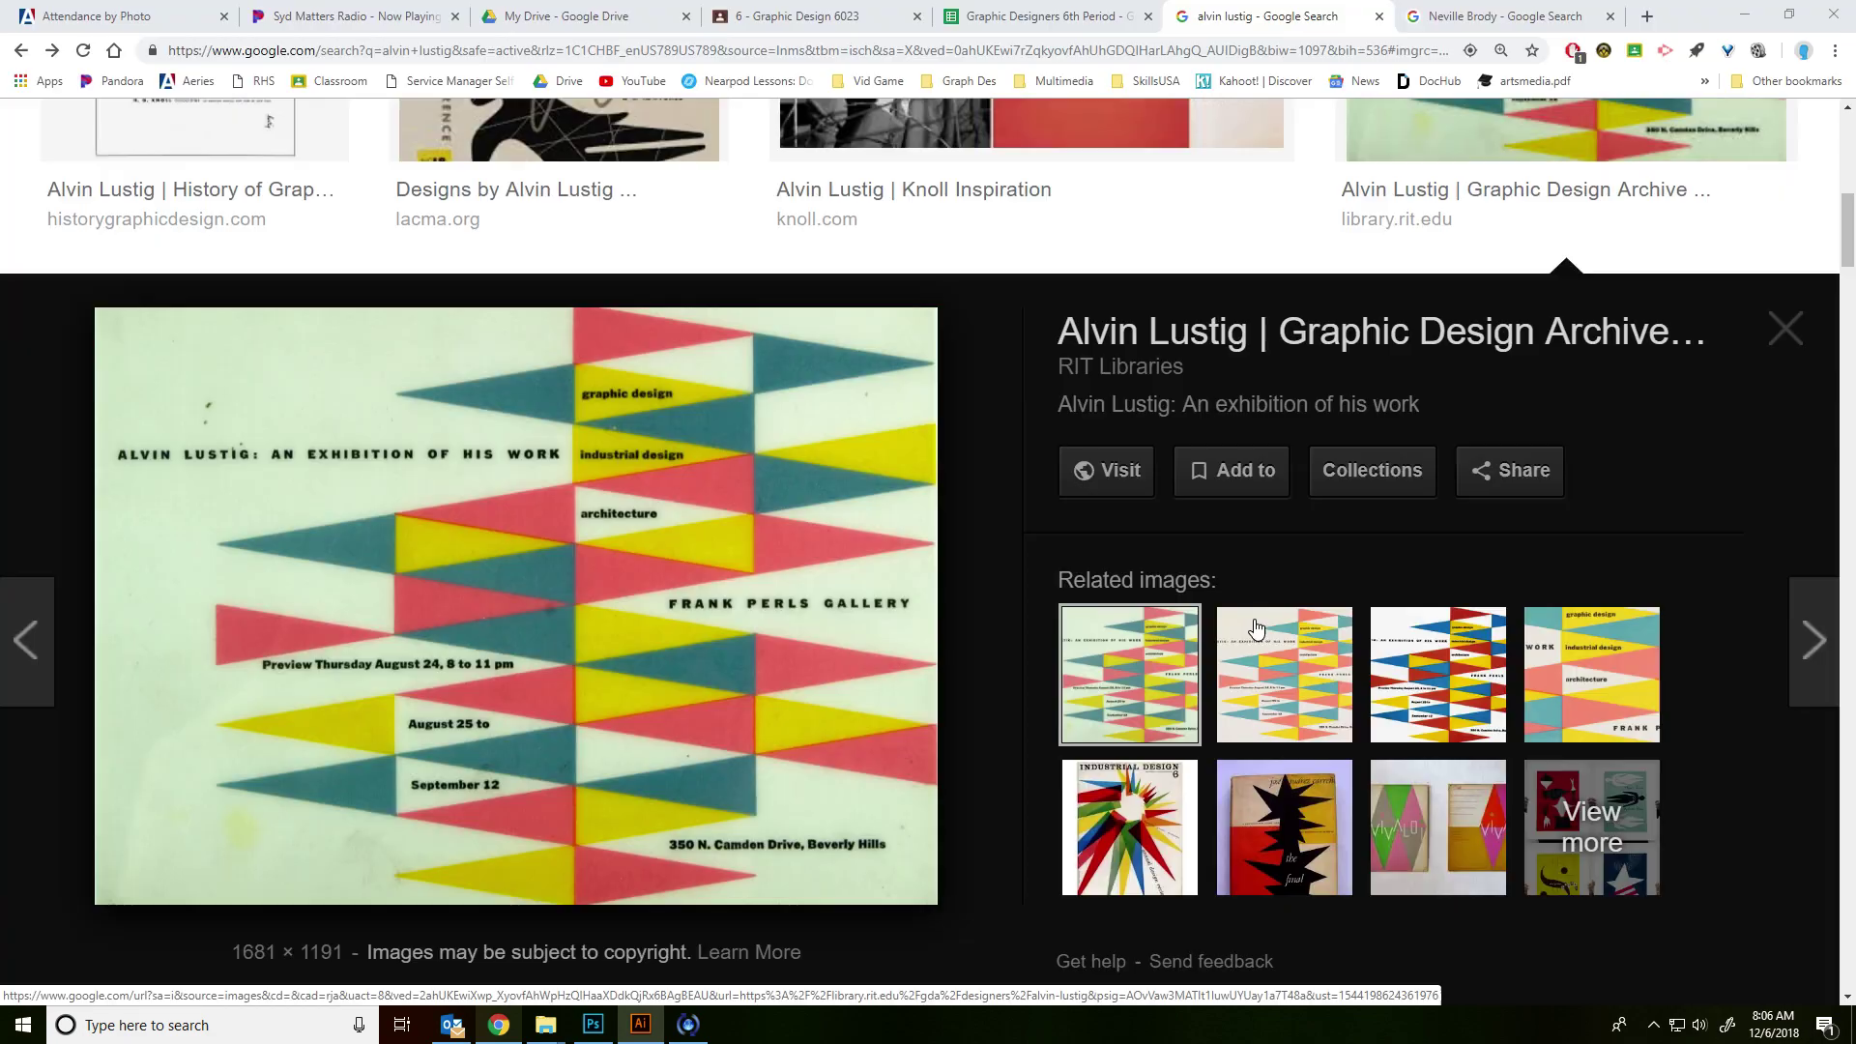
key("alt+Tab")
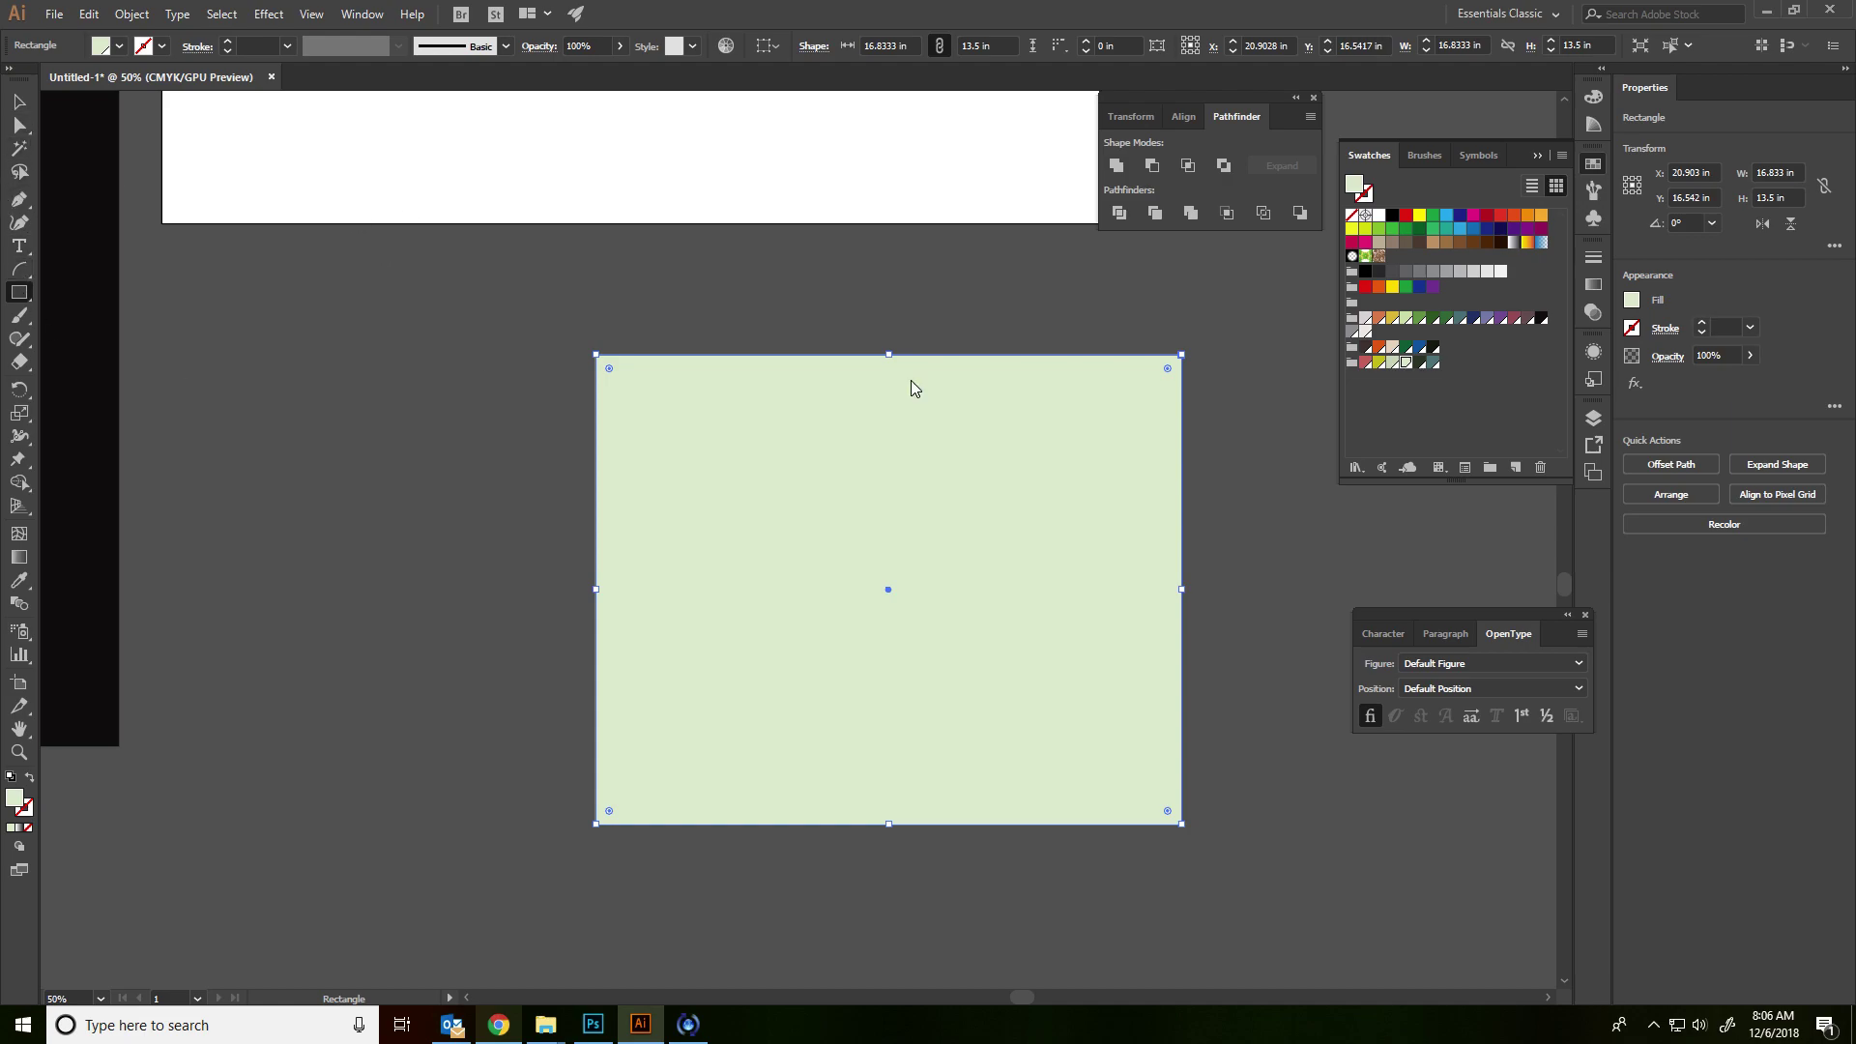
left_click(1366, 363)
key("ctrl+z")
- Draw red, yellow and dark green sample rectangles on the light green background
left_click_drag(687, 418, 937, 557)
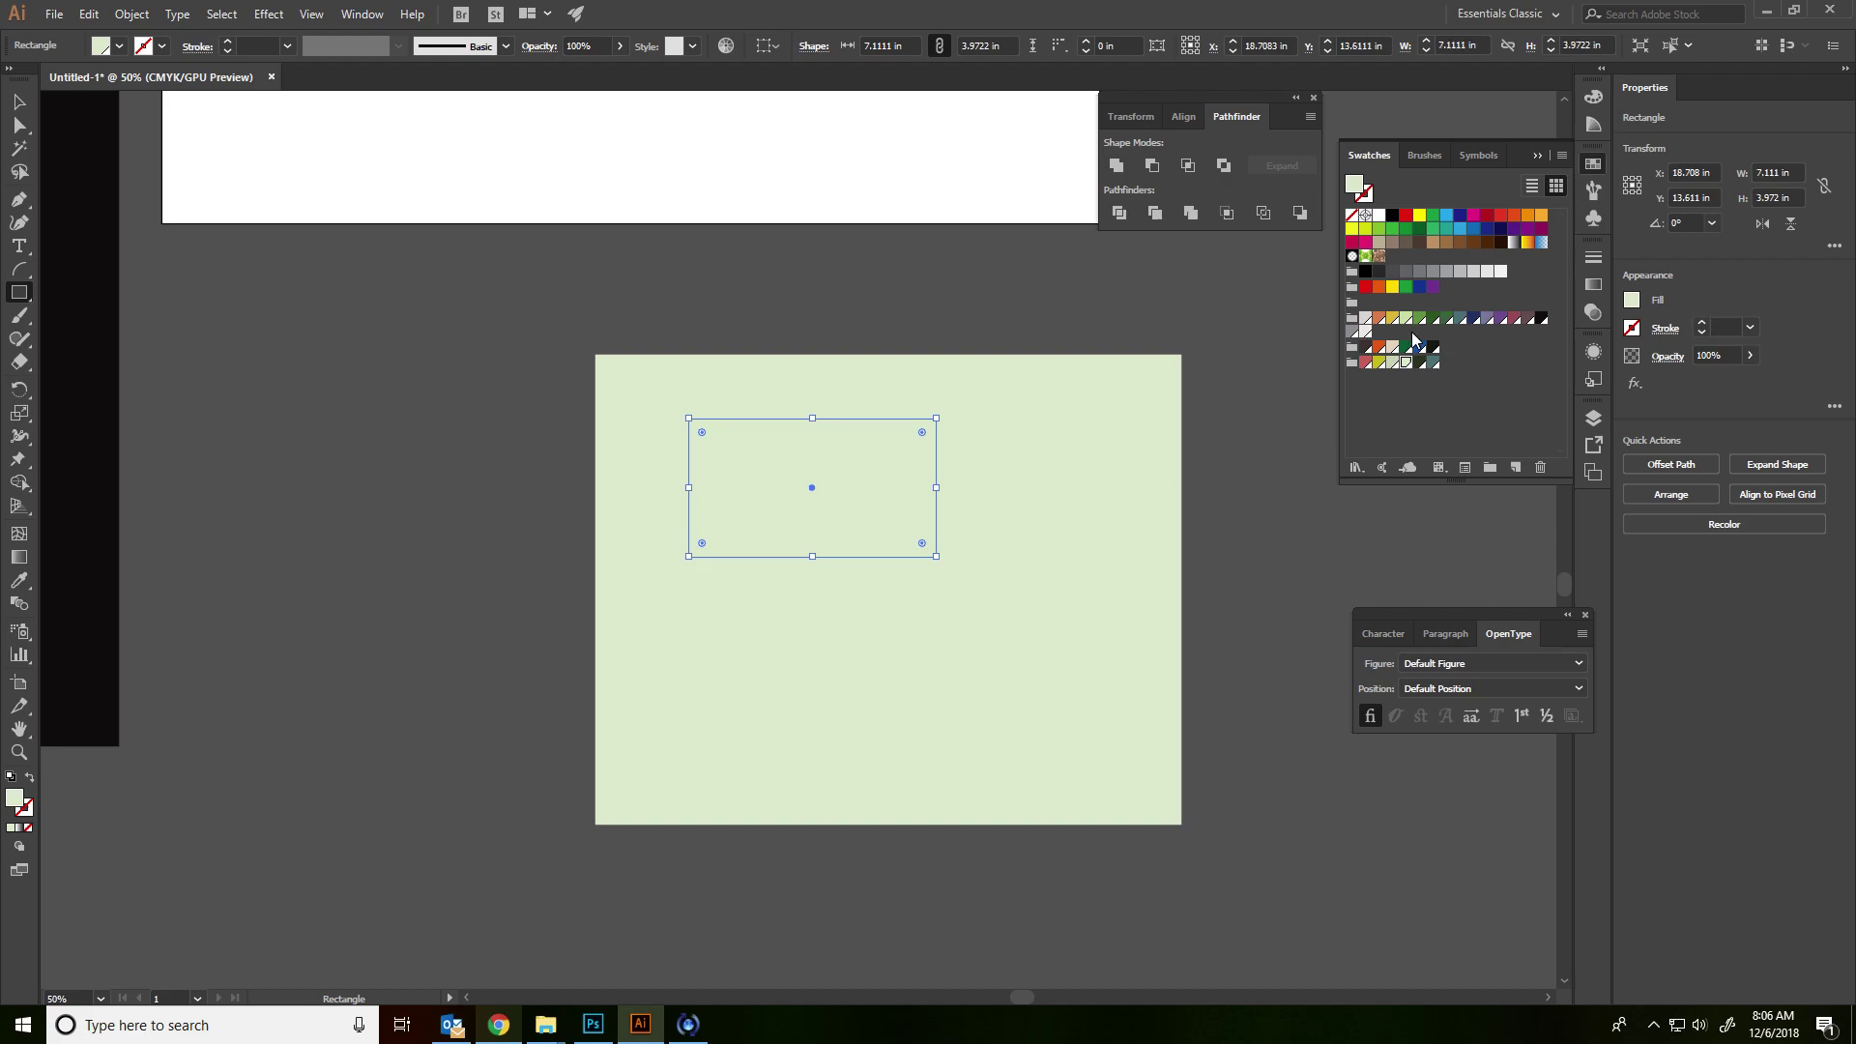
left_click(1366, 362)
left_click_drag(967, 432, 1142, 640)
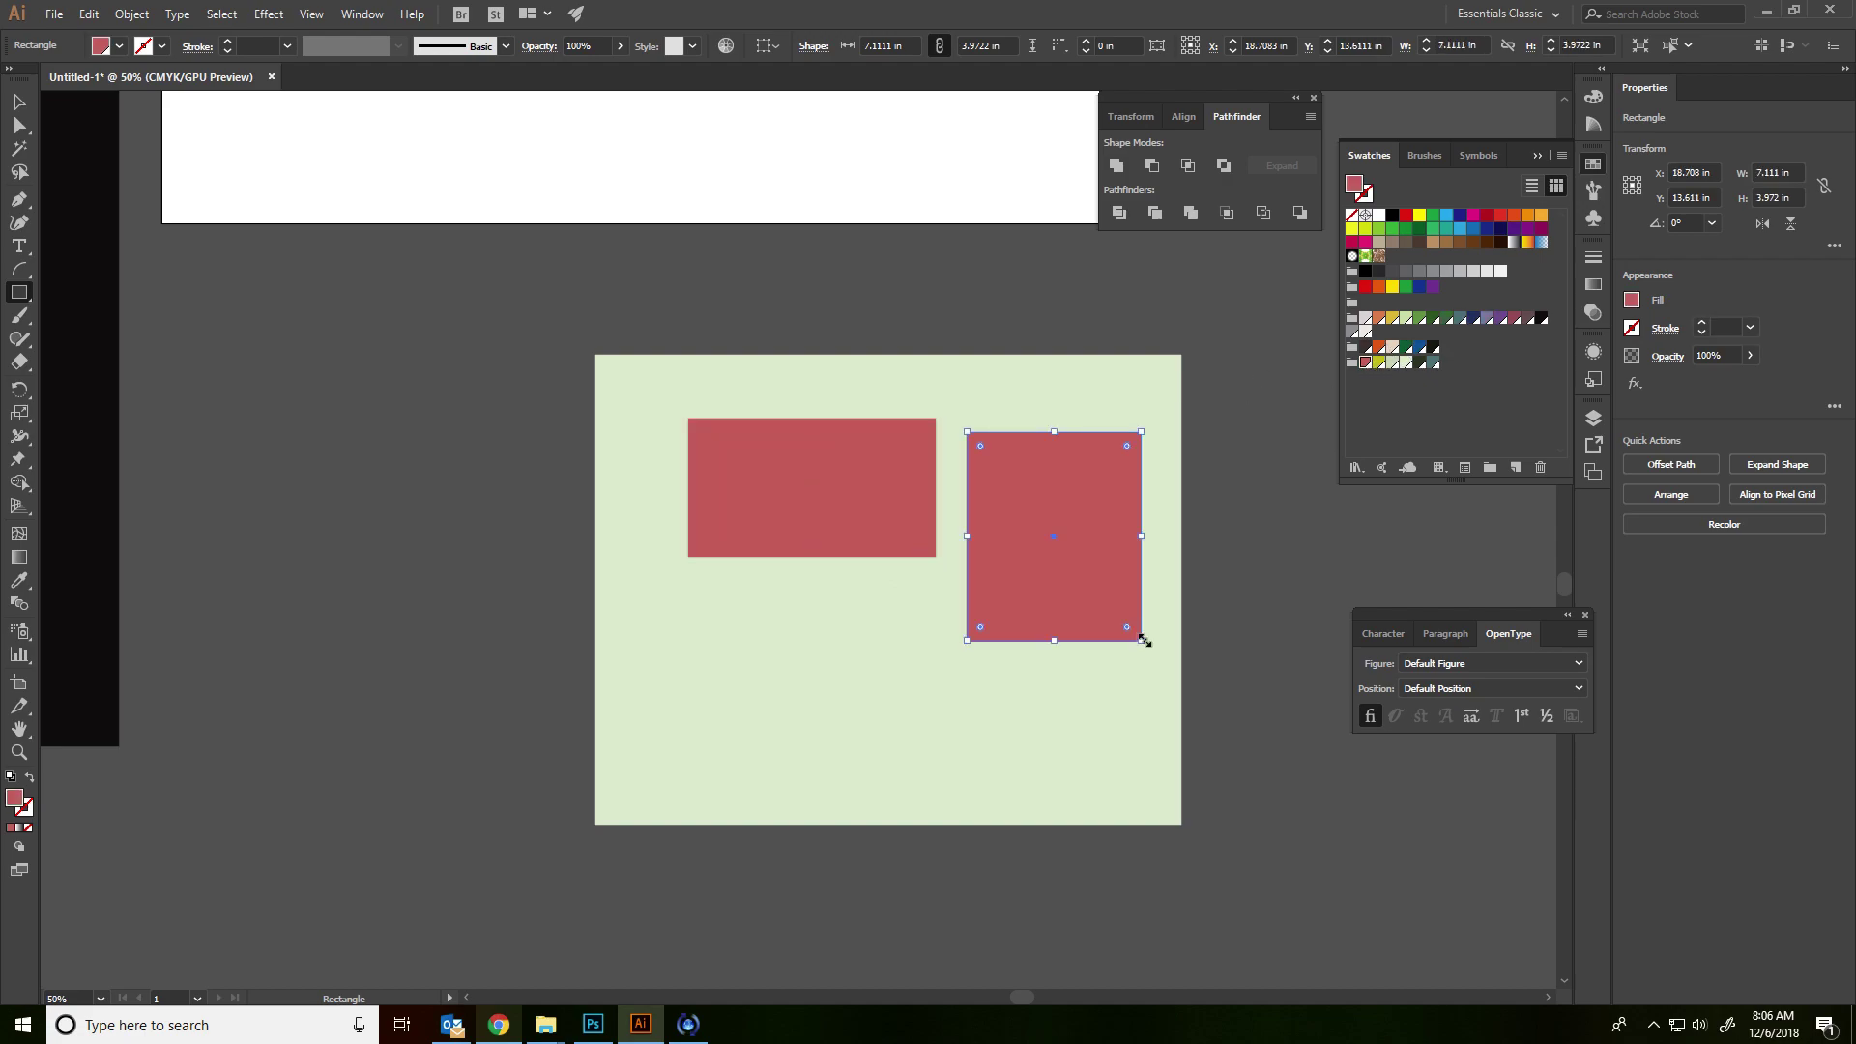
left_click(1380, 362)
left_click_drag(677, 600, 943, 759)
left_click(1421, 365)
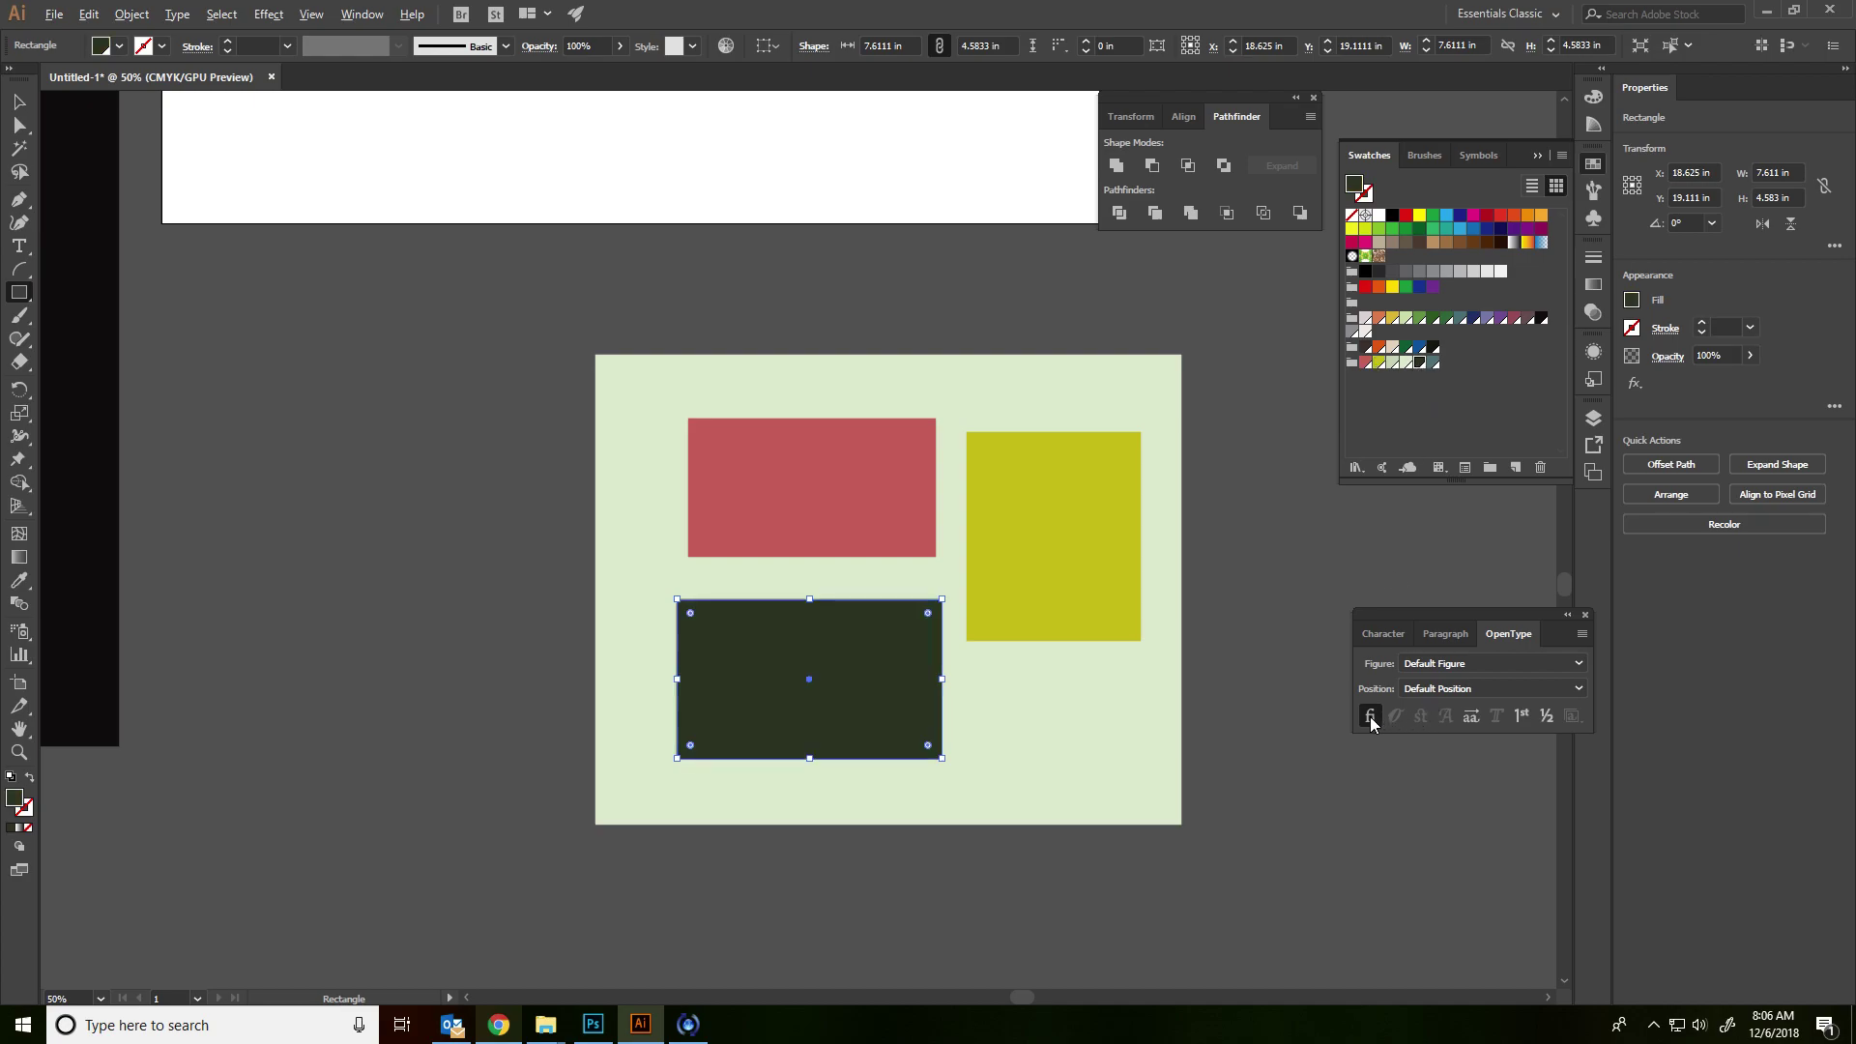
key("alt+Tab")
key("alt+Tab")
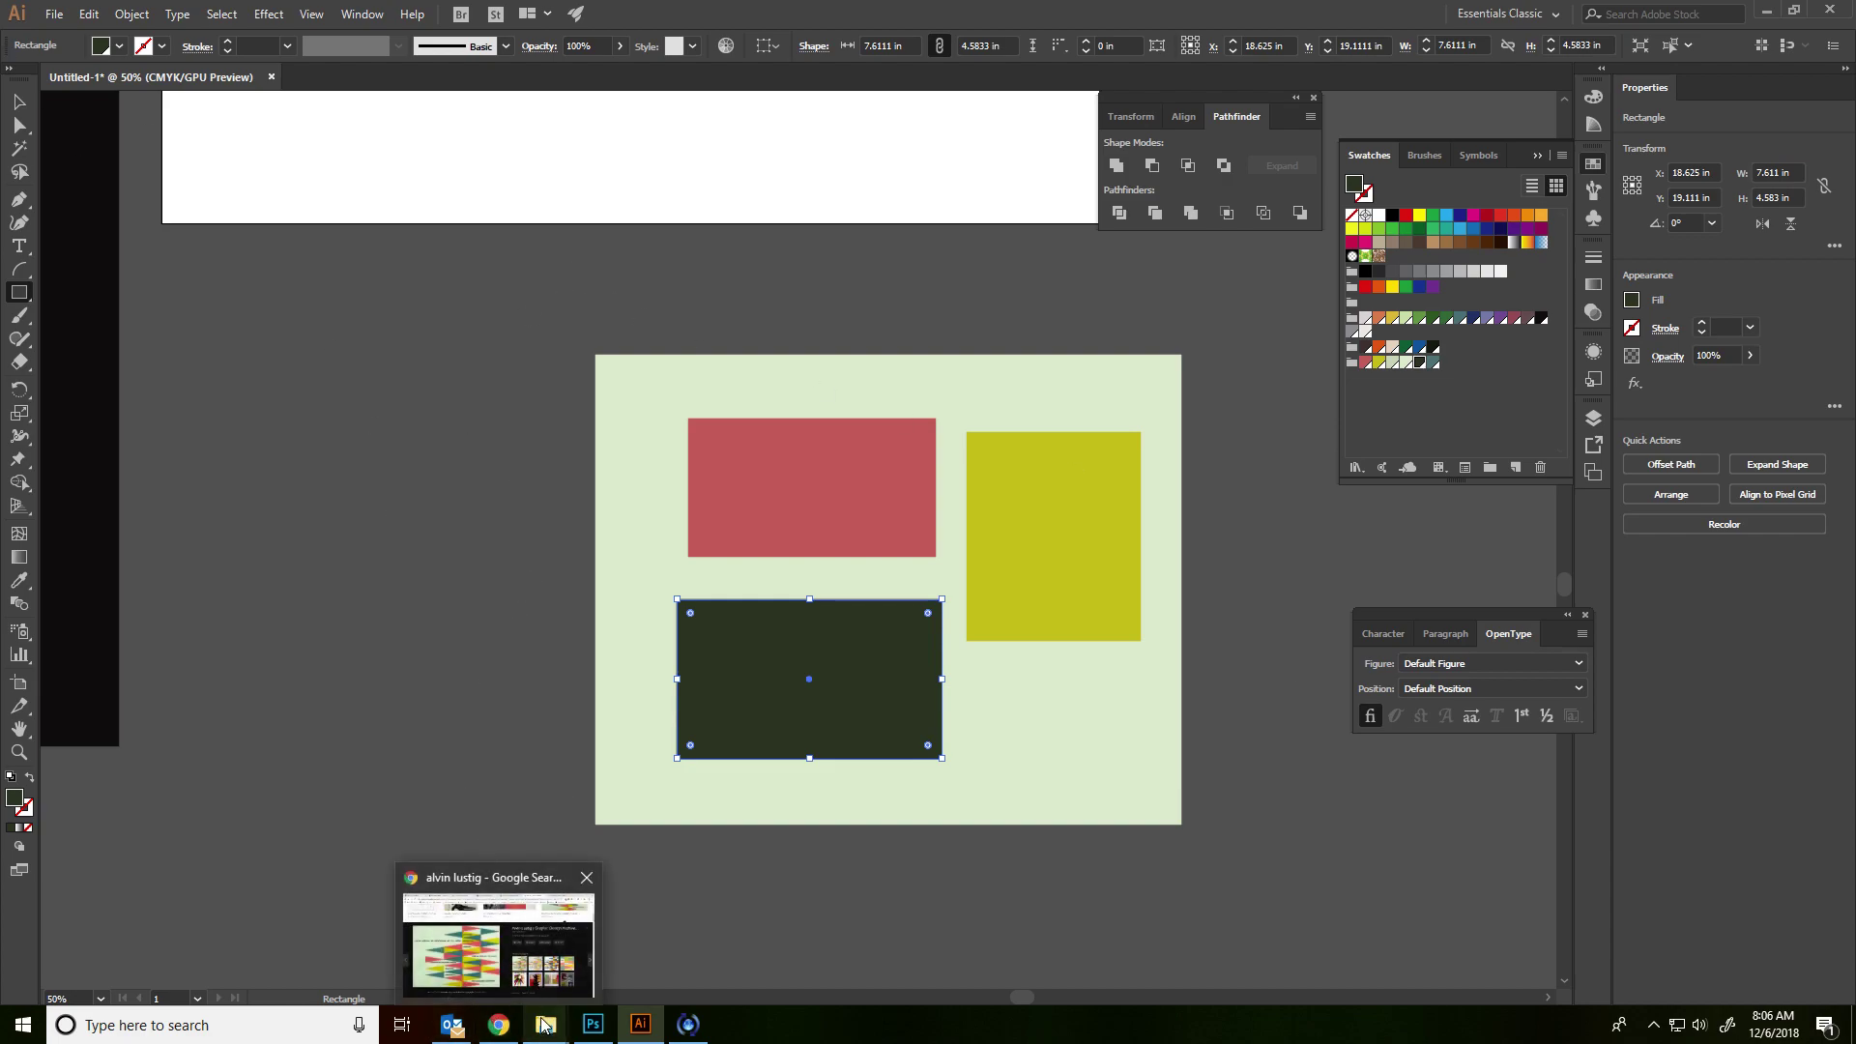
- Copy the Neville Brody poster from its Google Images tab and return to Illustrator
left_click(498, 1025)
left_click(1429, 8)
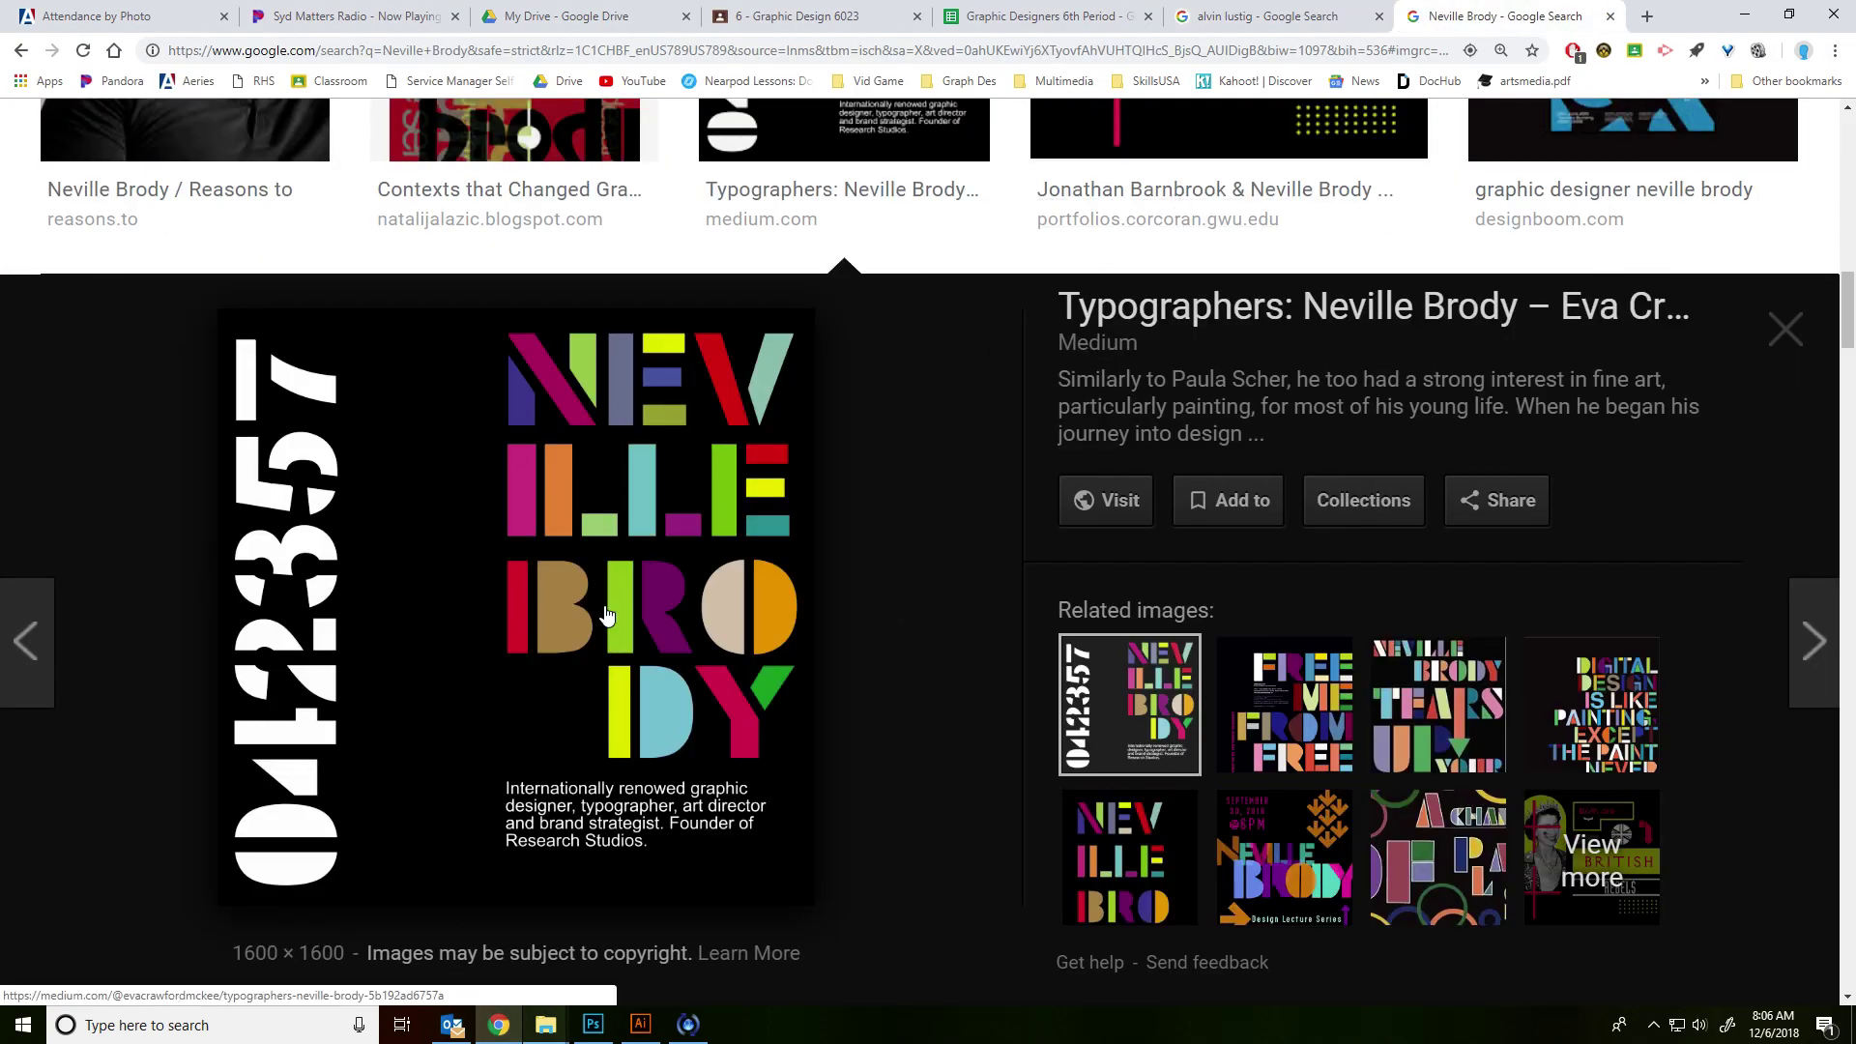
right_click(672, 600)
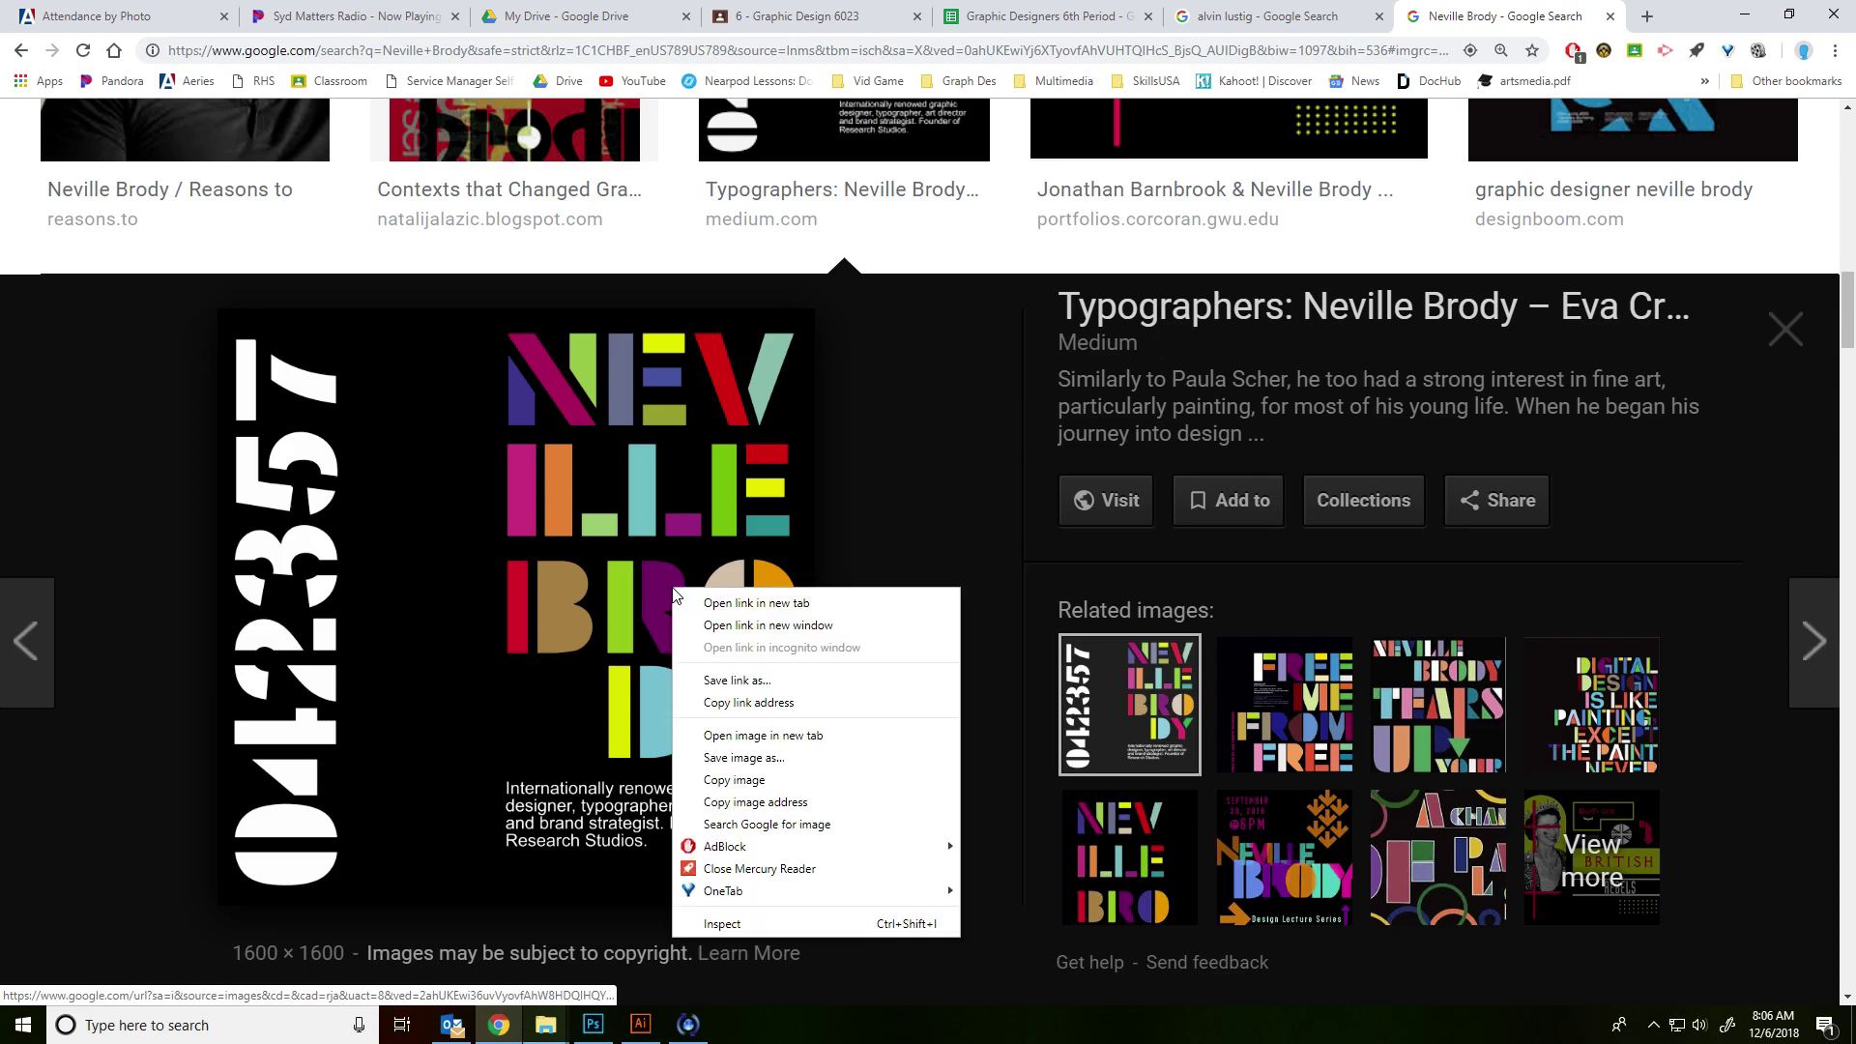
left_click(793, 771)
key("alt+Tab")
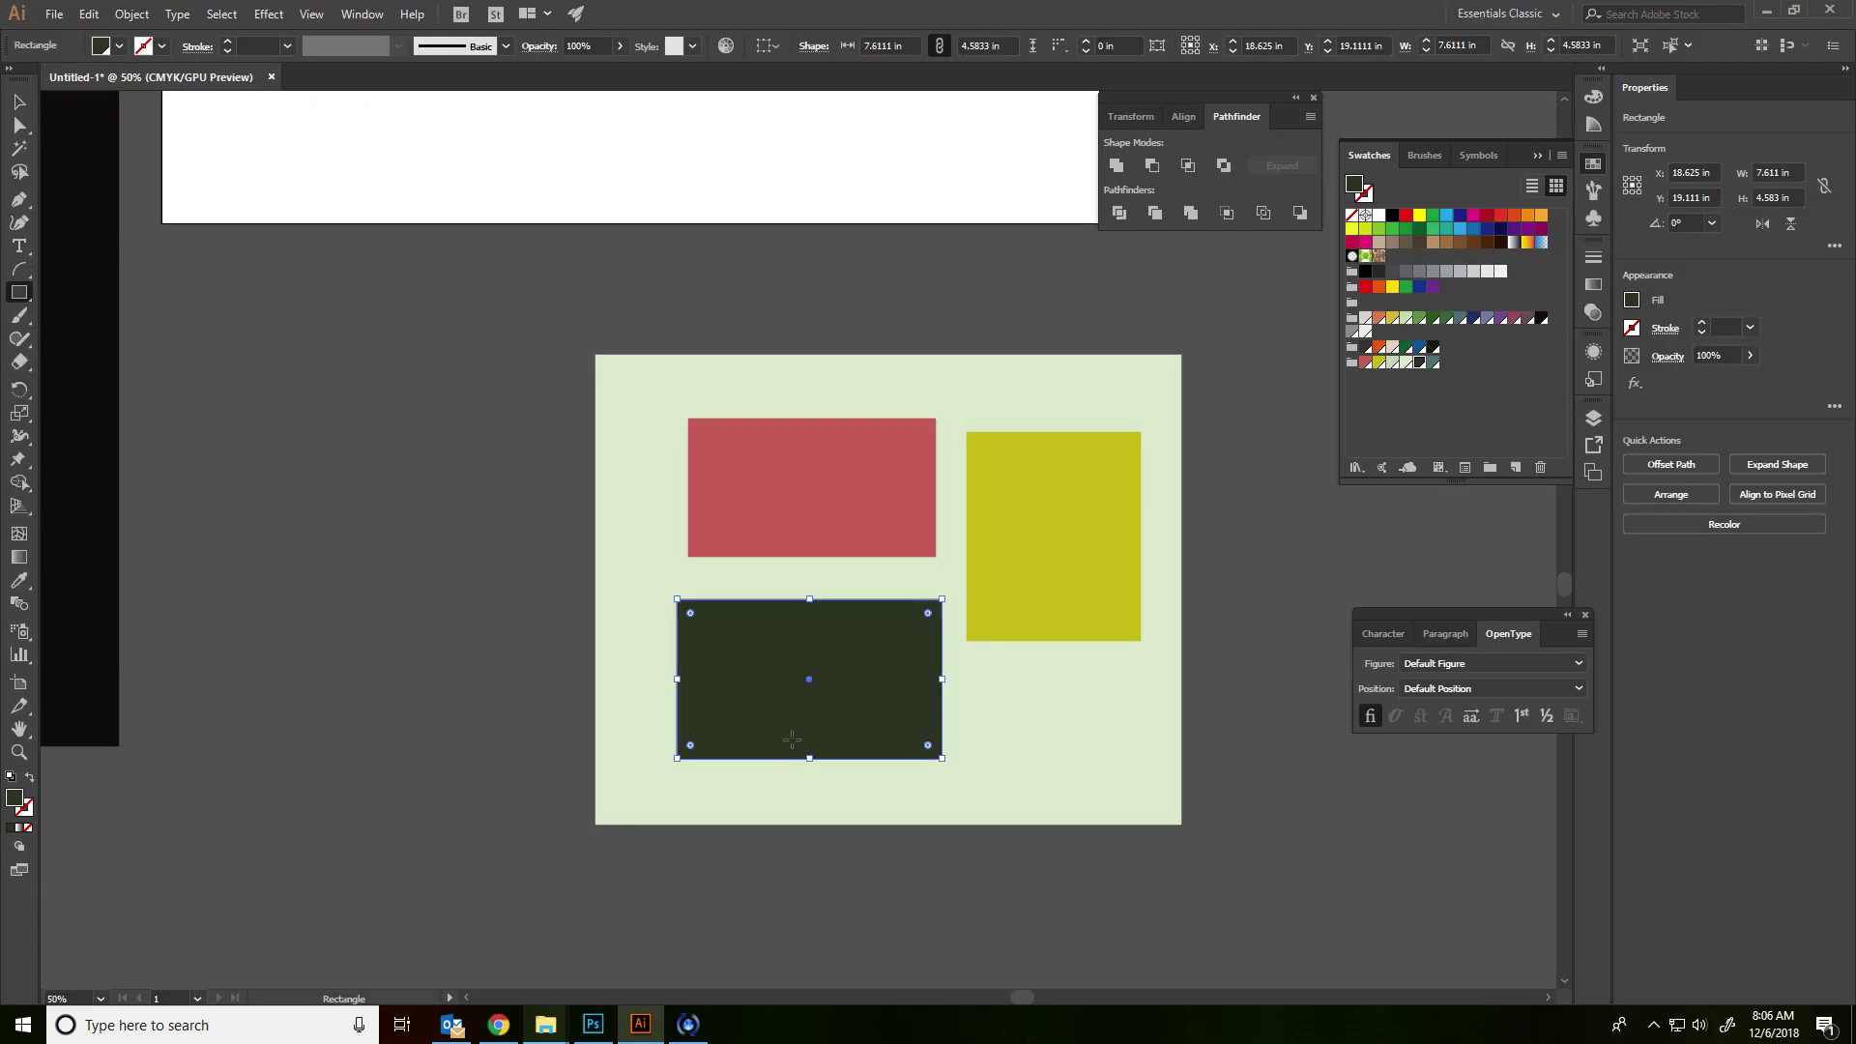
left_click_drag(414, 647, 923, 349)
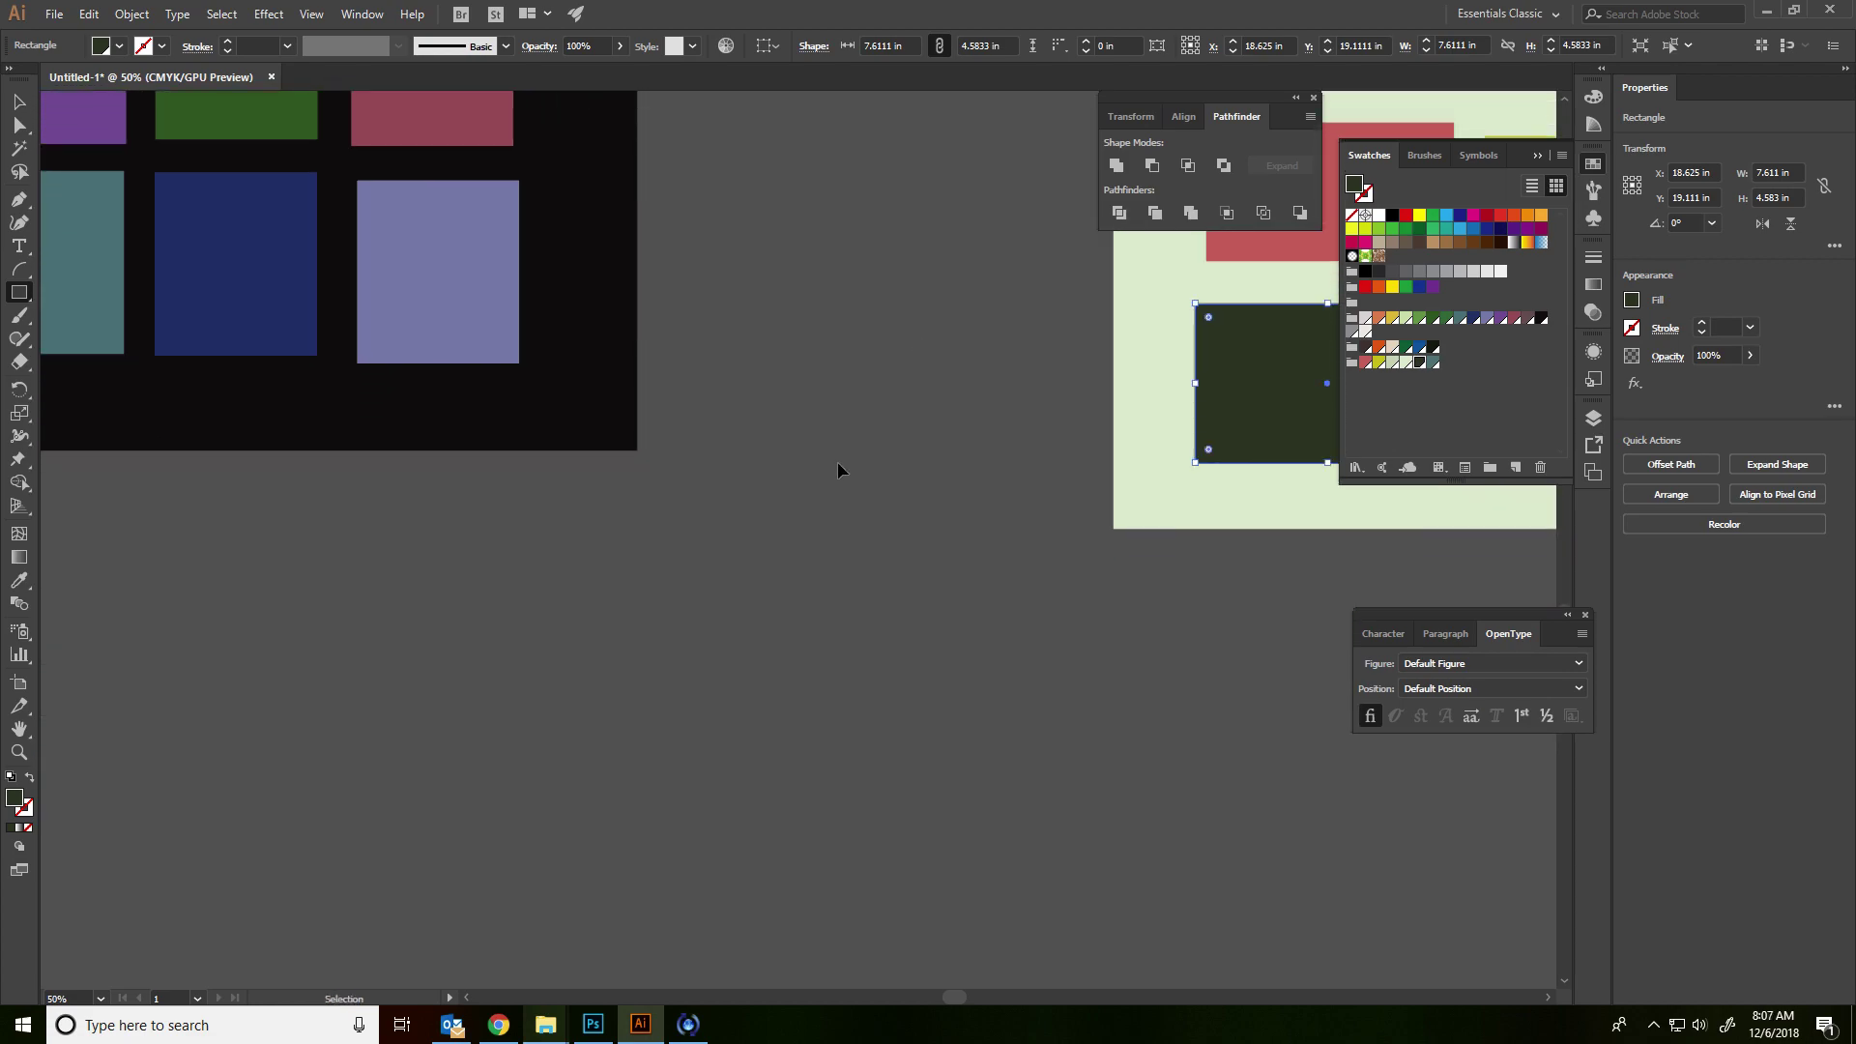
- Paste the Brody poster and move it down and left on the canvas
key("ctrl+v")
left_click_drag(647, 531, 971, 871)
key("ctrl+z")
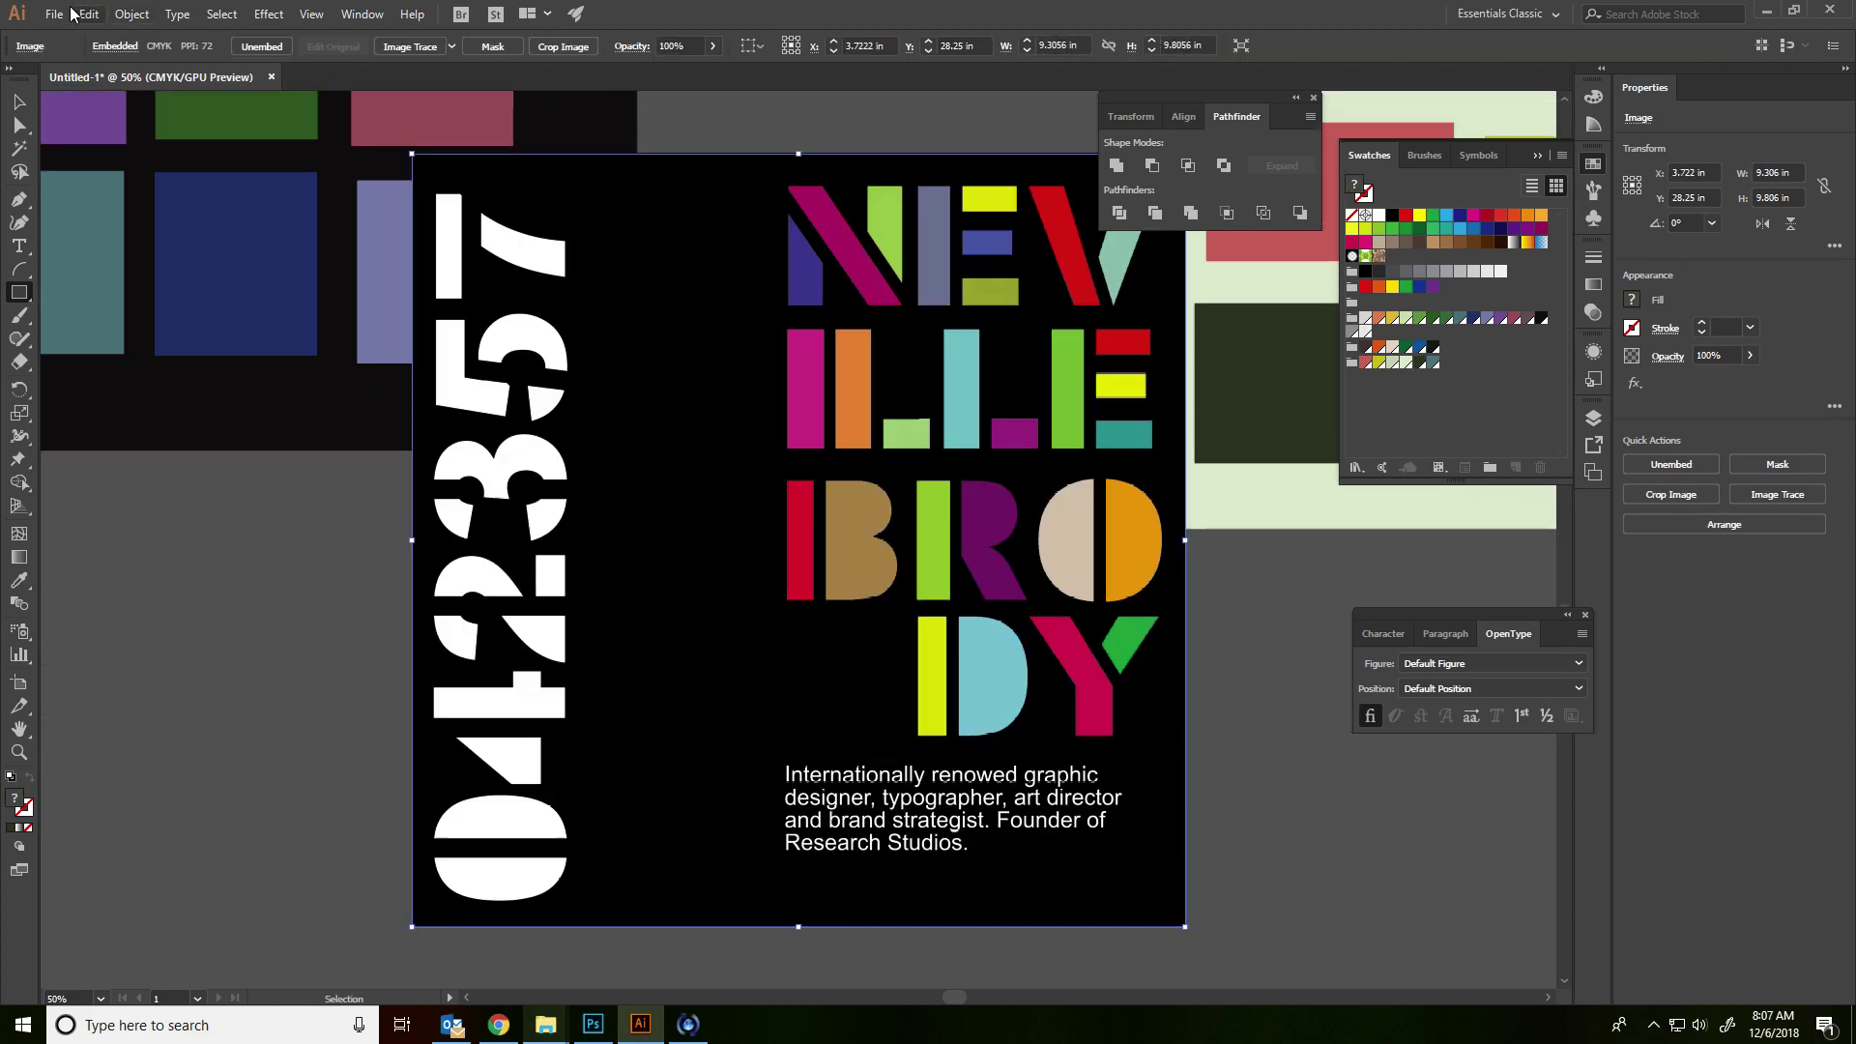
key("v")
left_click_drag(240, 760, 368, 495)
left_click_drag(788, 383, 522, 769)
- Image-trace the Brody poster with the 16 Colors preset
left_click(132, 14)
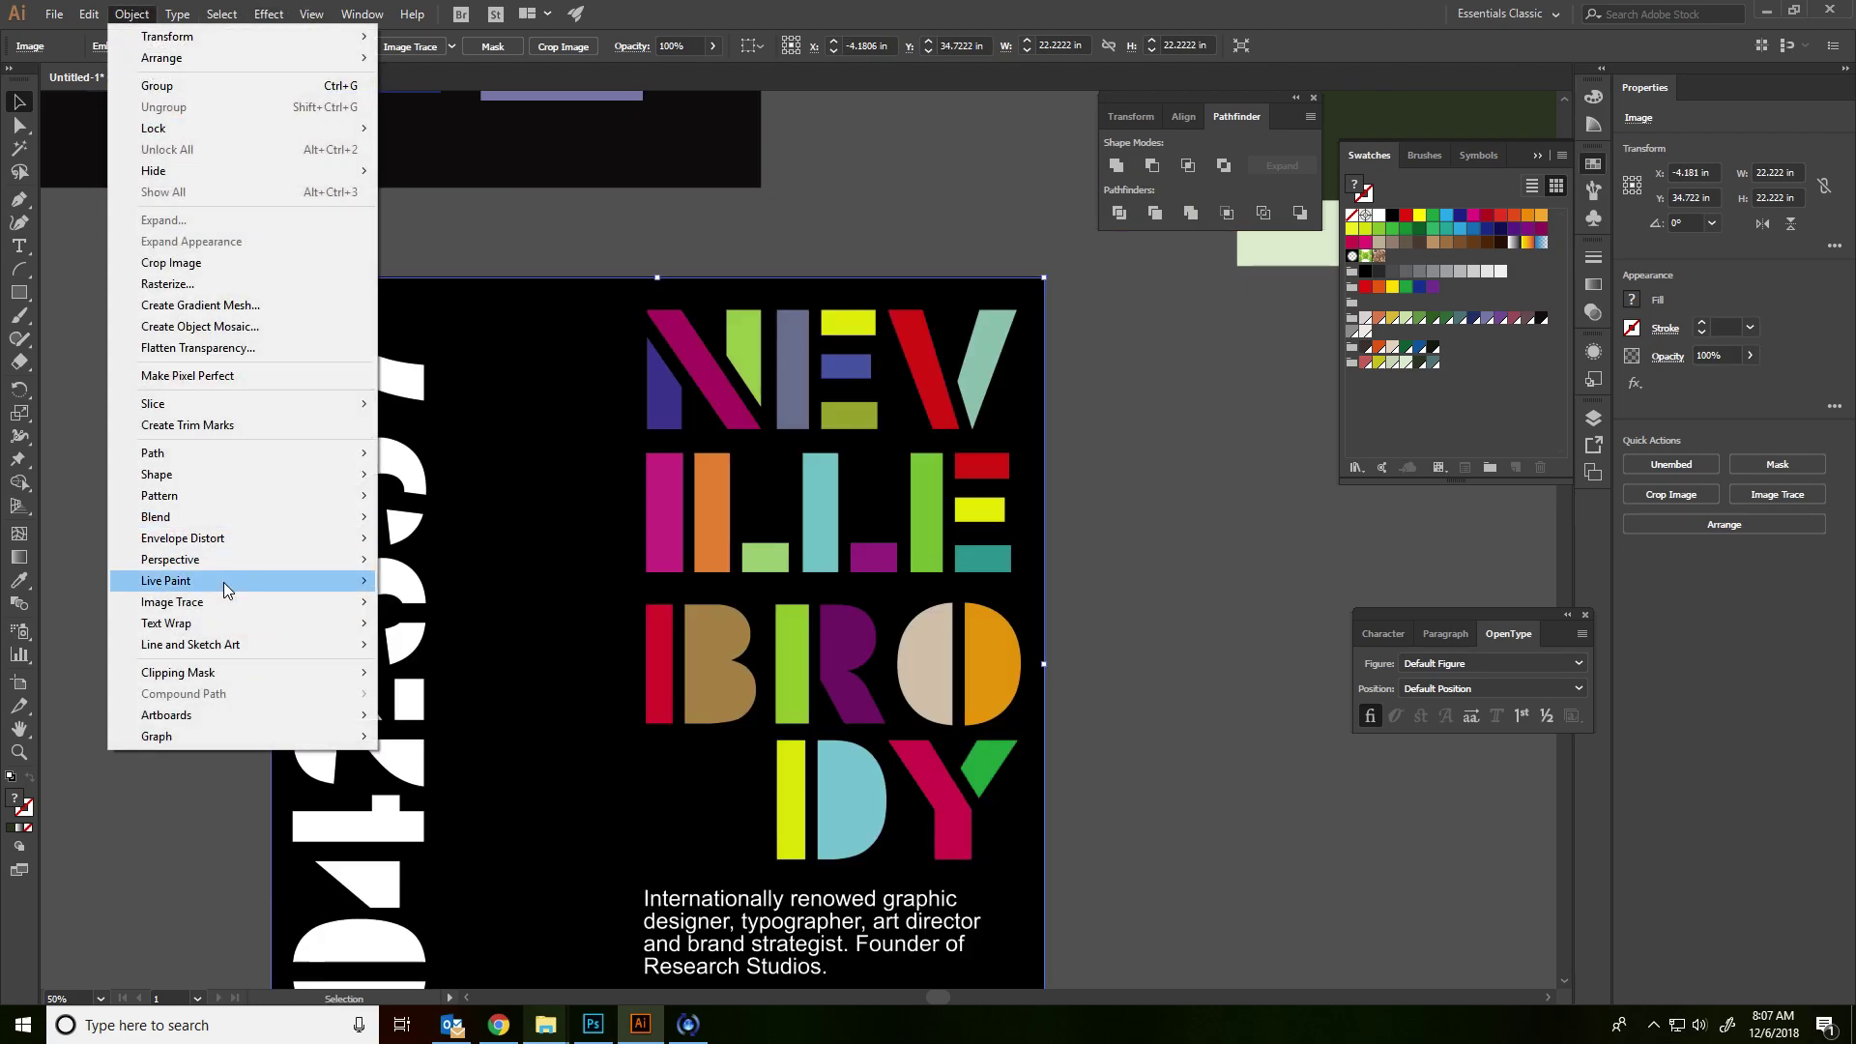
mouse_move(263, 609)
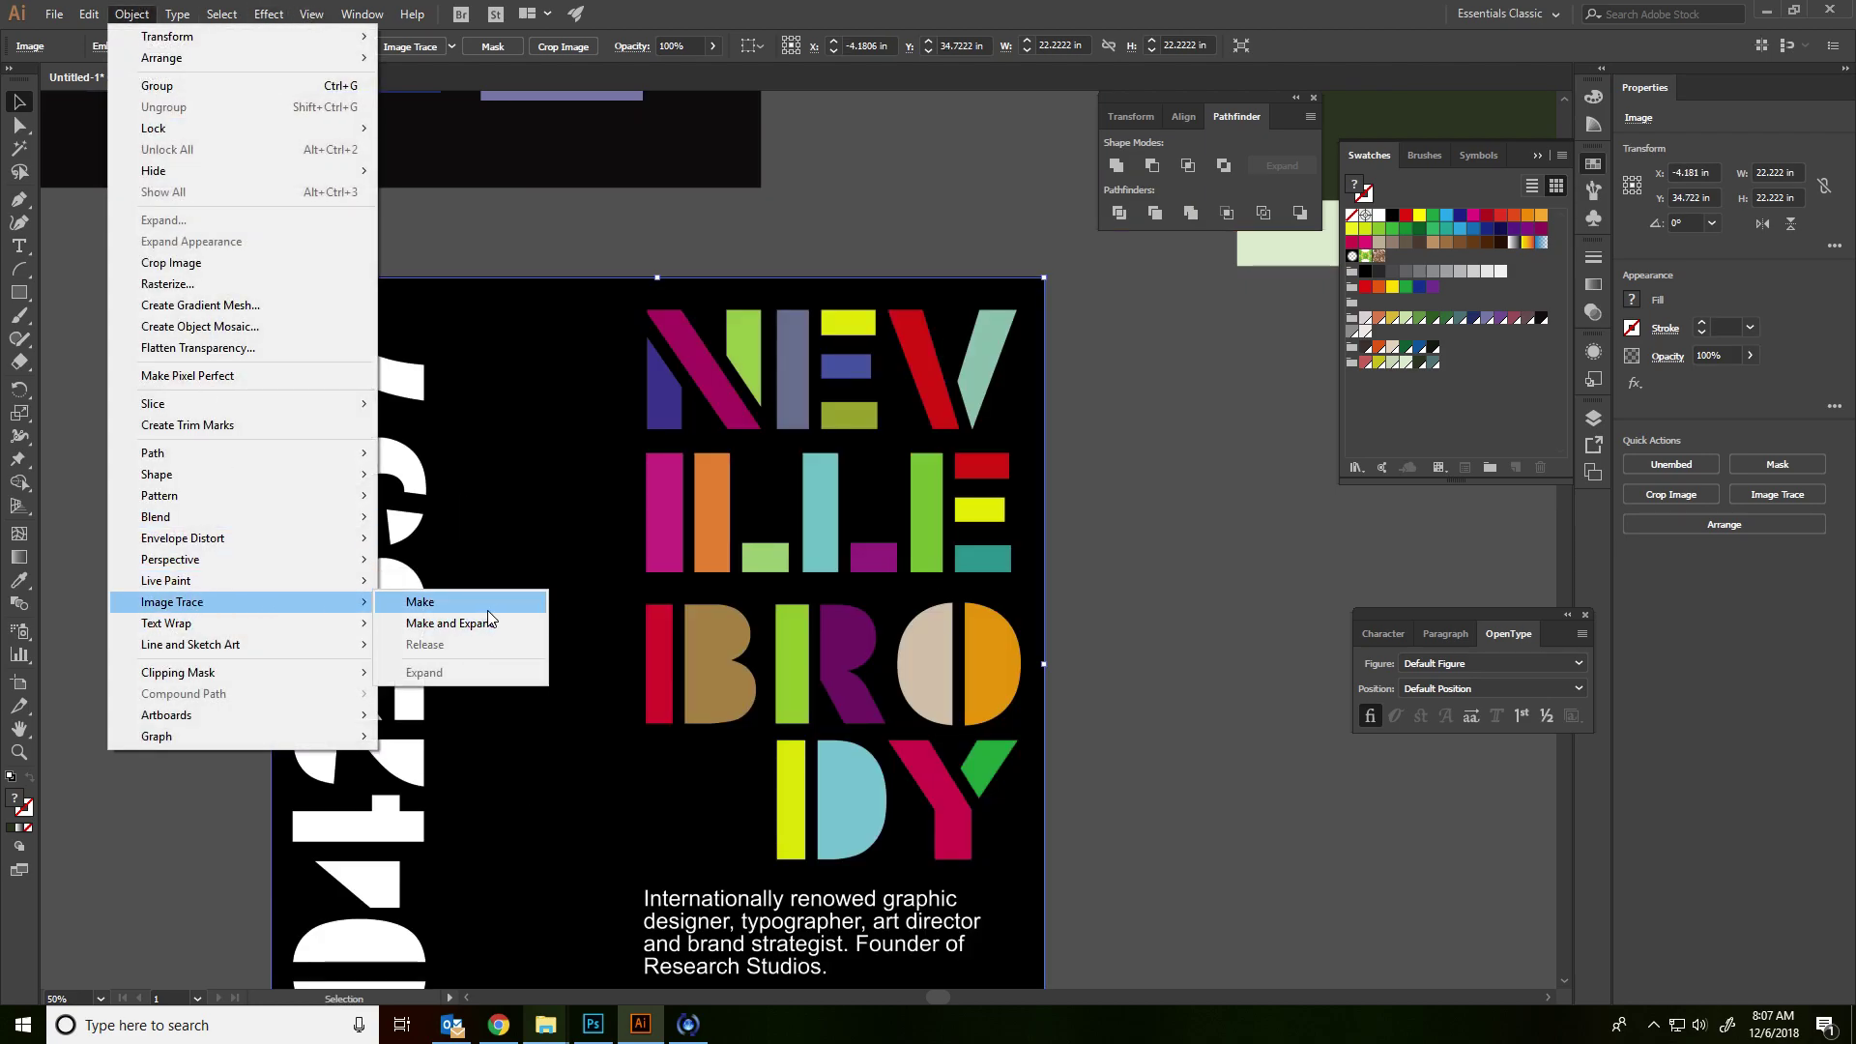
left_click(409, 603)
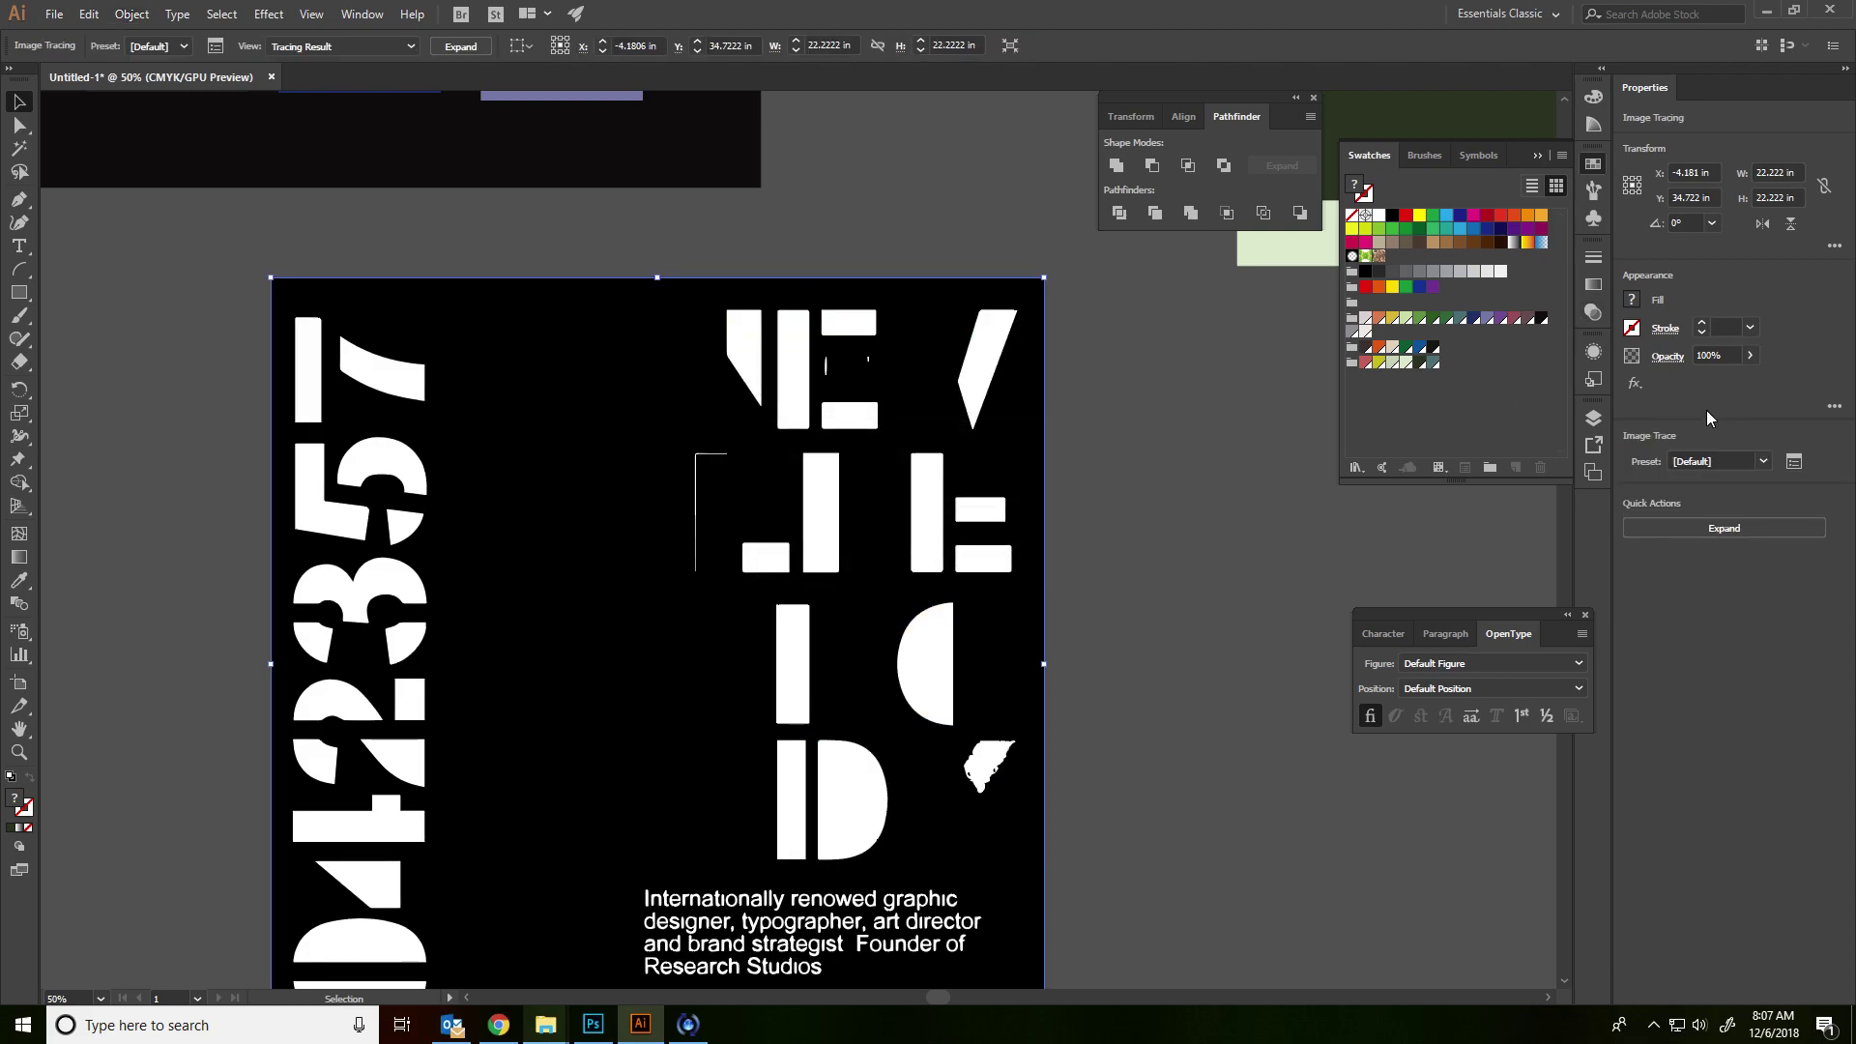
left_click(1737, 461)
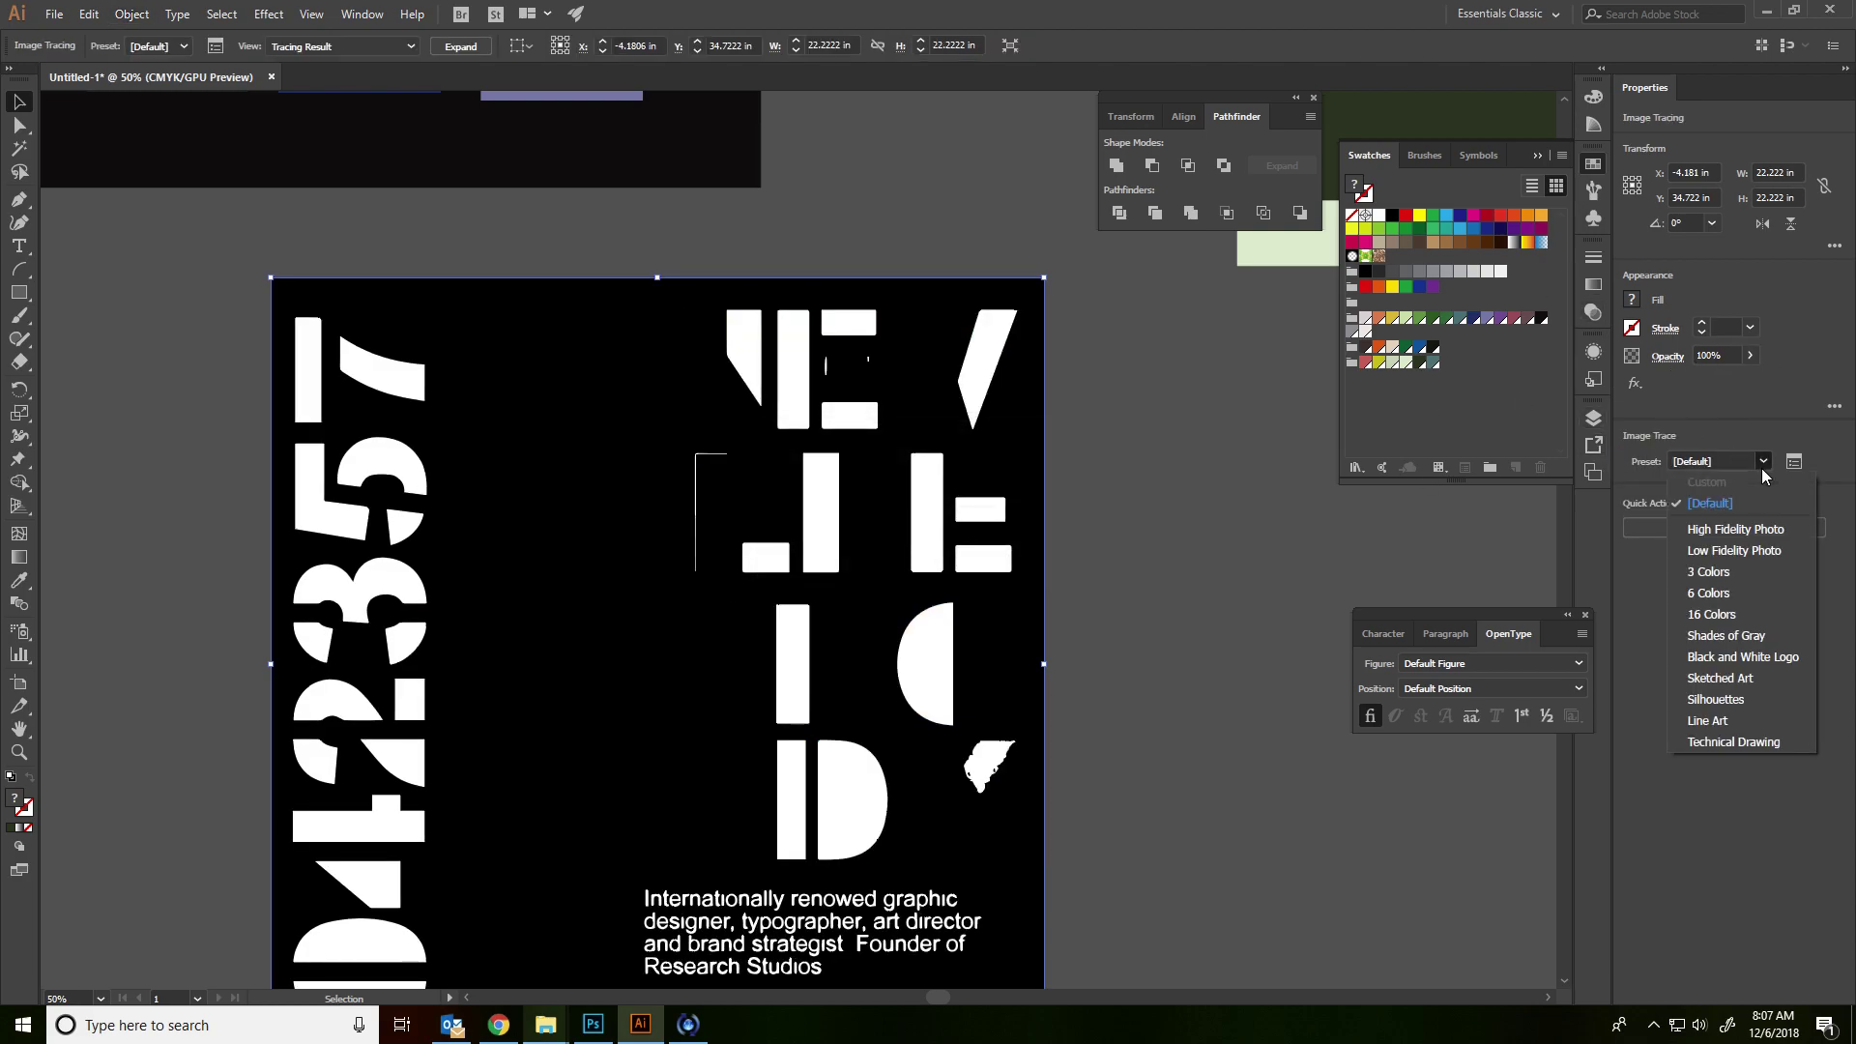
left_click(1735, 622)
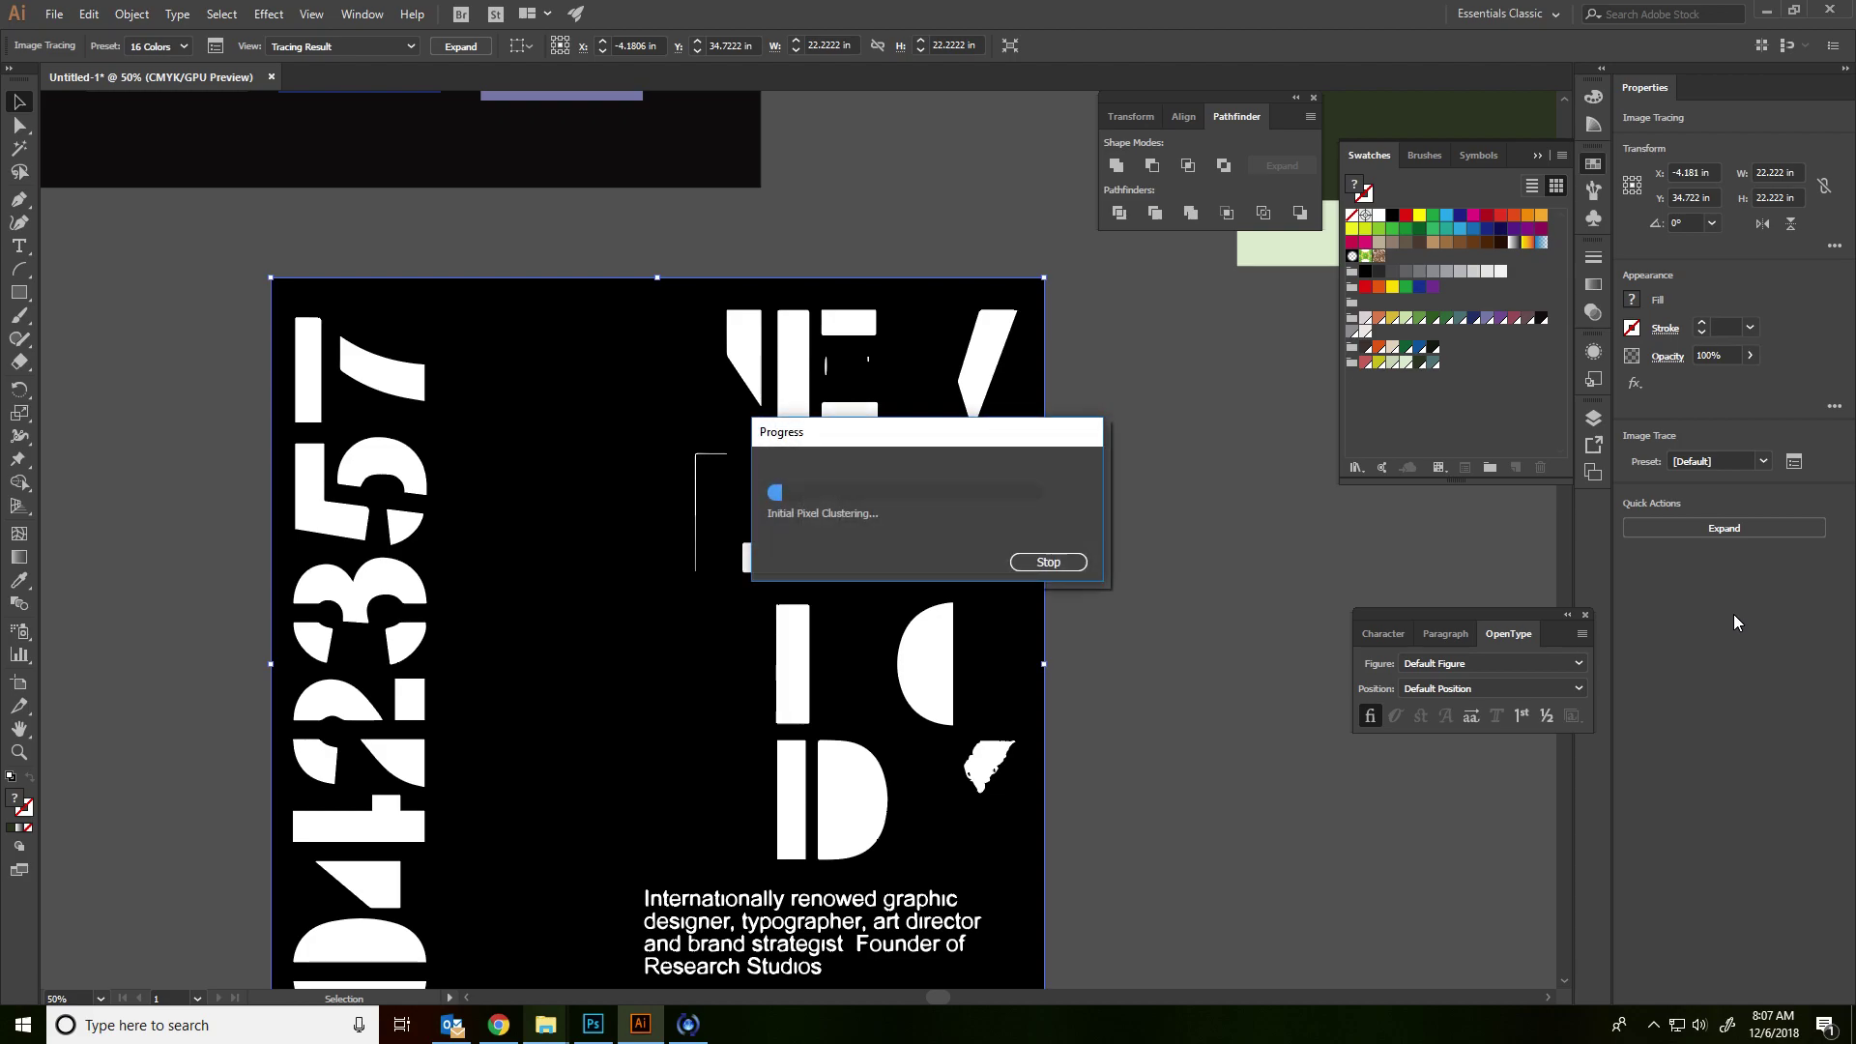
- Confirm the 16 Colors preset is applied and expand the tracing into vector paths
key("alt+Tab")
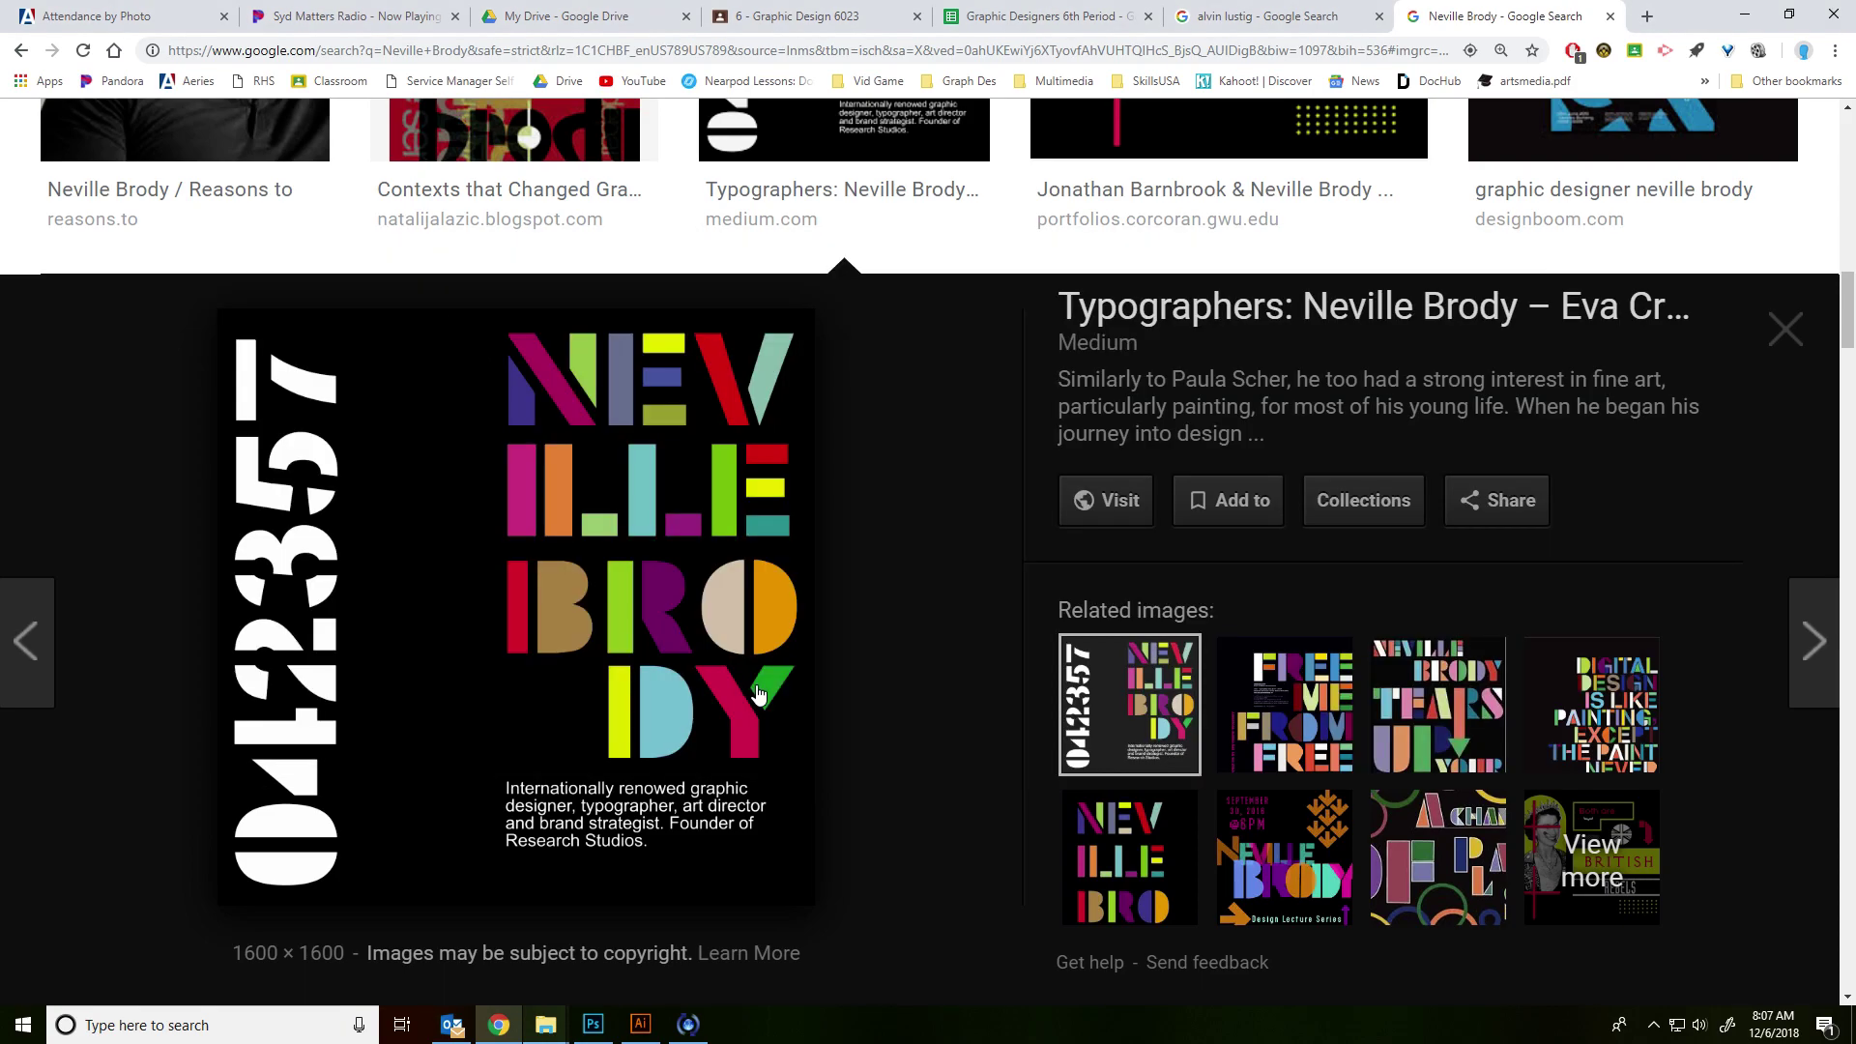
left_click(640, 1033)
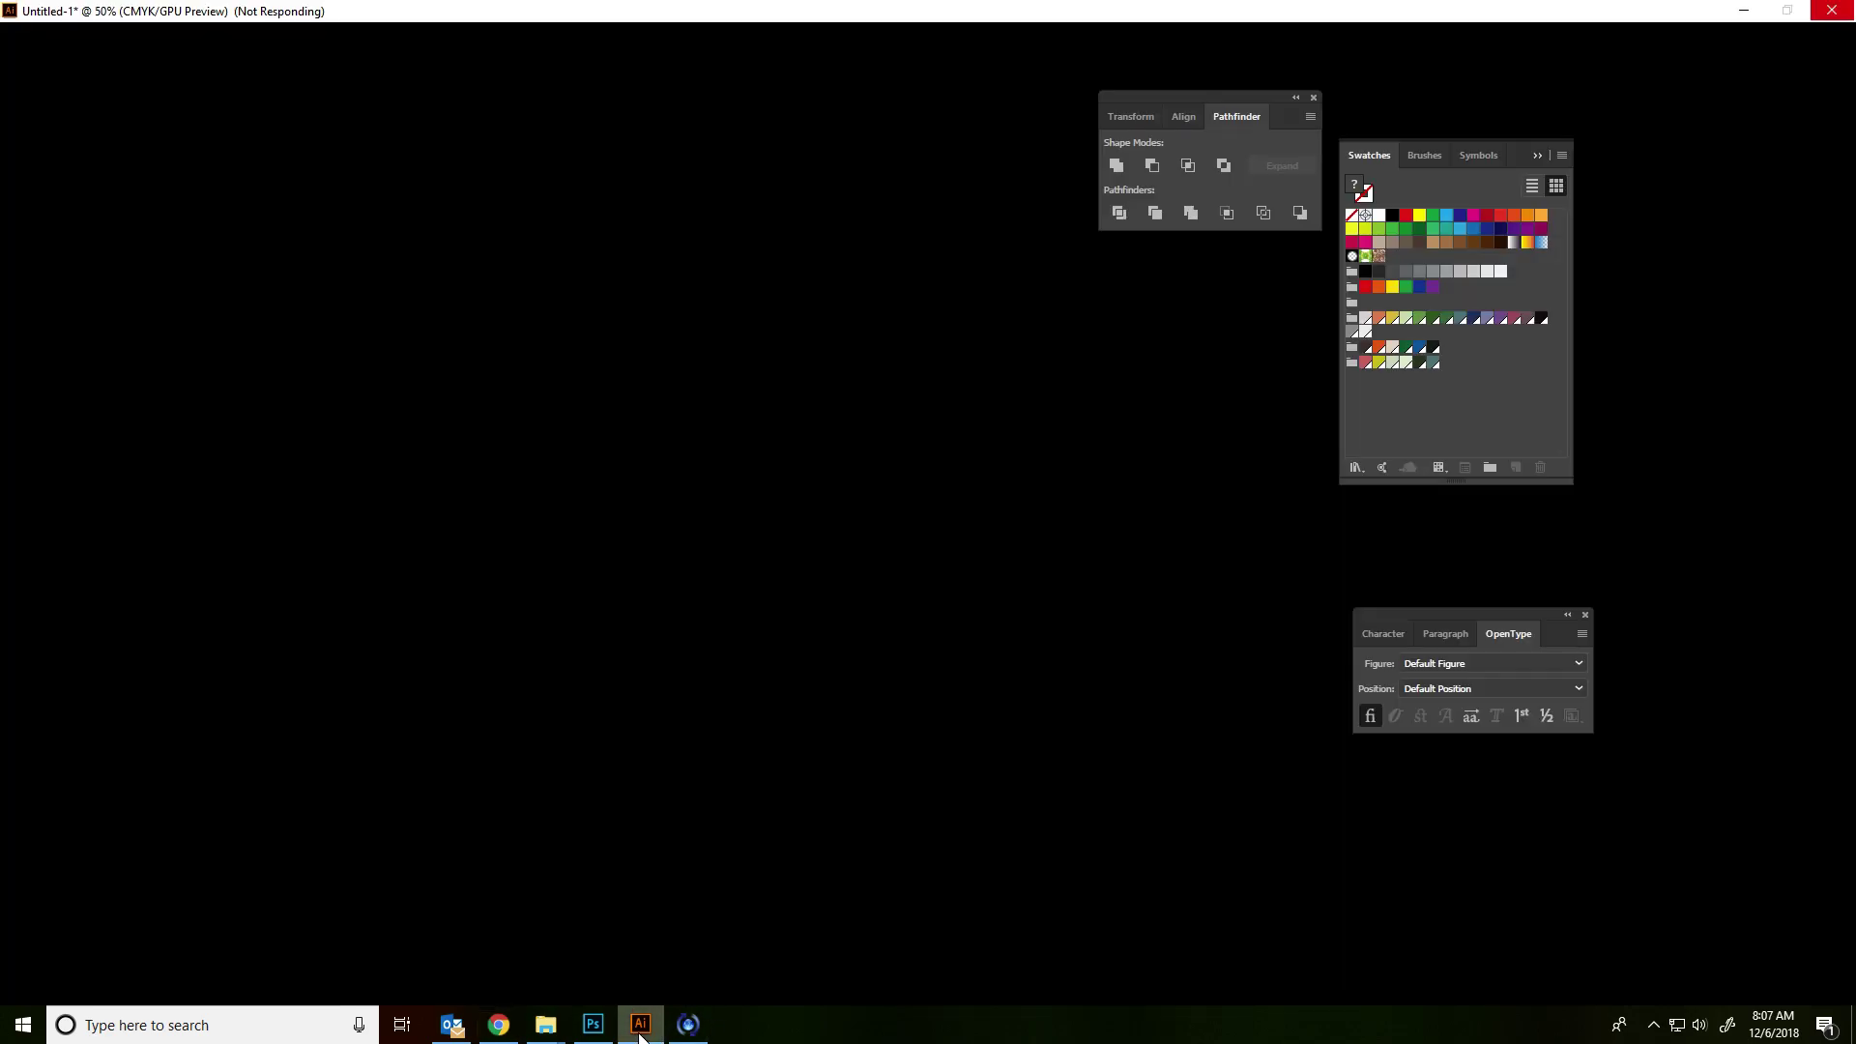
left_click(640, 1033)
left_click(640, 1033)
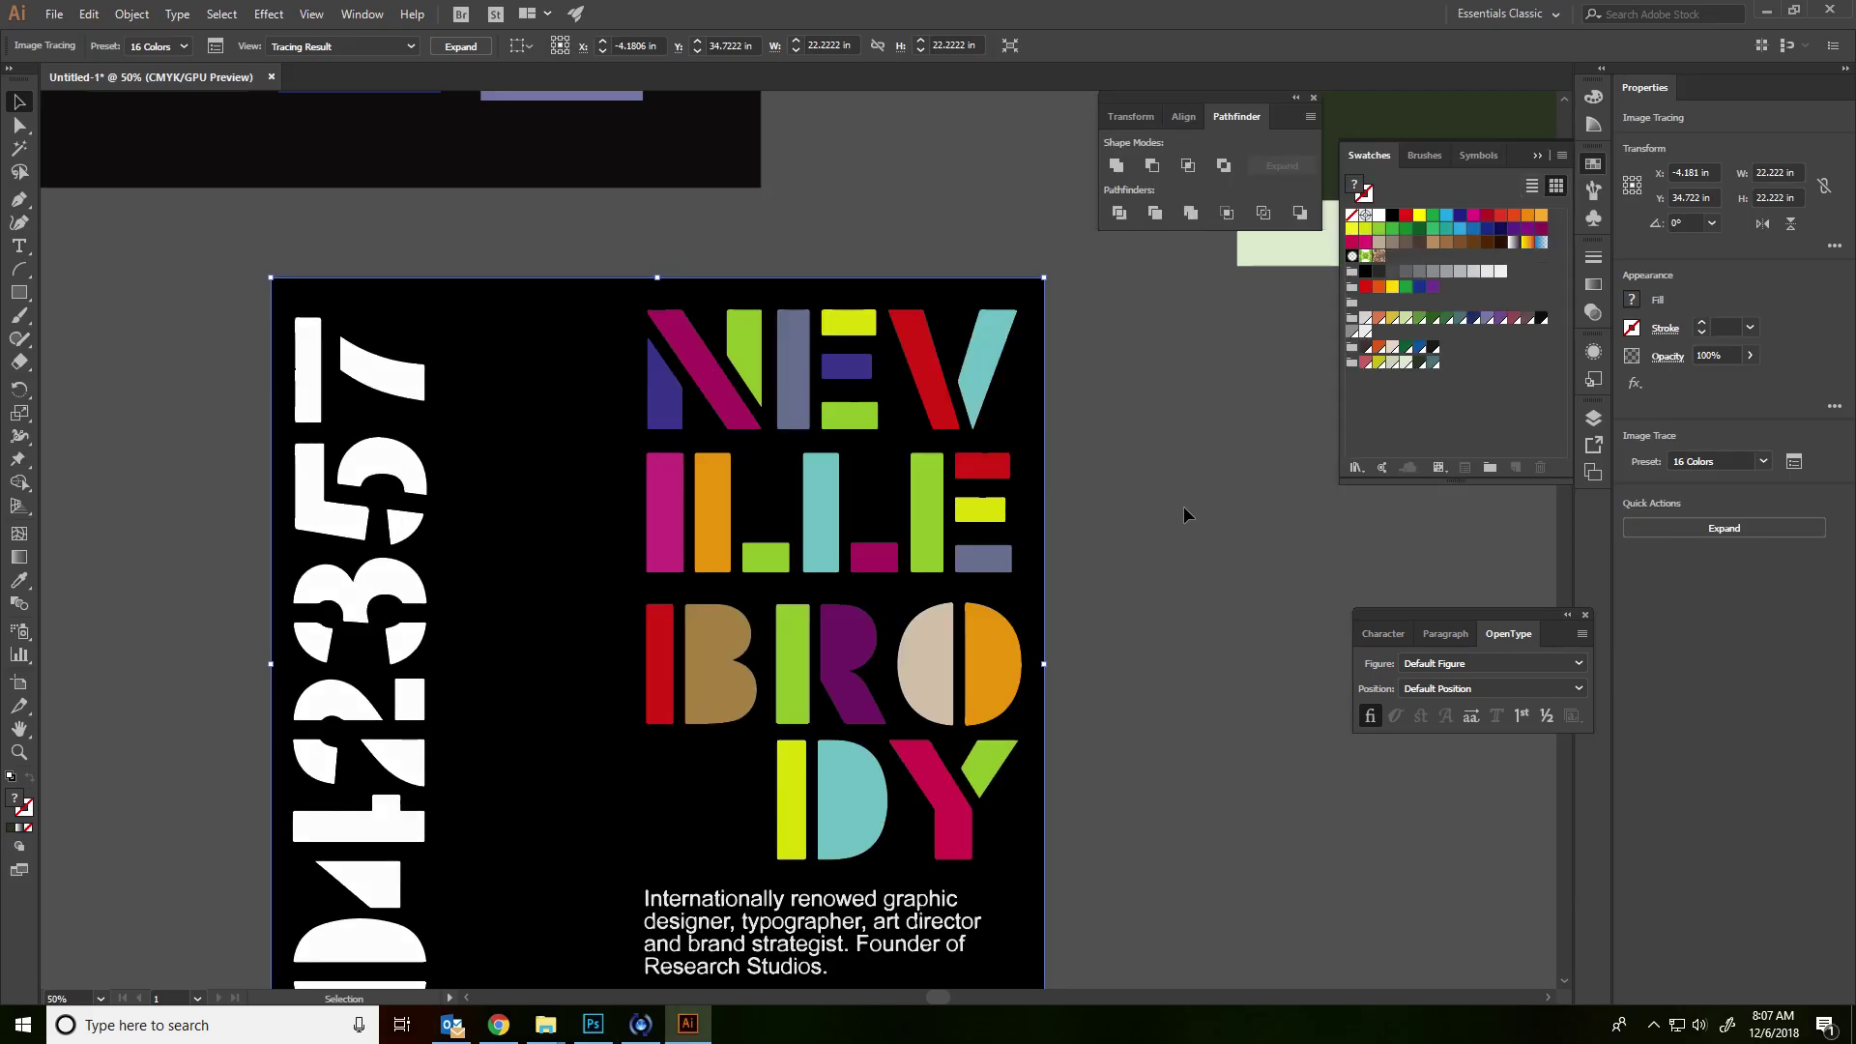
left_click(1764, 462)
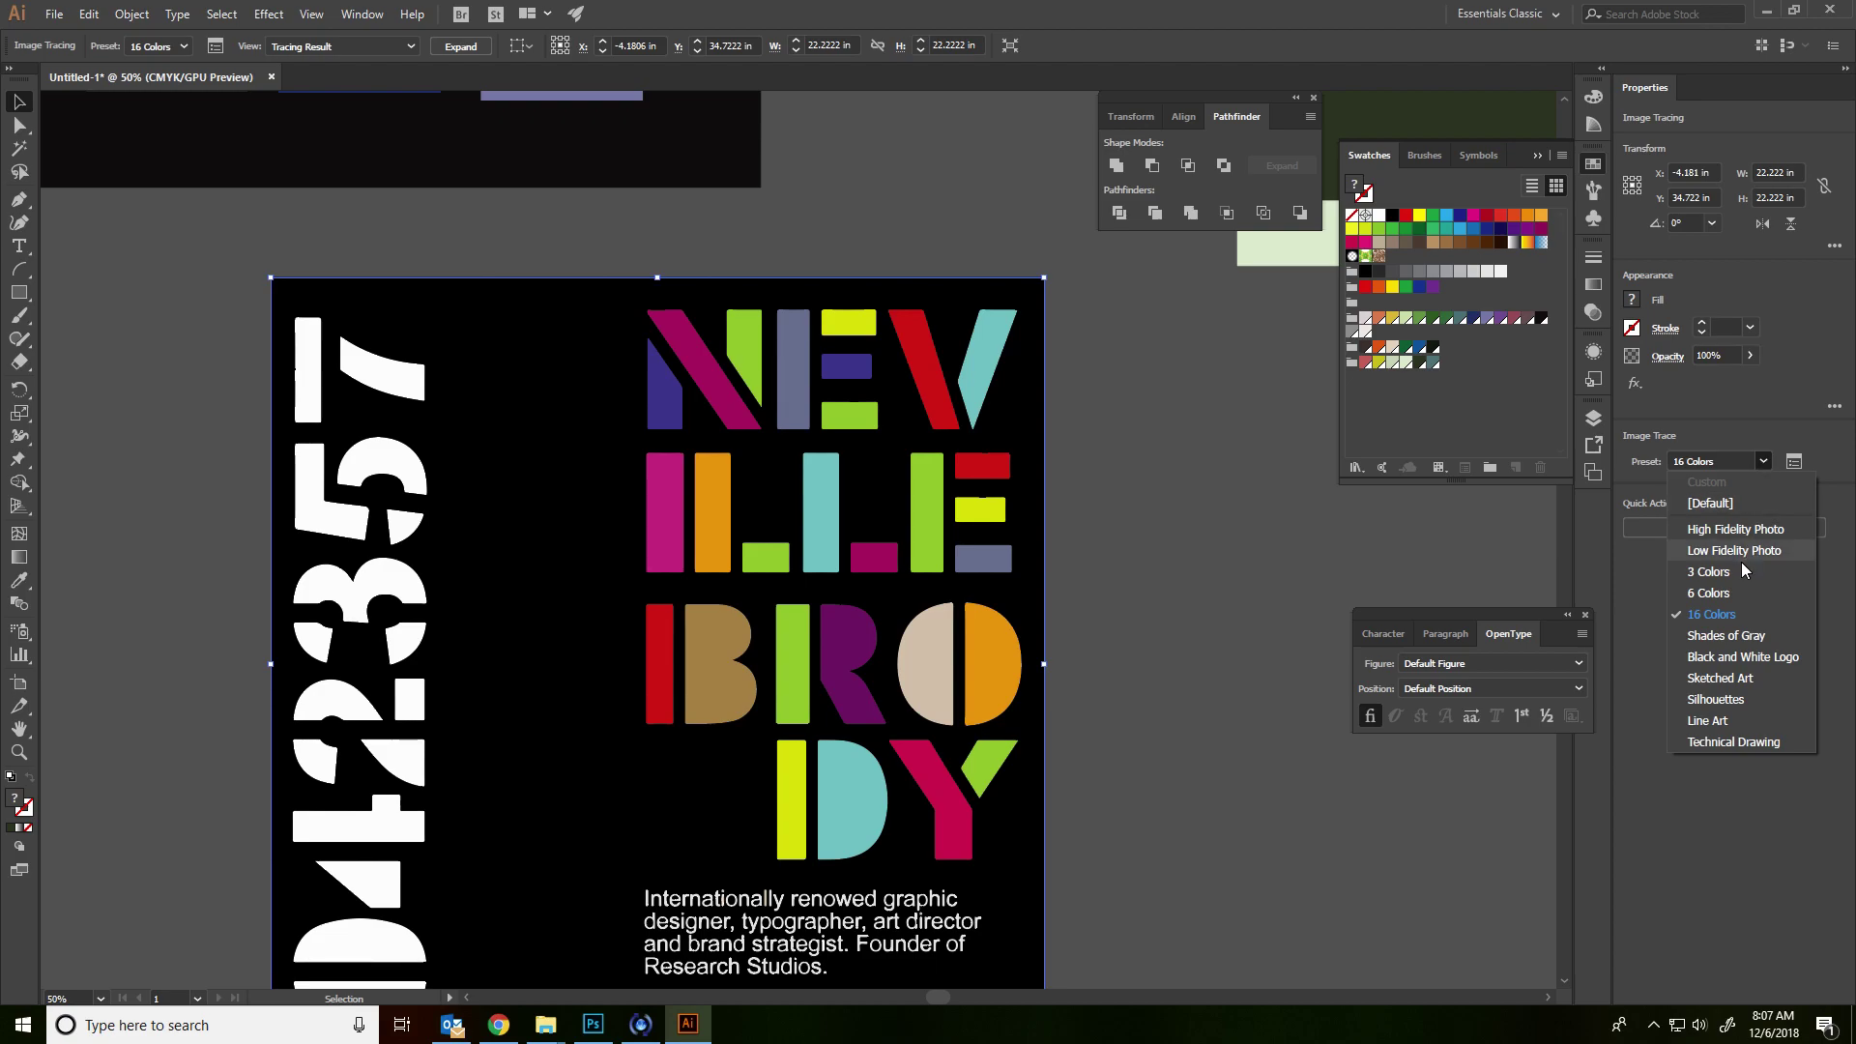
left_click(1779, 402)
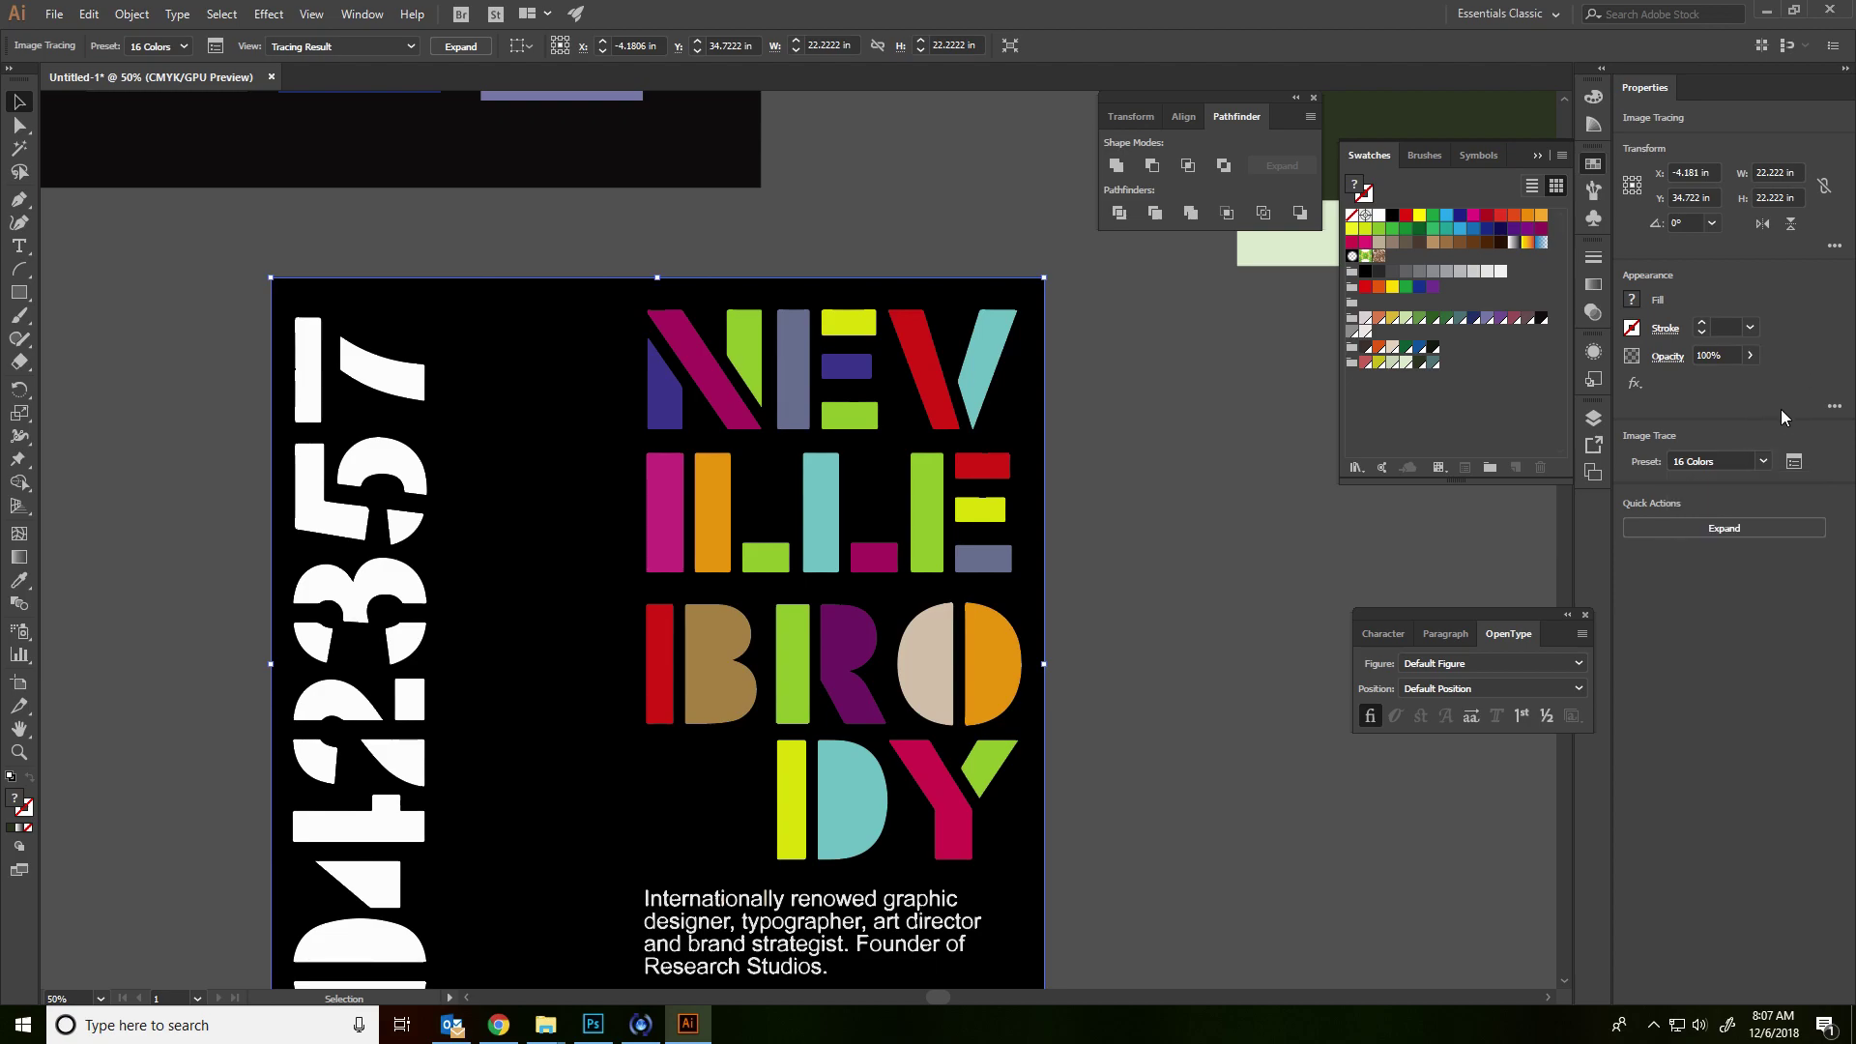
left_click(1723, 532)
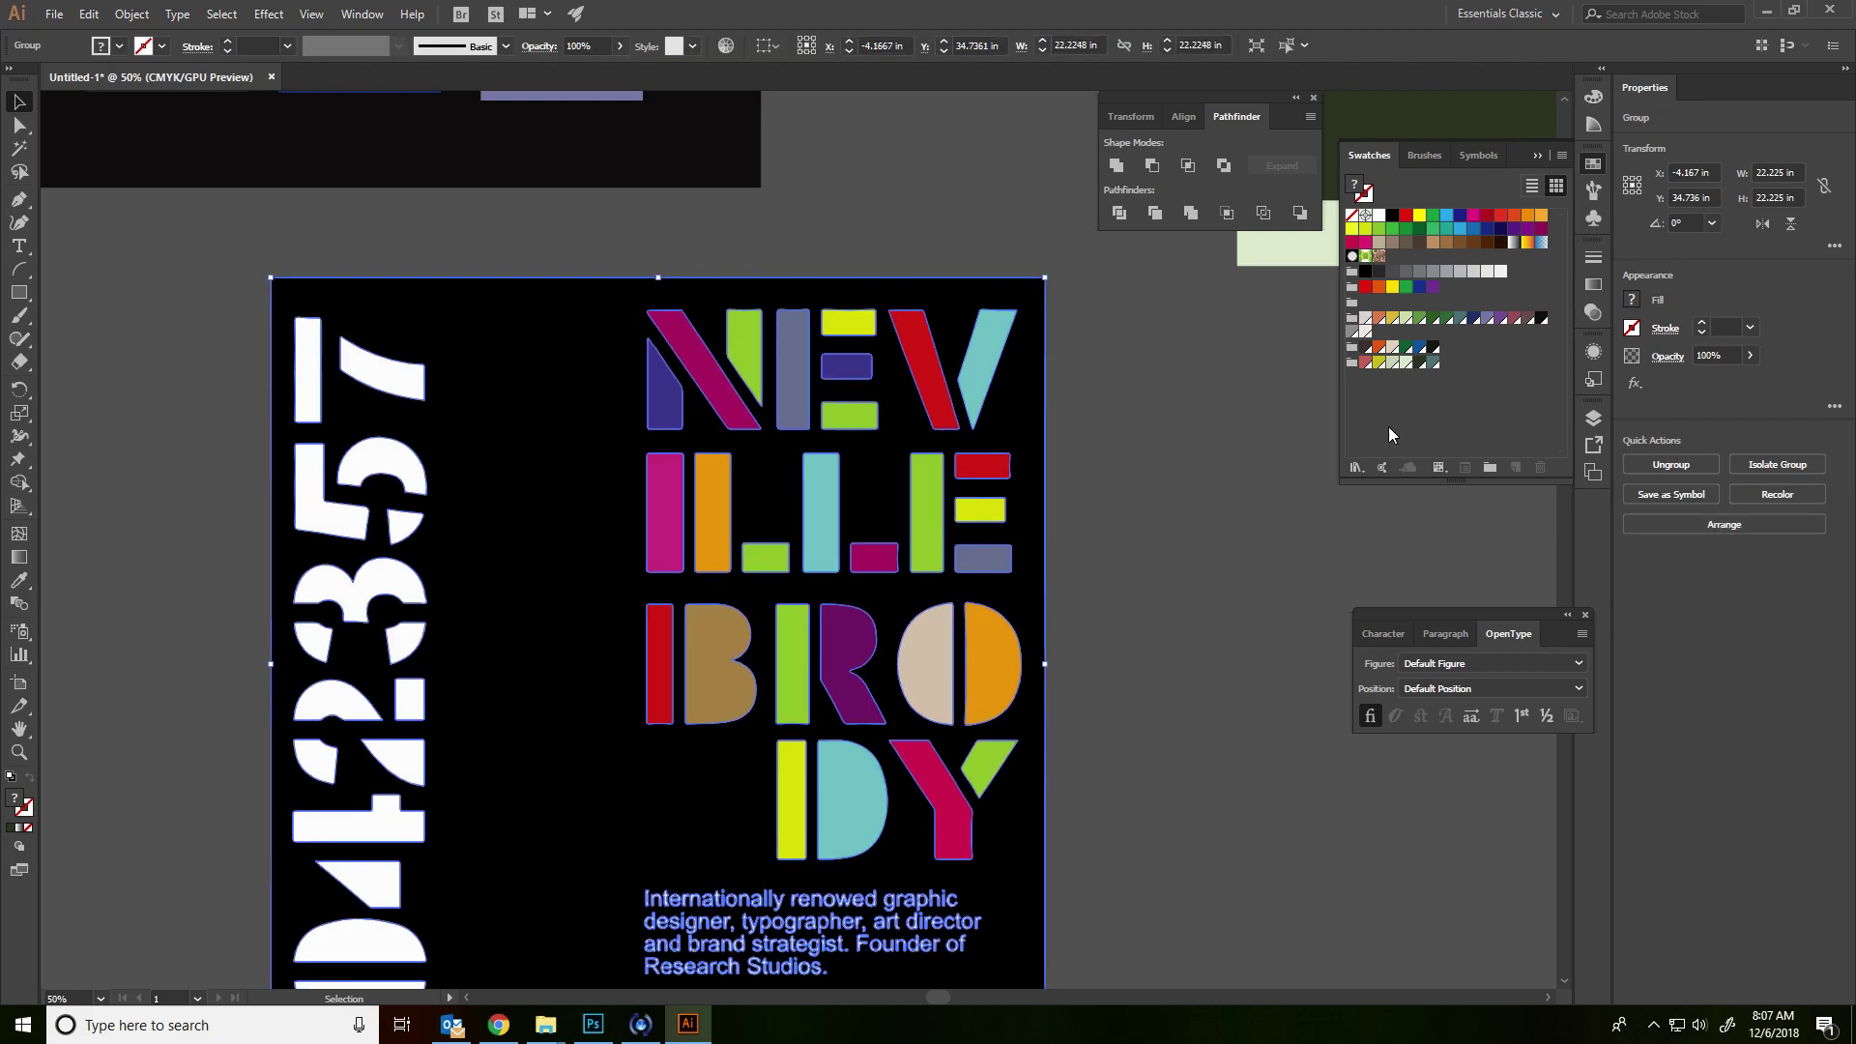
- Save the traced Brody poster's colours as a new colour group named Neville
left_click(1487, 470)
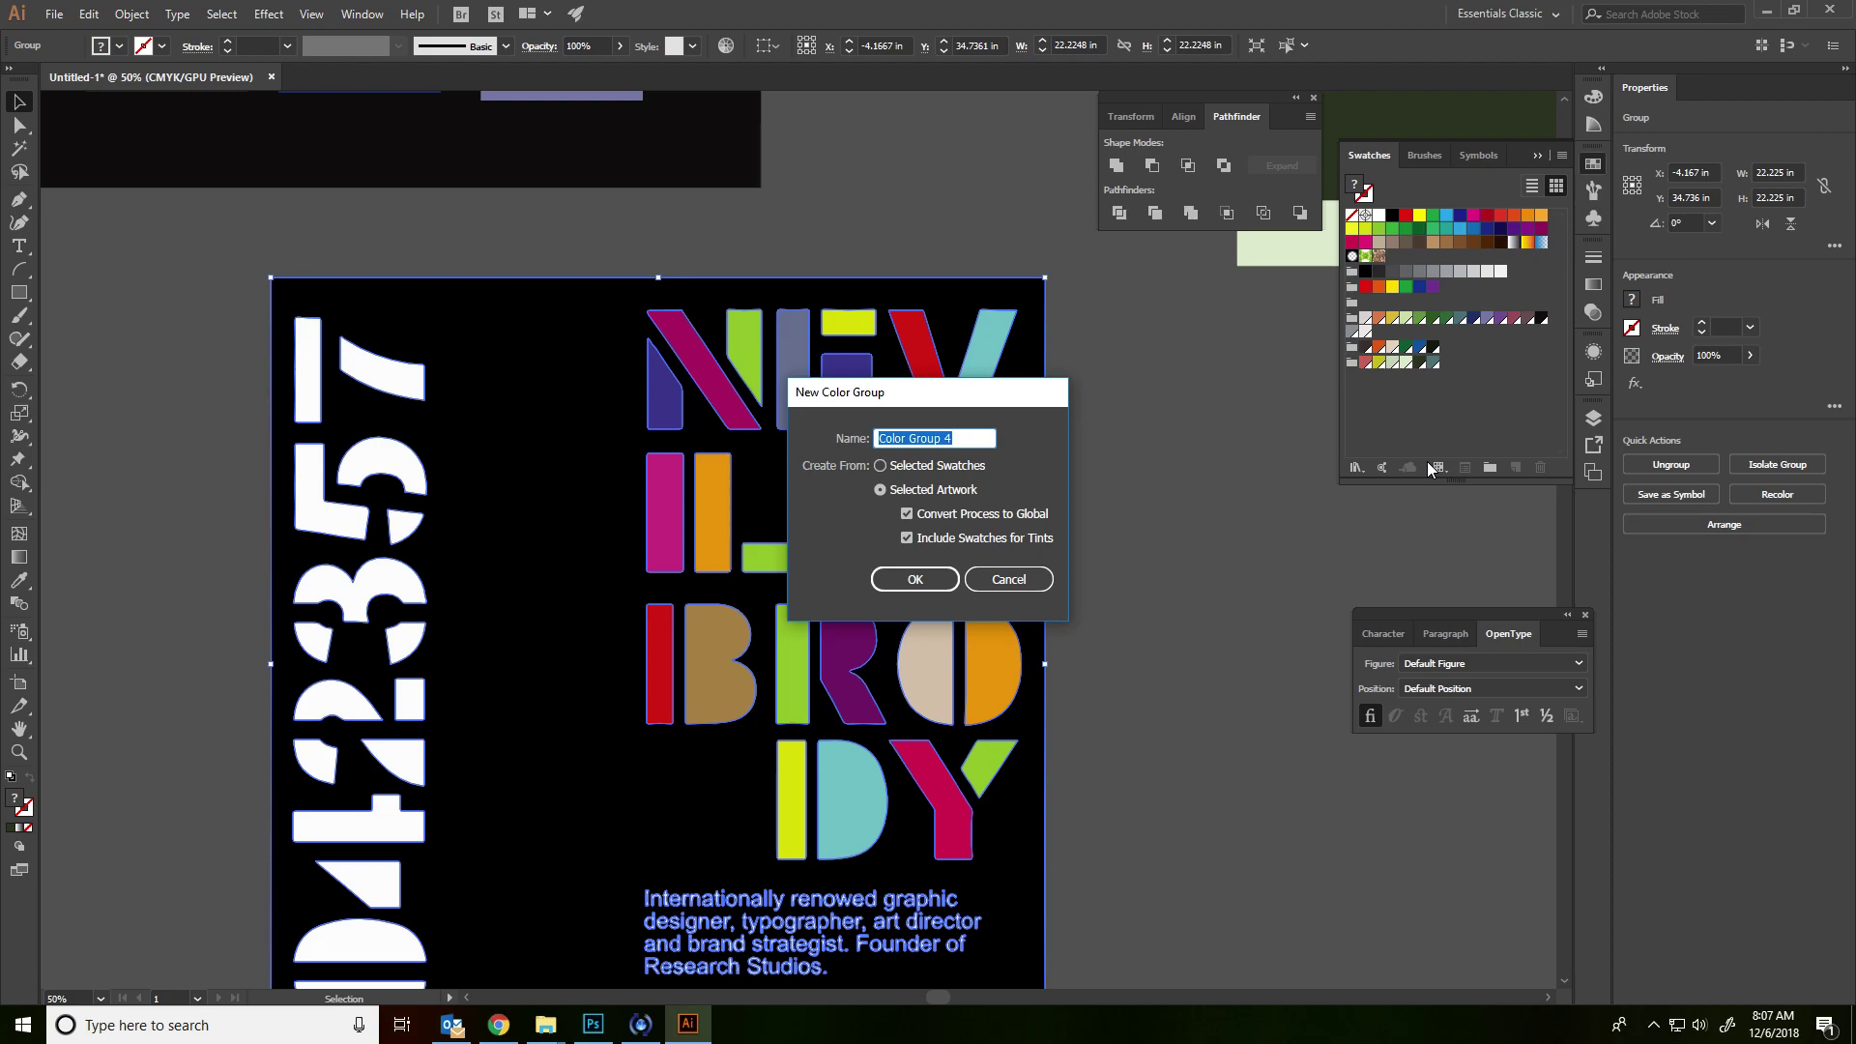
key("alt+Tab")
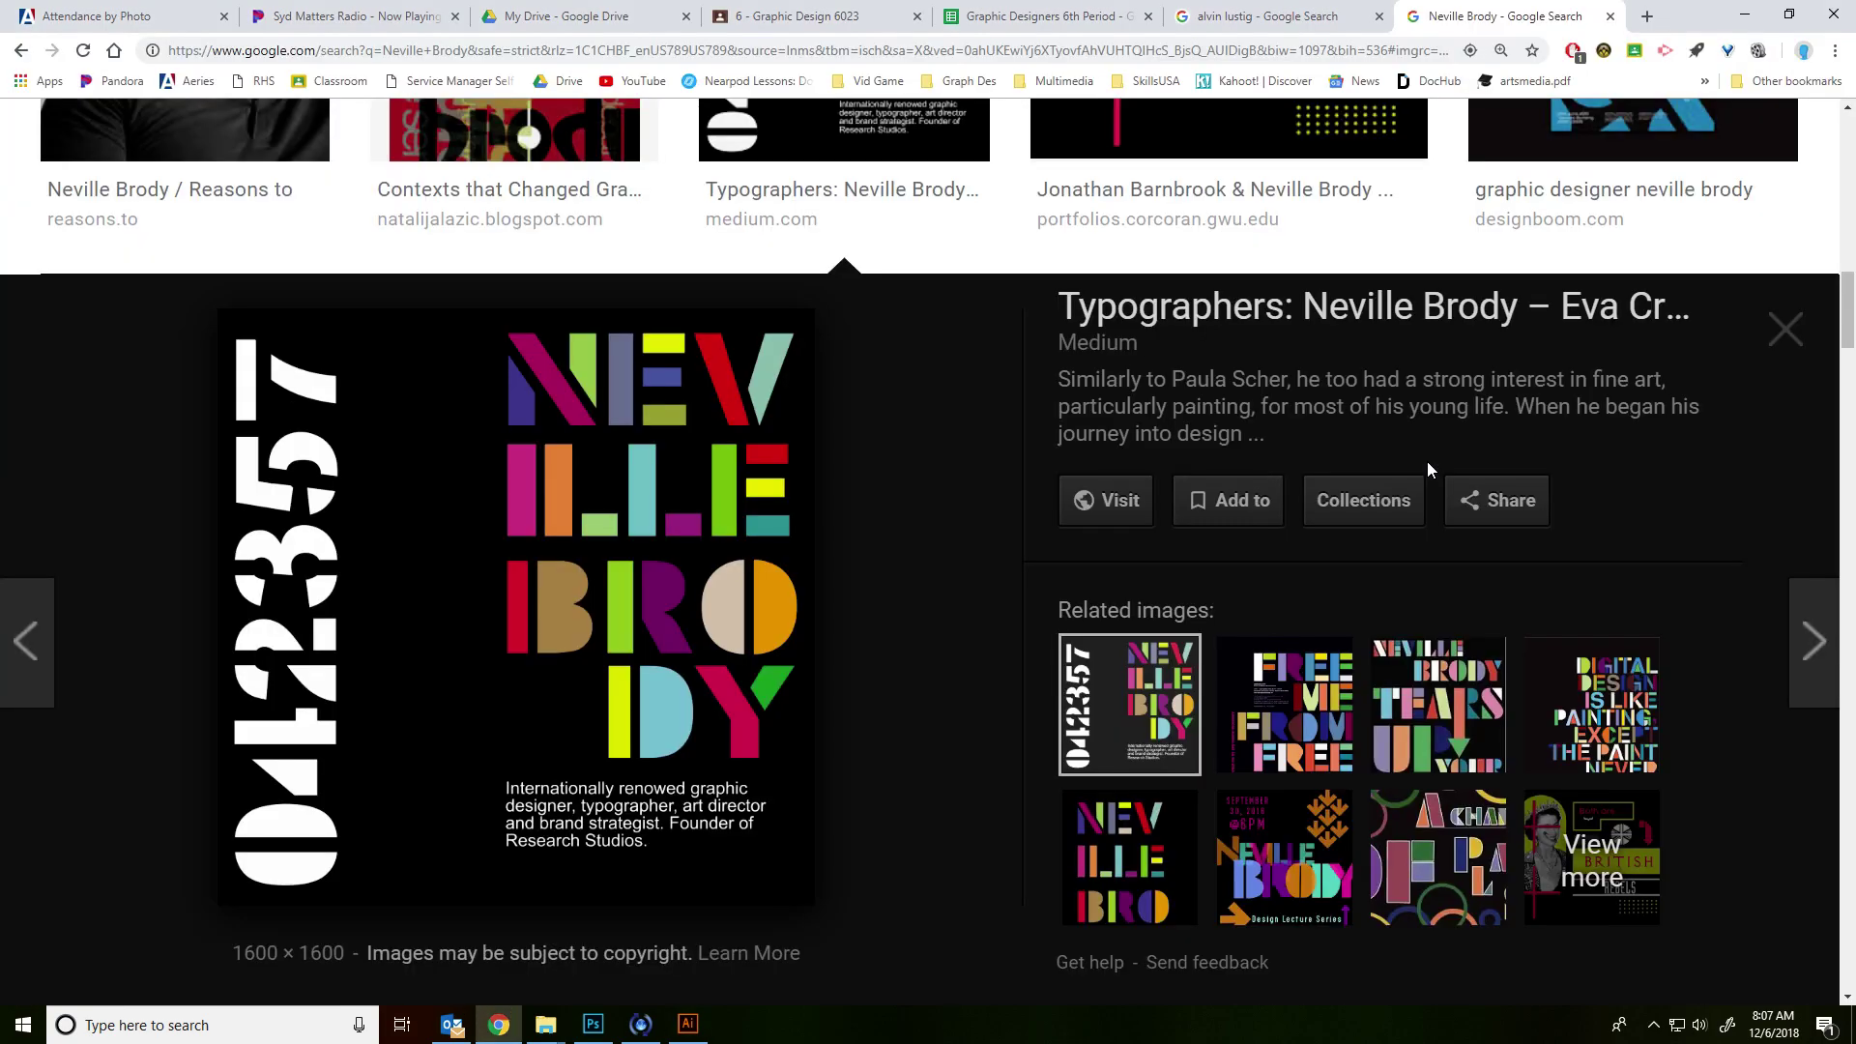
key("alt+Tab")
type("Nev")
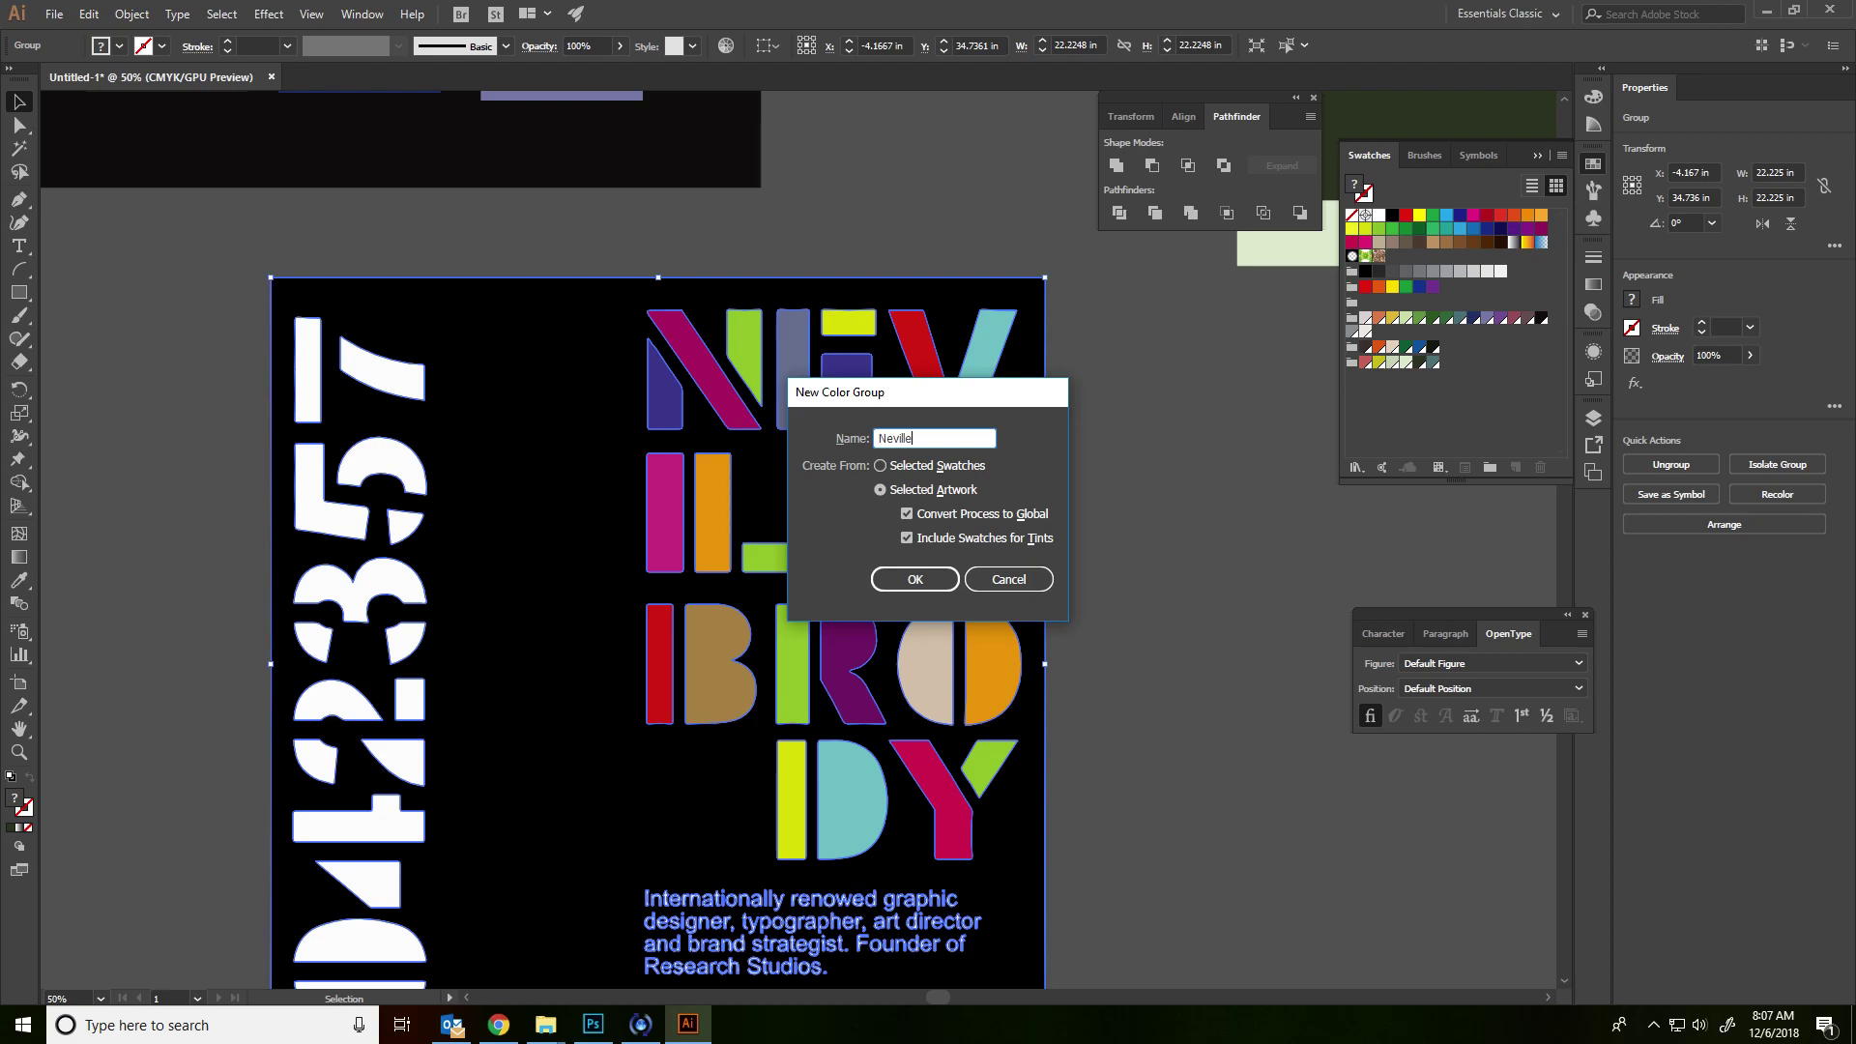
key("Return")
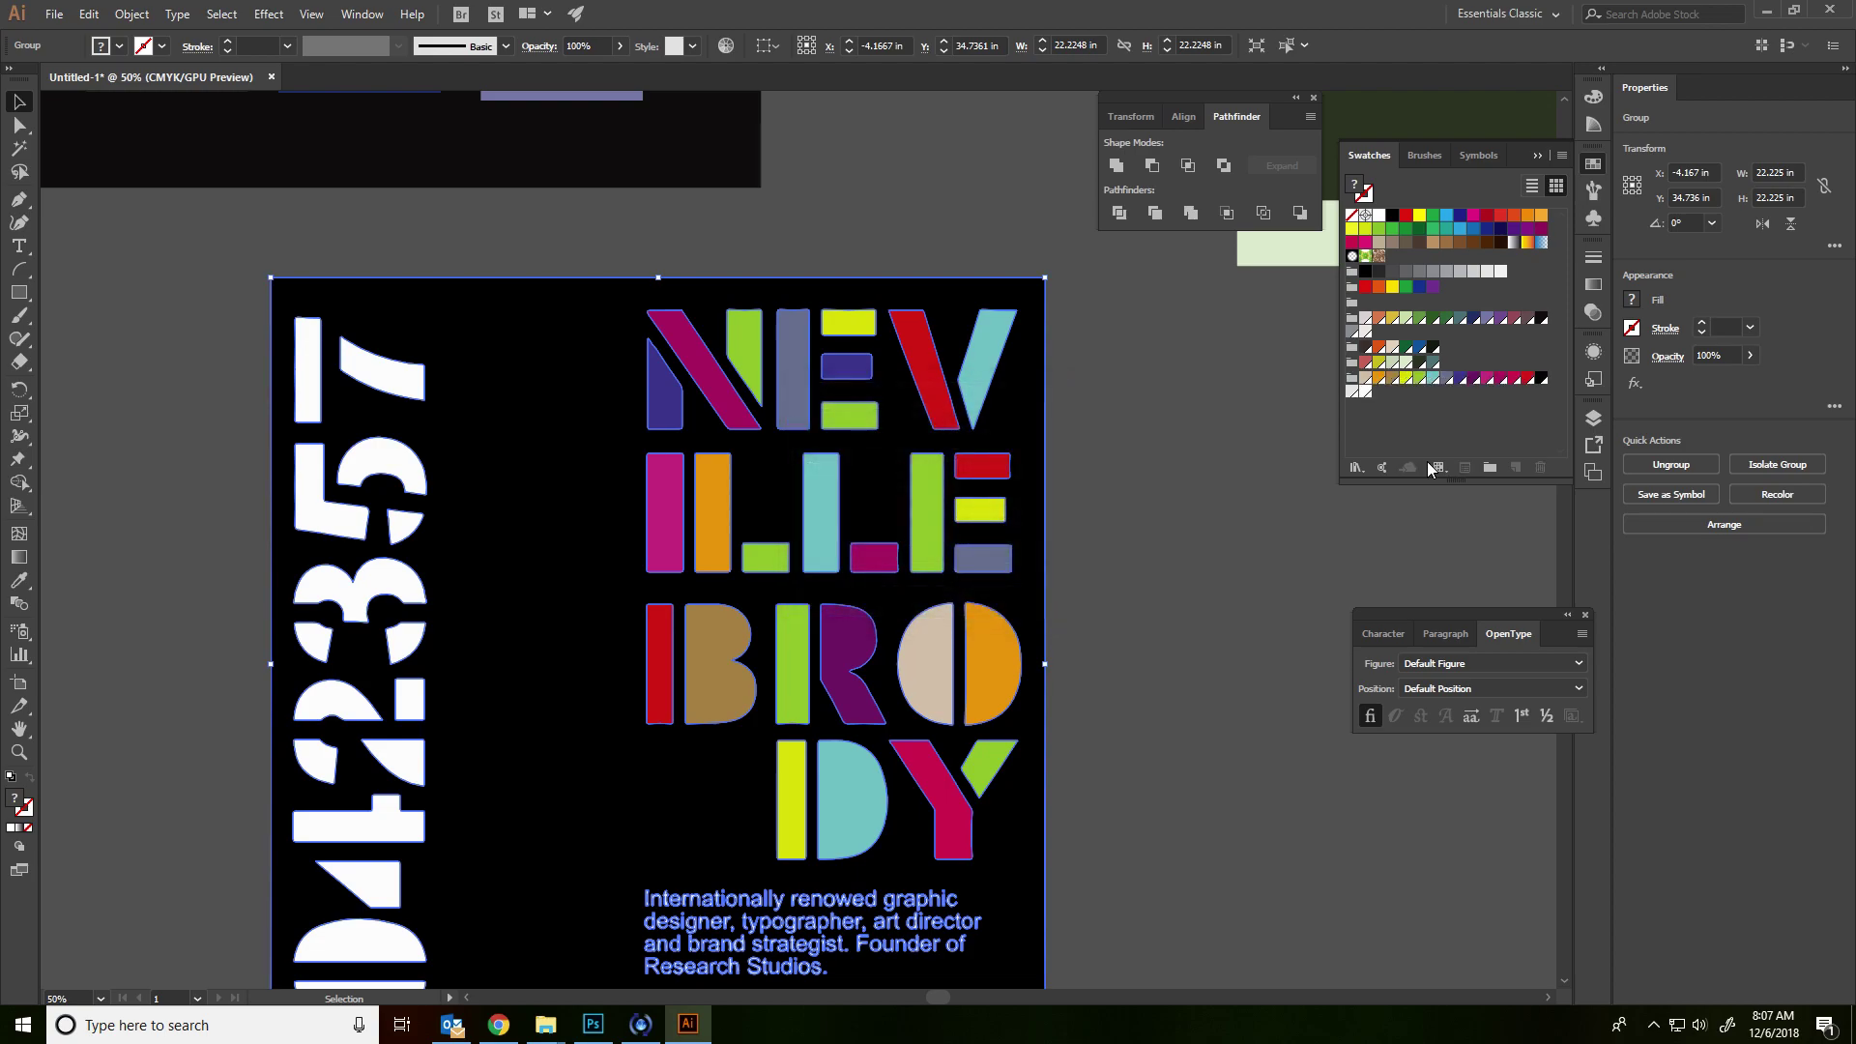
- Preview related Brody posters, including Tears Up Your Plans, then pan back to the traced poster
key("alt+Tab")
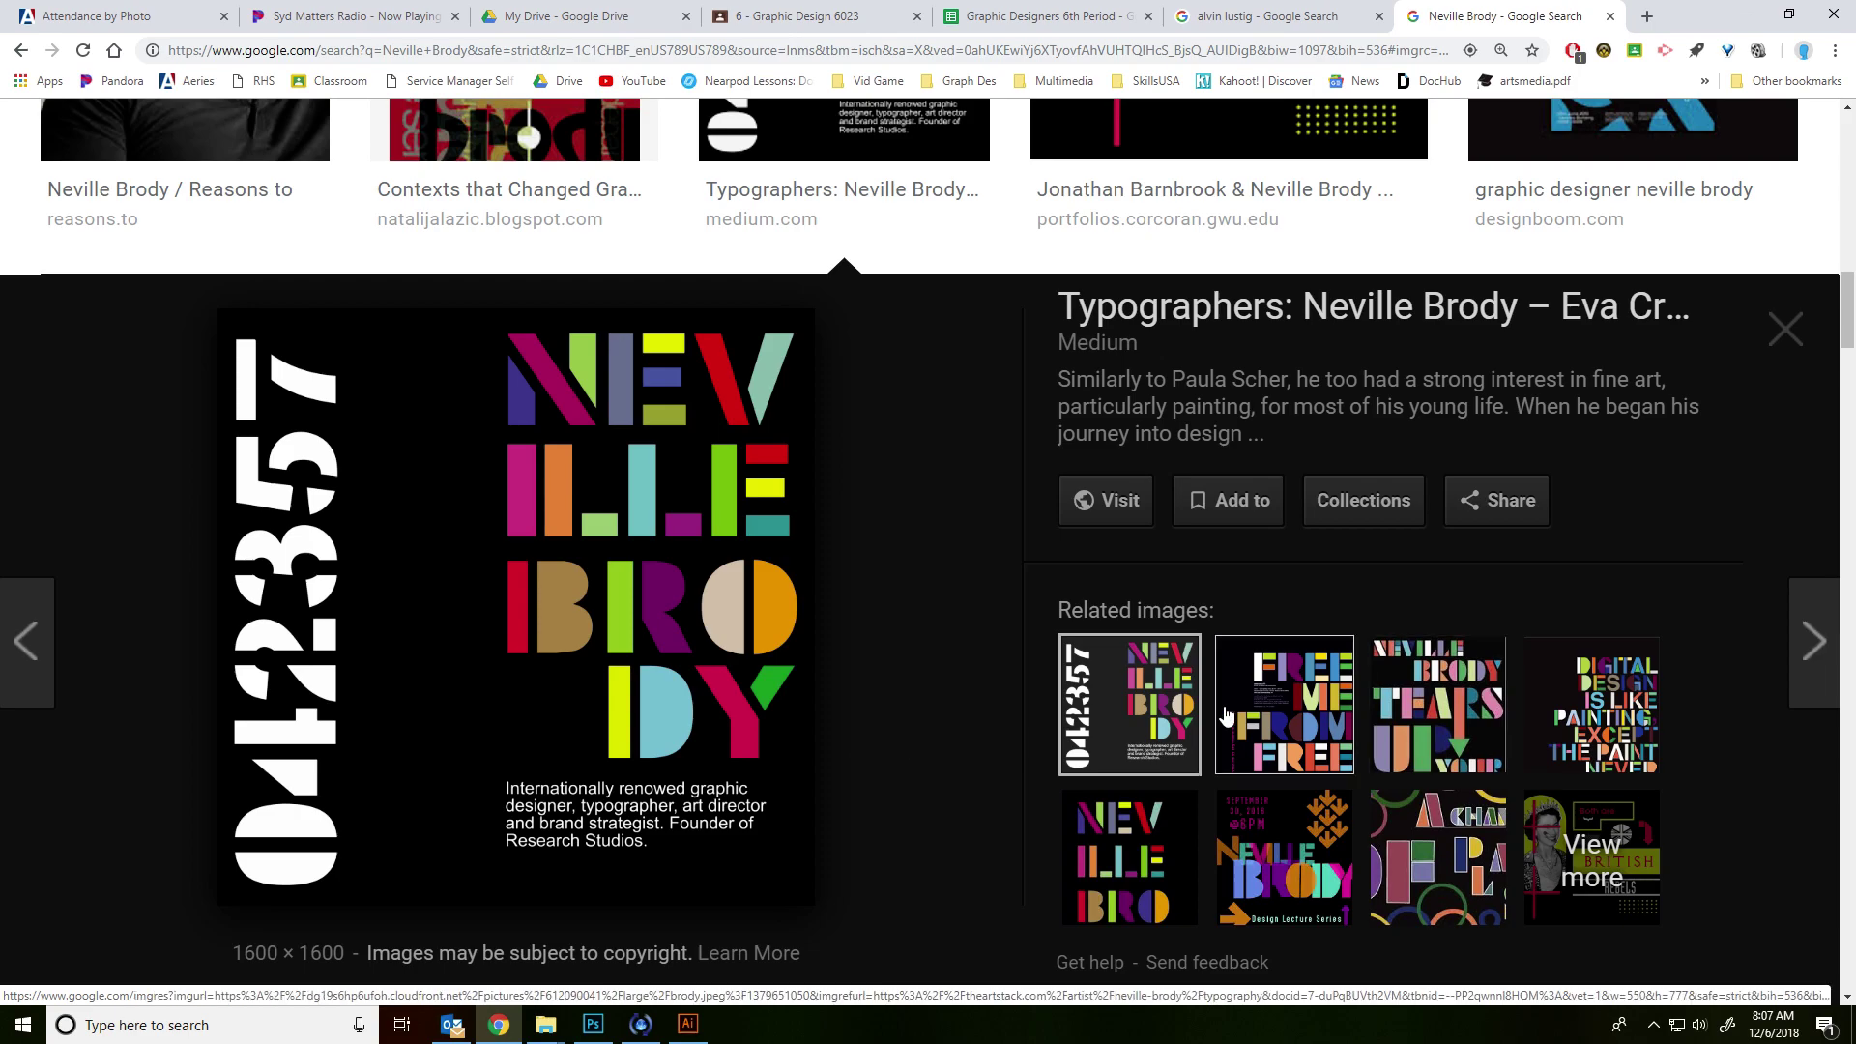
left_click(1320, 735)
left_click(1408, 729)
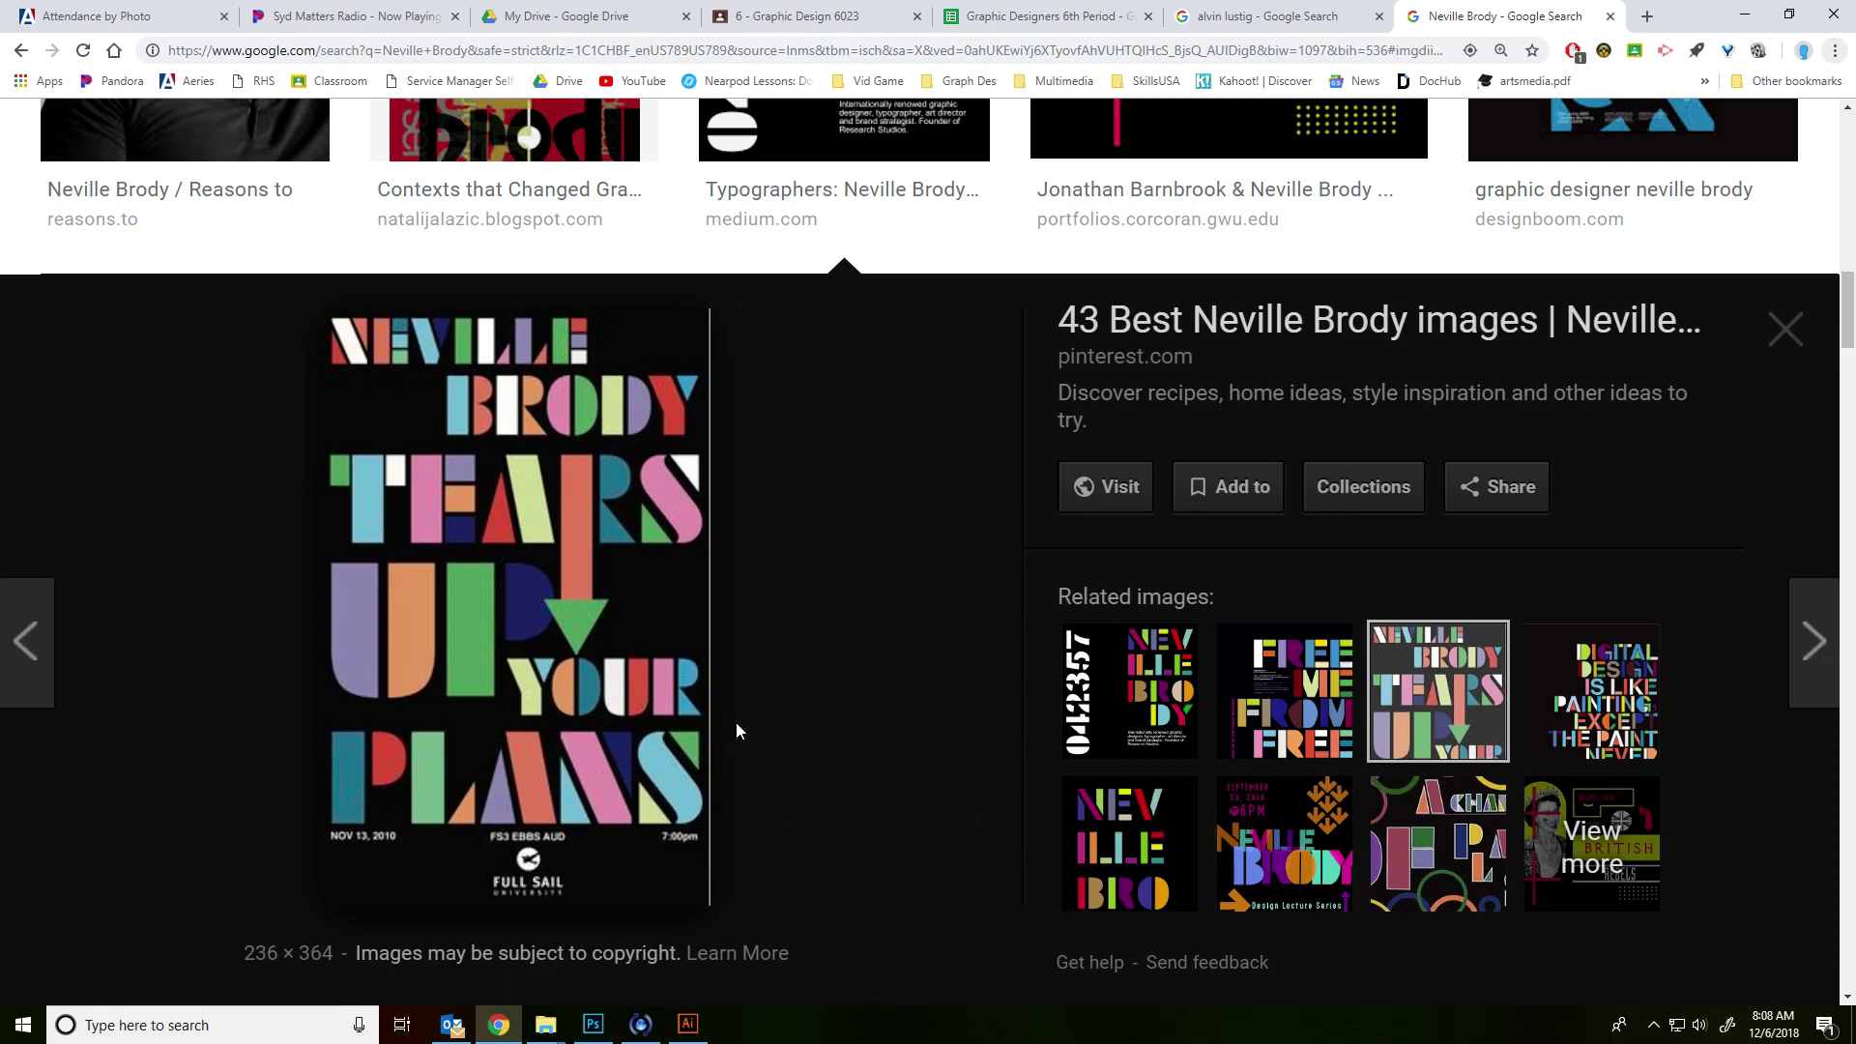
key("alt+Tab")
left_click_drag(1164, 614, 836, 566)
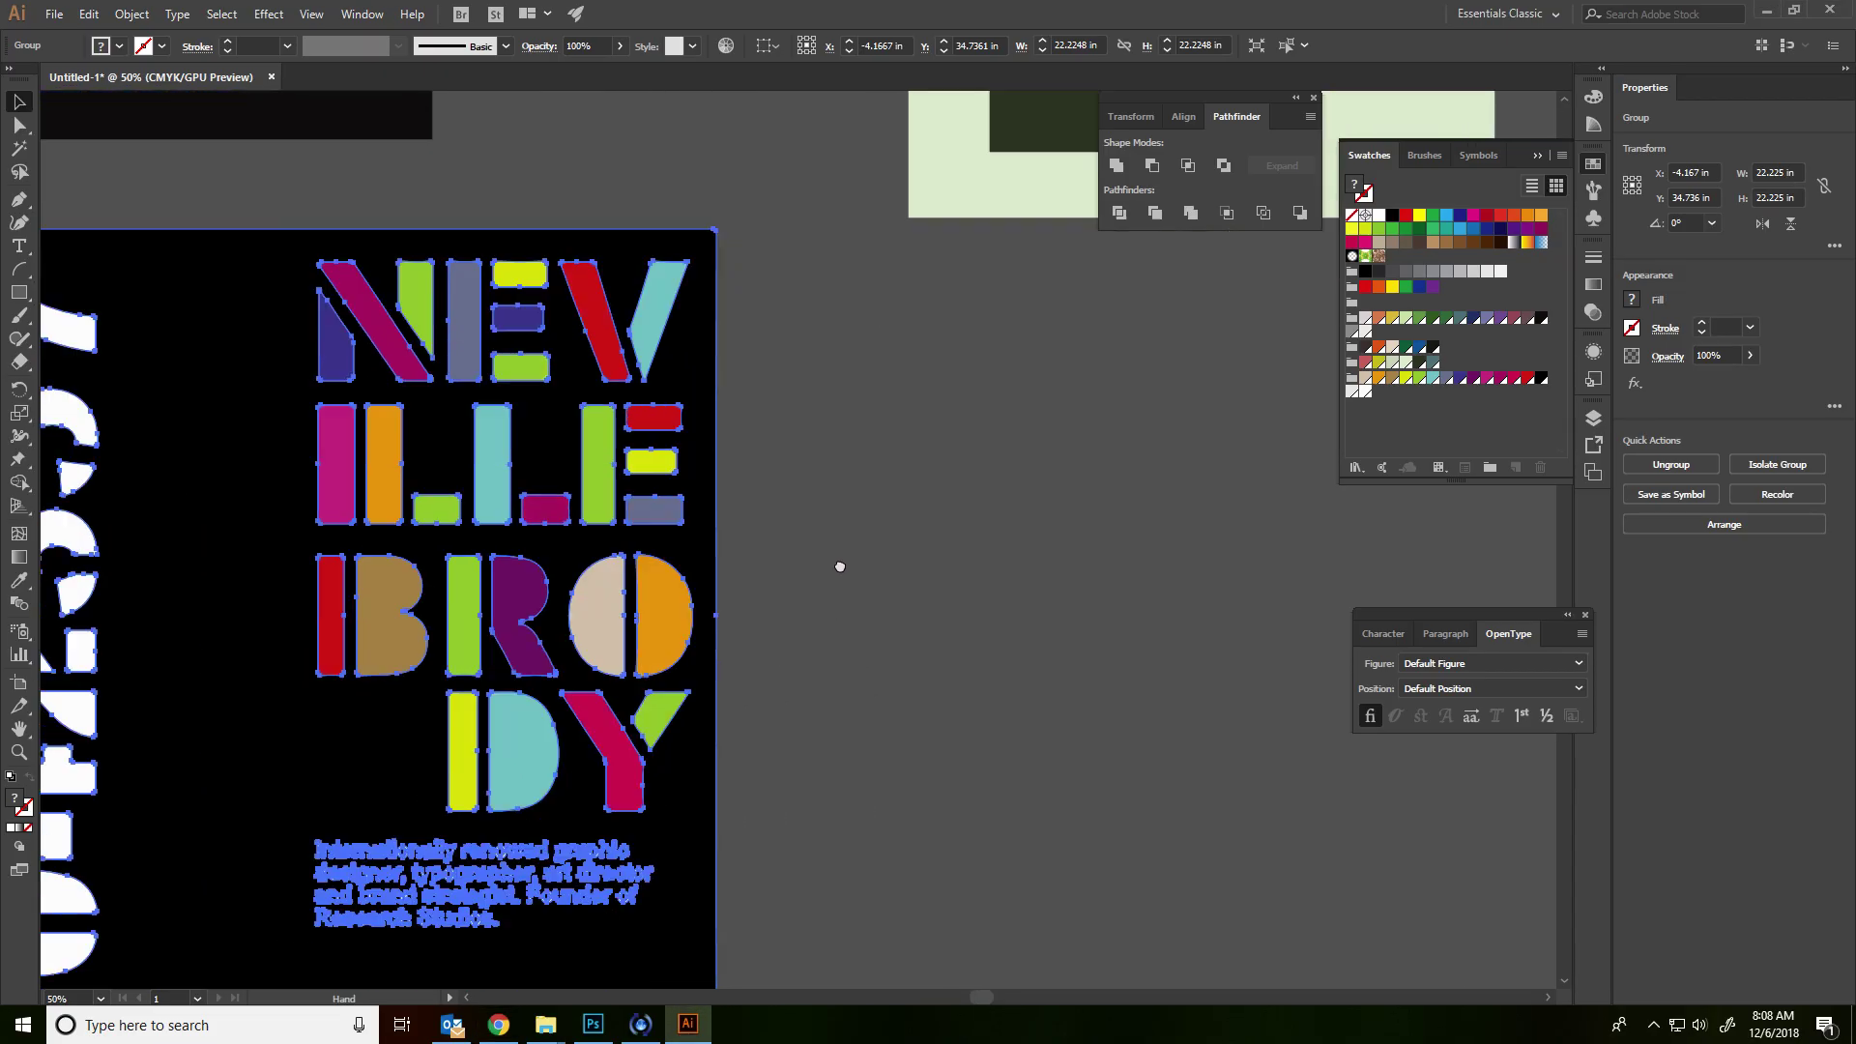
- Draw a large black rectangle beside the traced Brody poster
left_click(868, 544)
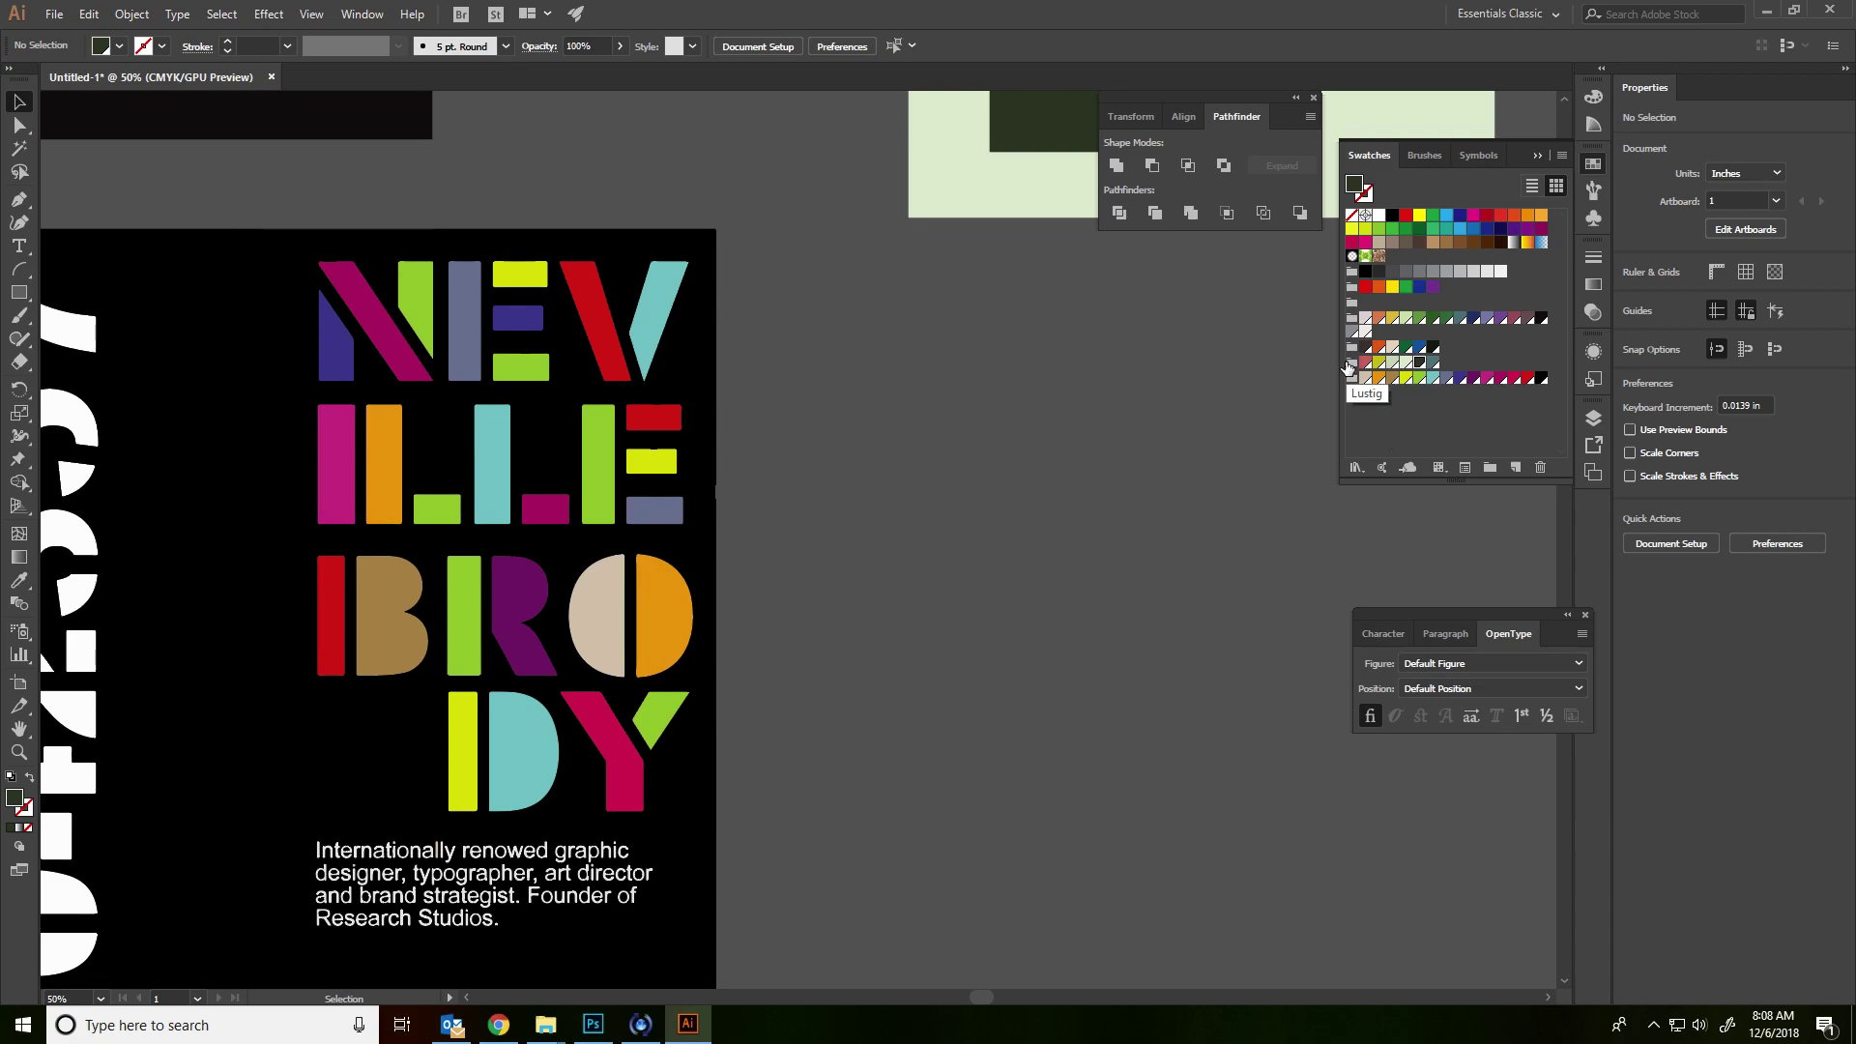
left_click_drag(1136, 487, 901, 454)
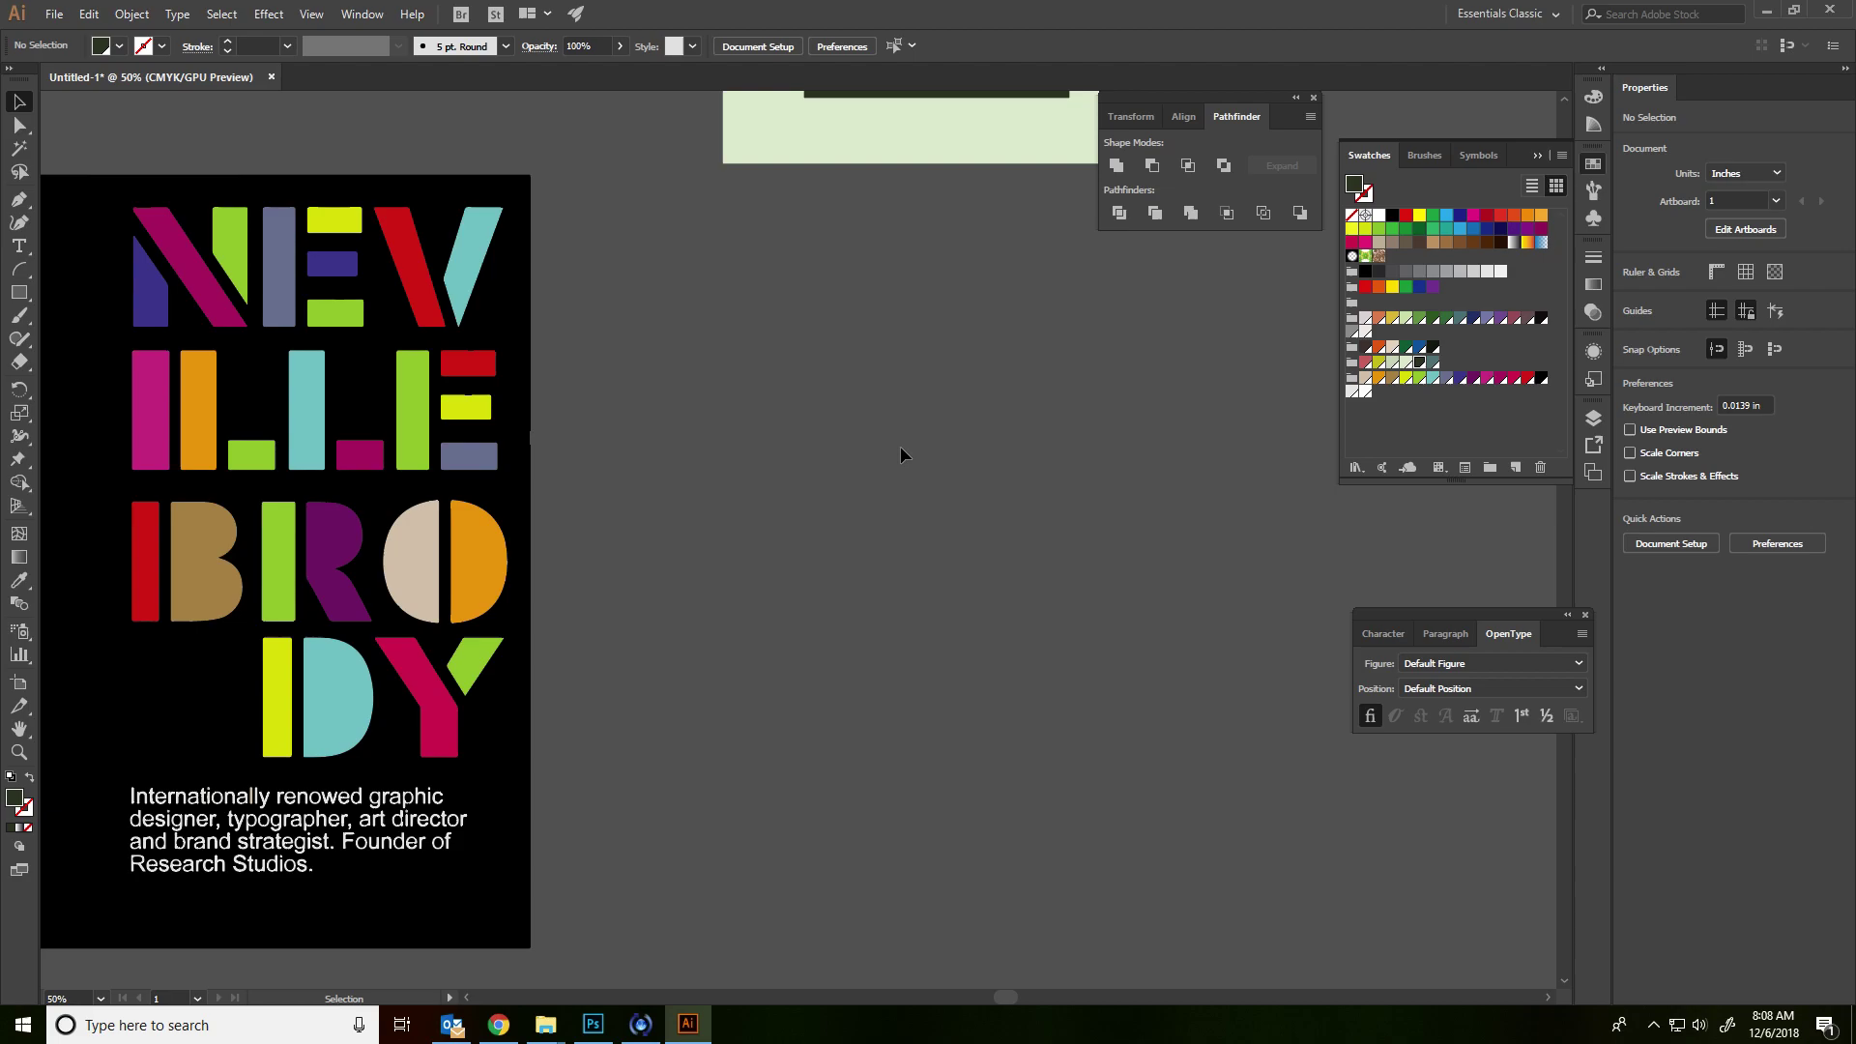
key("m")
left_click_drag(665, 329, 1249, 789)
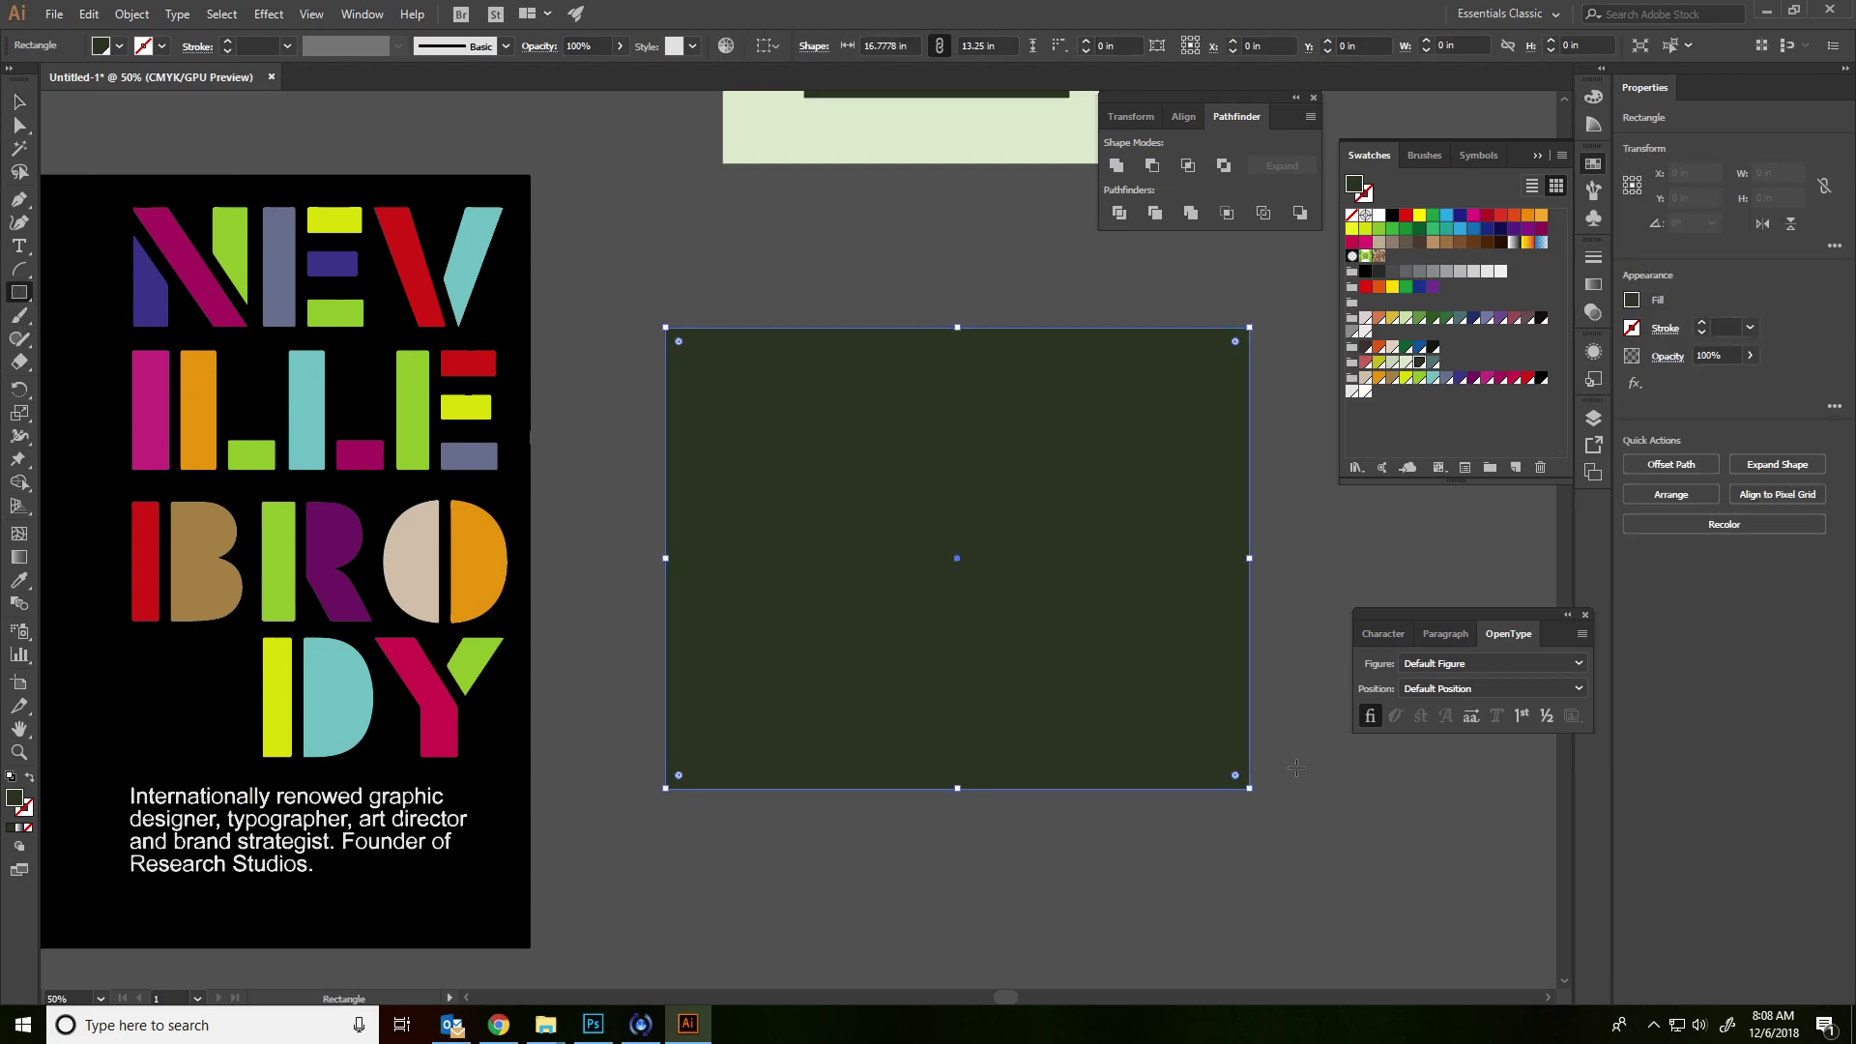
left_click(1544, 378)
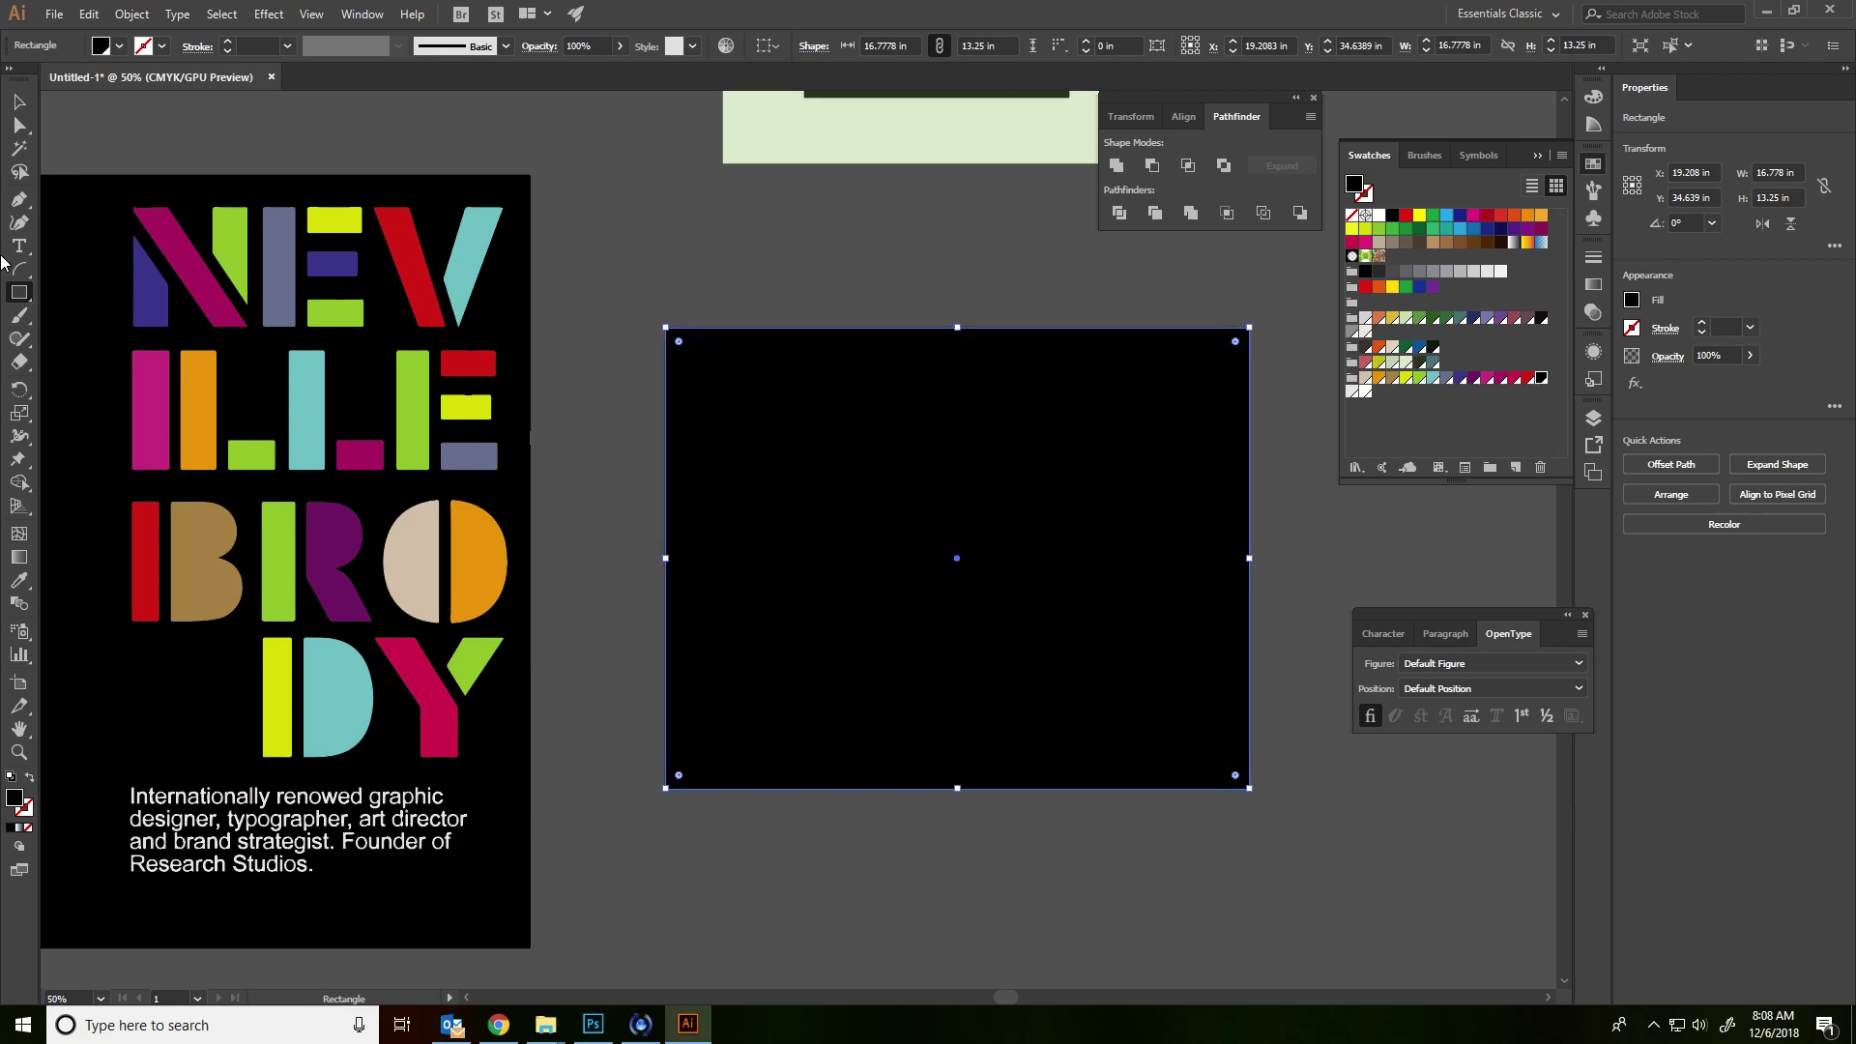
- Add small yellow-green, green, cyan, magenta and red sample rectangles inside the black one
left_click_drag(745, 388, 931, 553)
left_click(1405, 378)
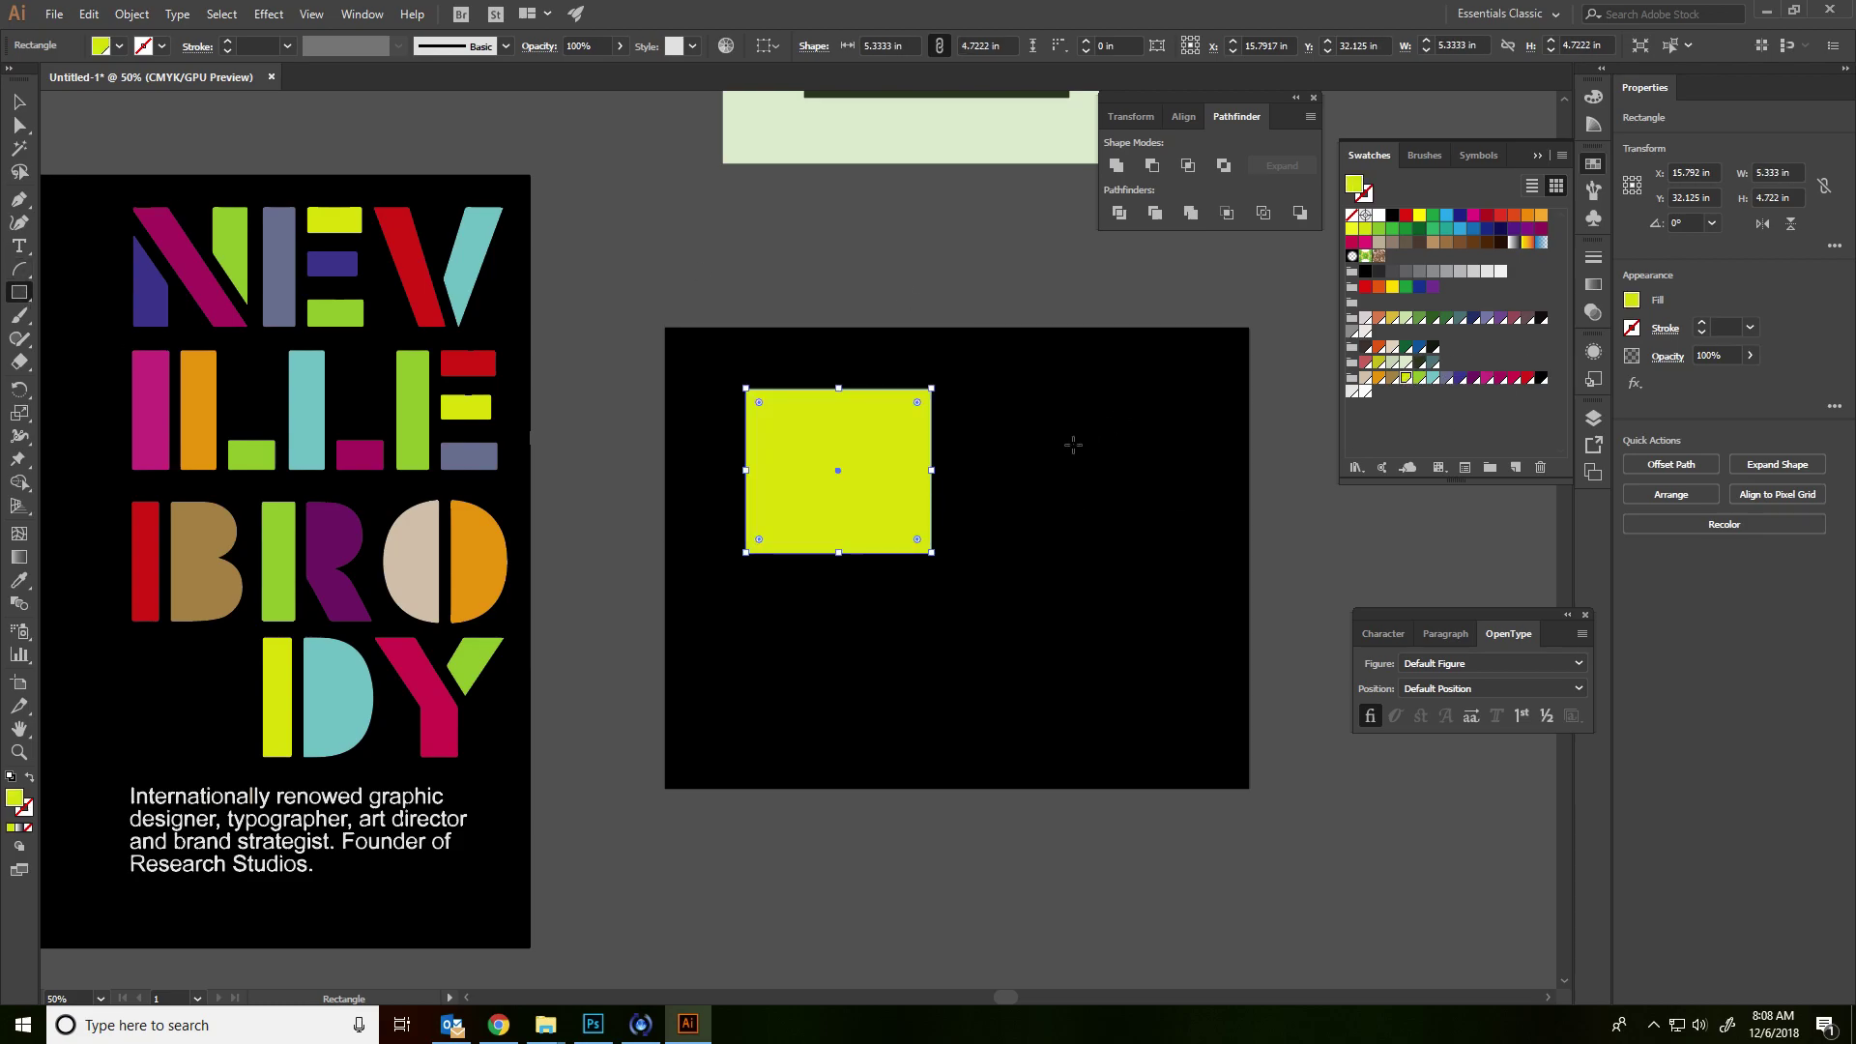
left_click_drag(936, 387, 1027, 551)
left_click(1419, 378)
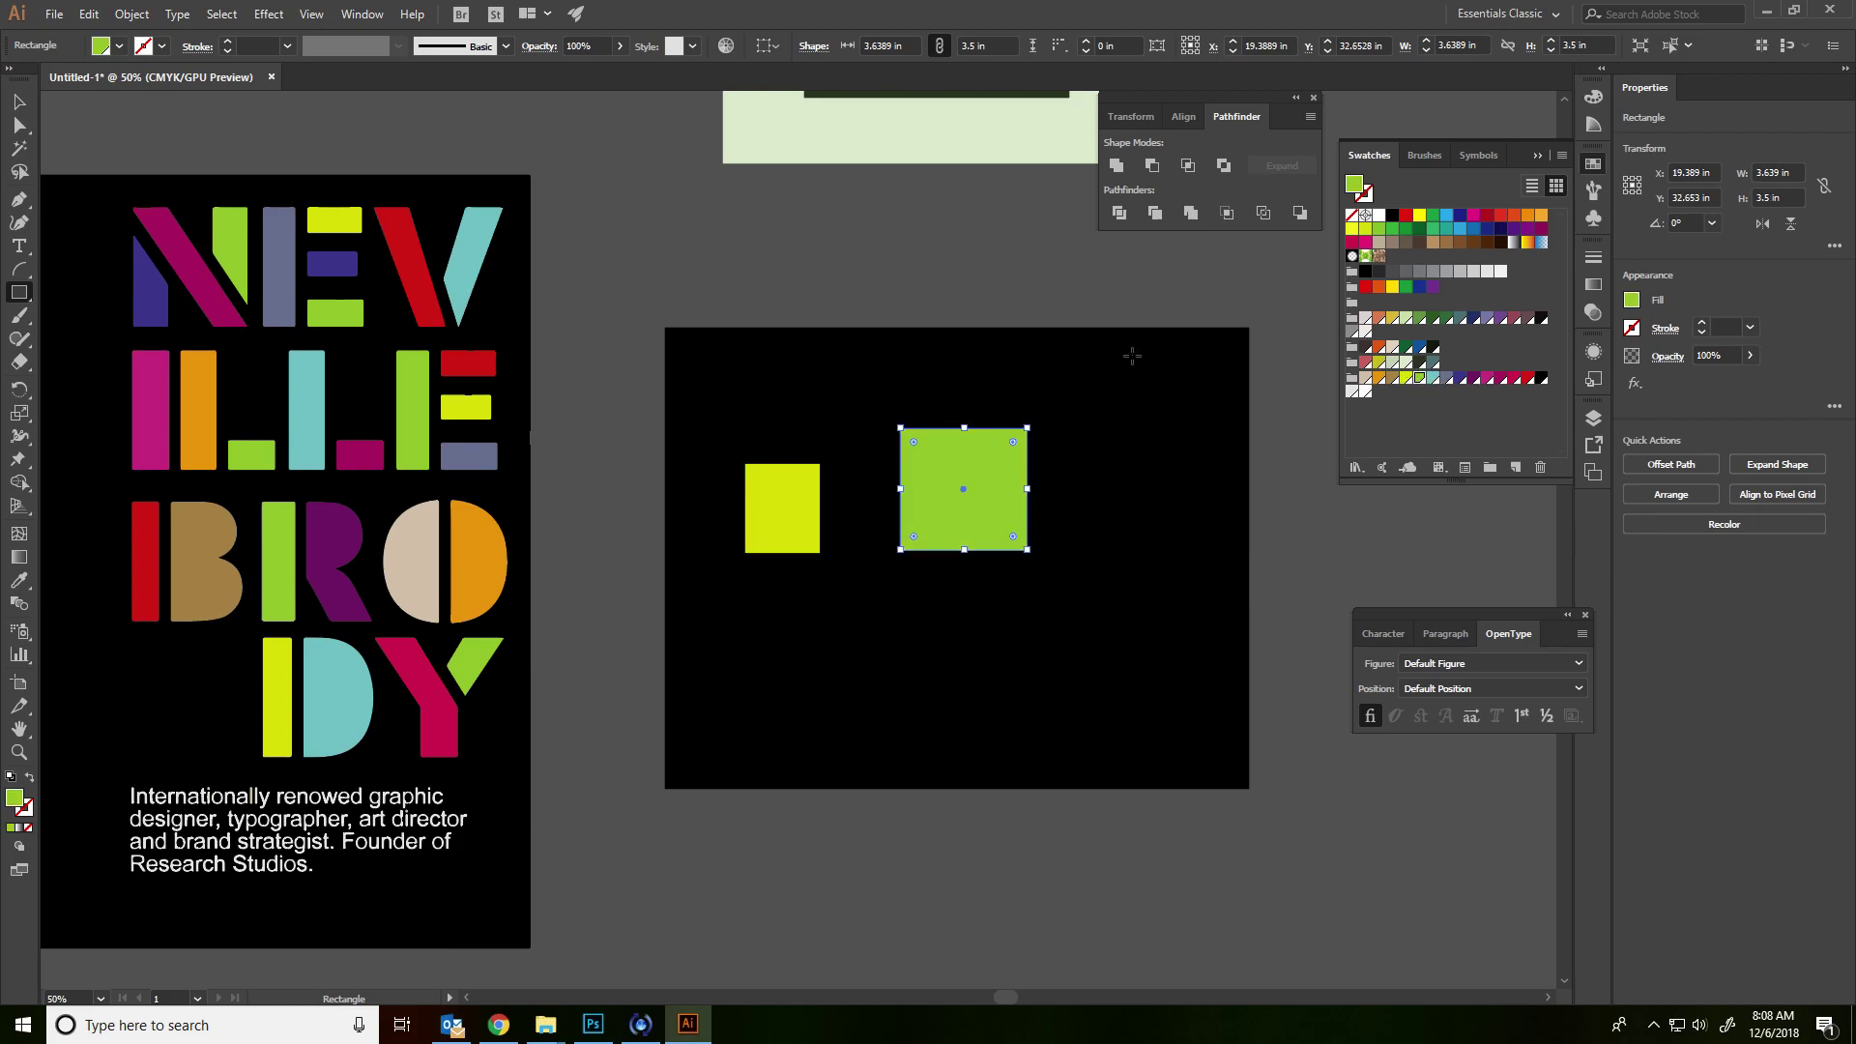
left_click_drag(1100, 371, 1184, 471)
left_click_drag(1098, 589, 1129, 639)
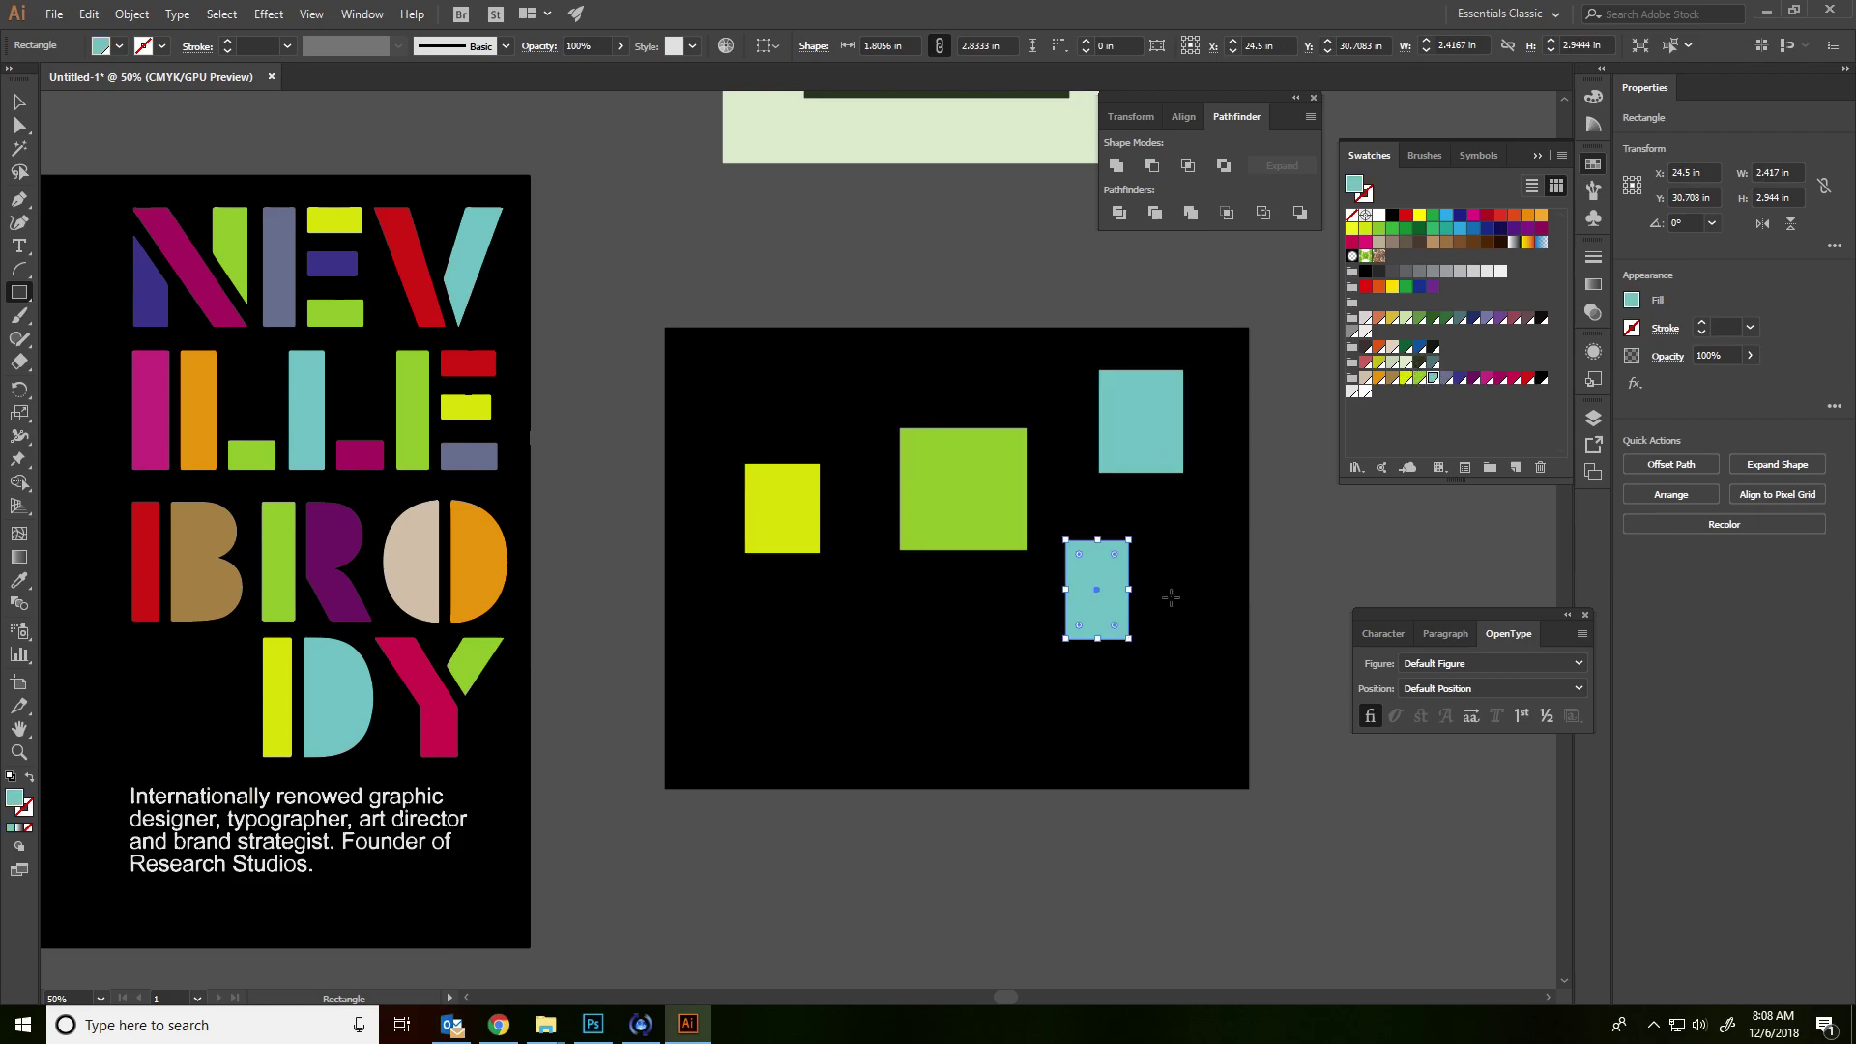
left_click(1515, 378)
left_click_drag(842, 662, 892, 700)
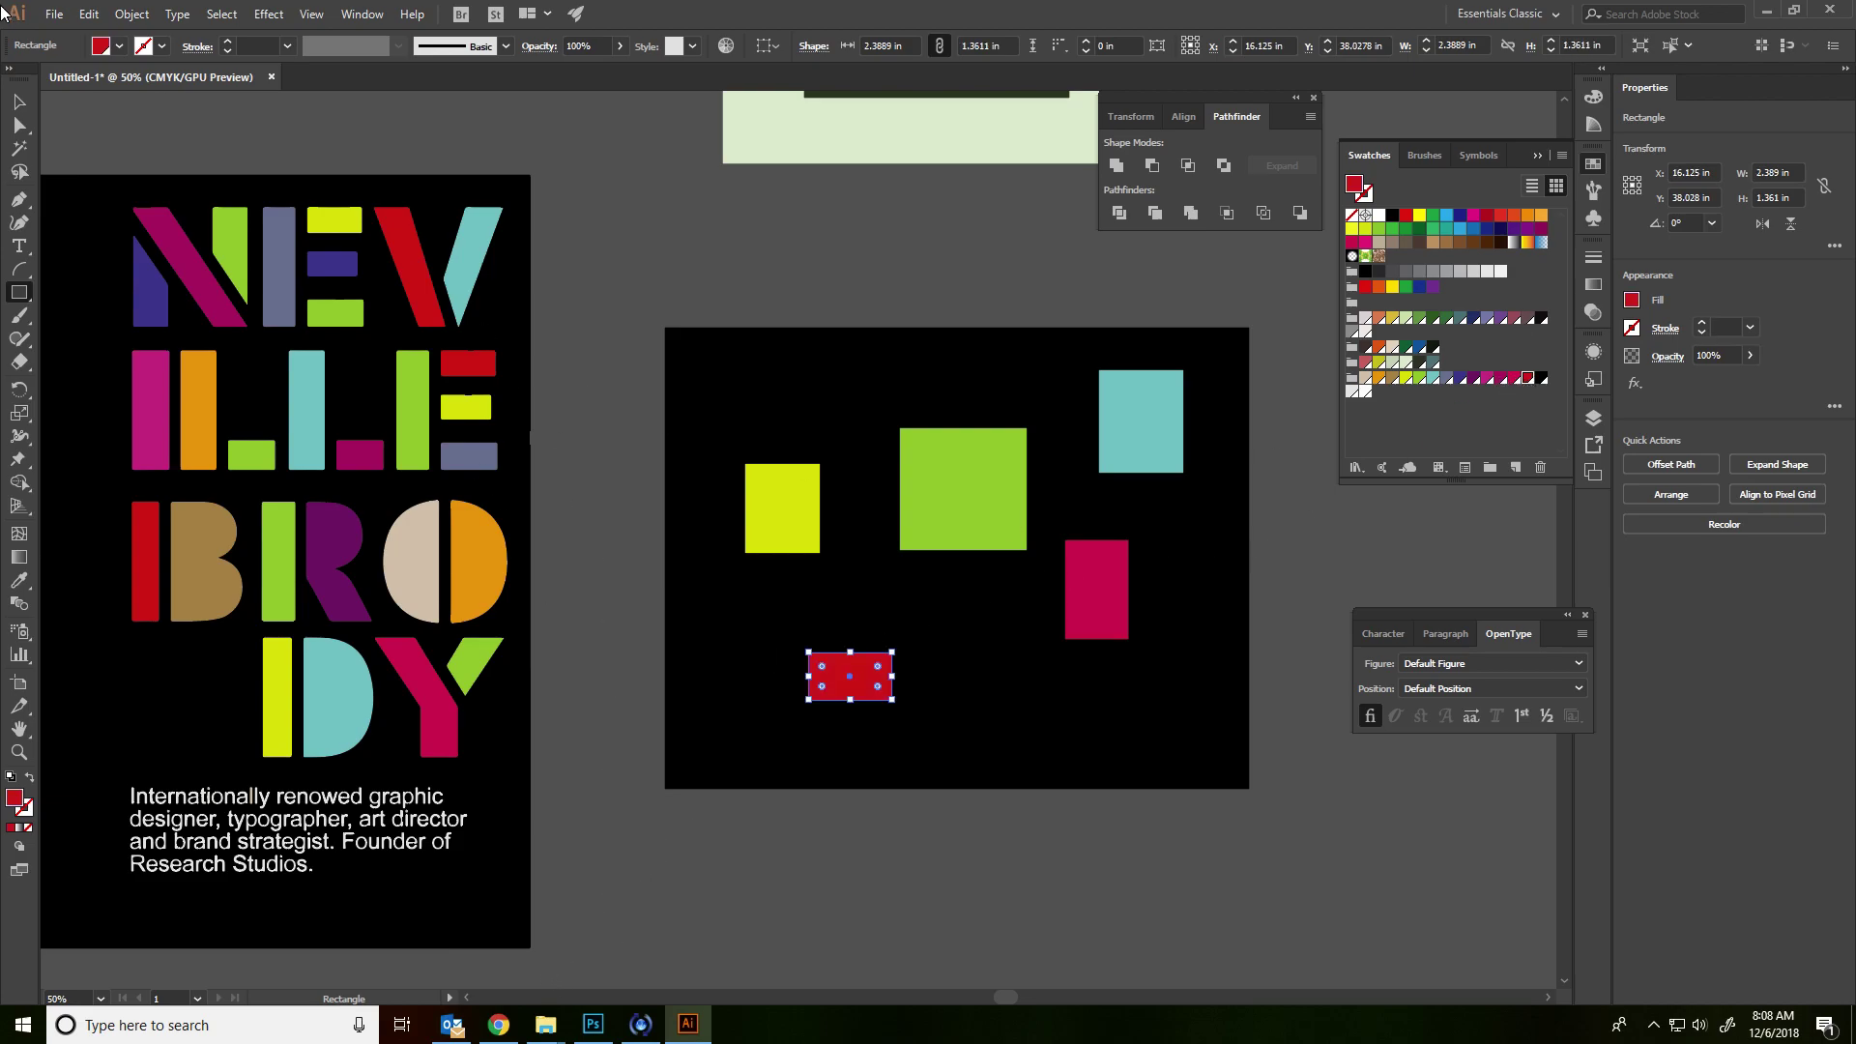
- Select the traced poster group and bring the Neville Brody image results back
left_click(19, 100)
left_click(528, 212)
left_click_drag(894, 225, 787, 531)
left_click(492, 1029)
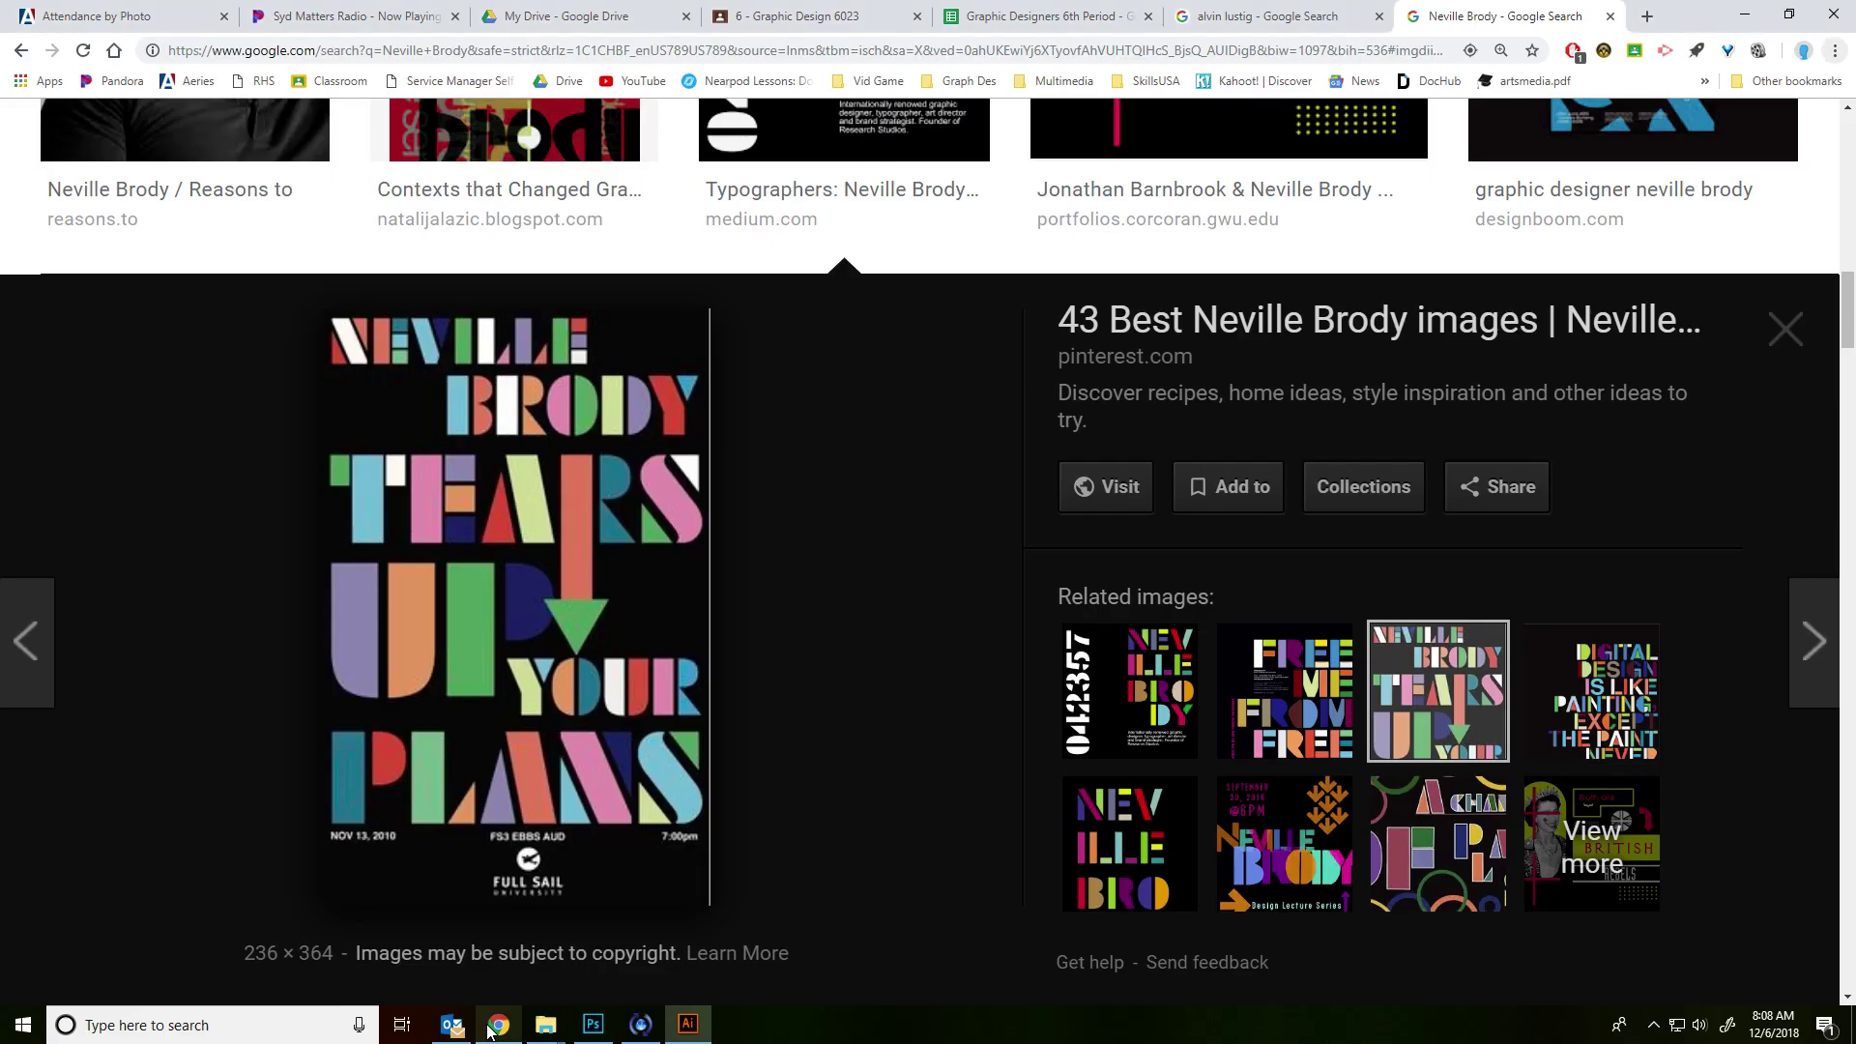
- Search Google Images for 'autumn meadow'
scroll(889, 339, "up", 8)
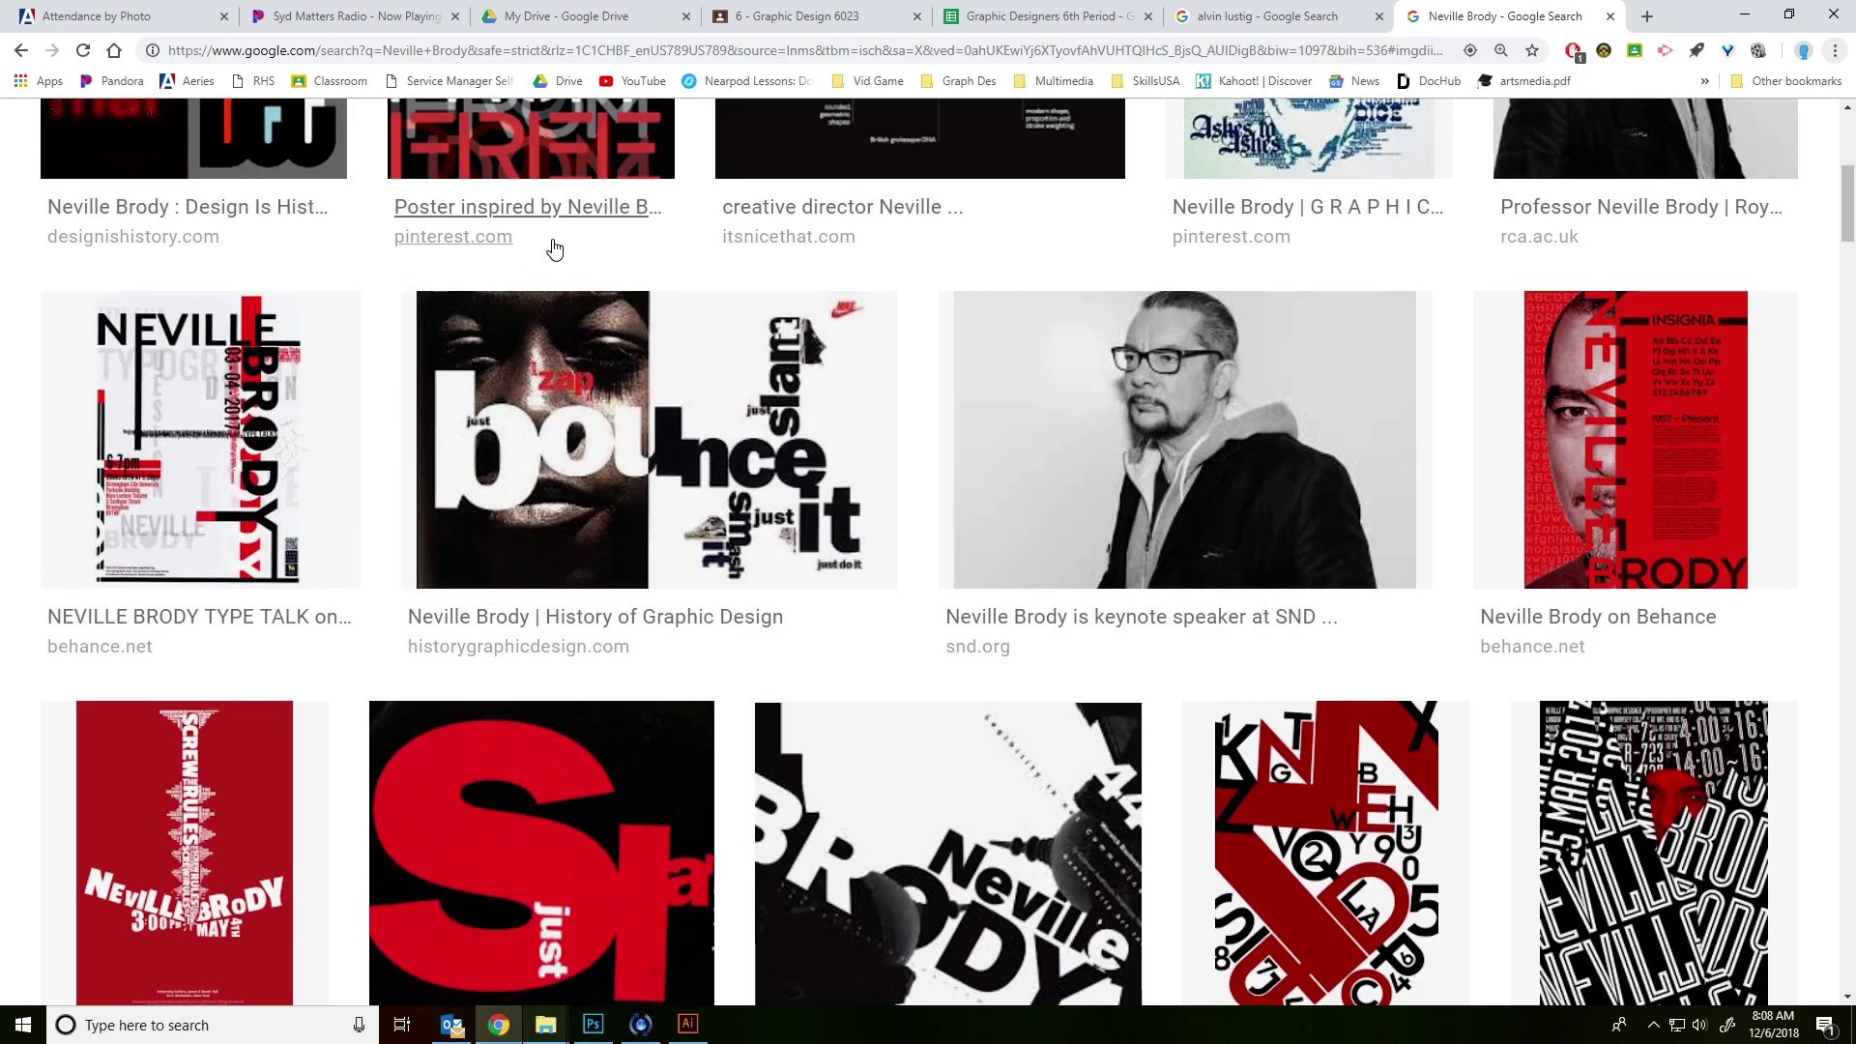
scroll(554, 249, "up", 6)
left_click_drag(531, 186, 241, 187)
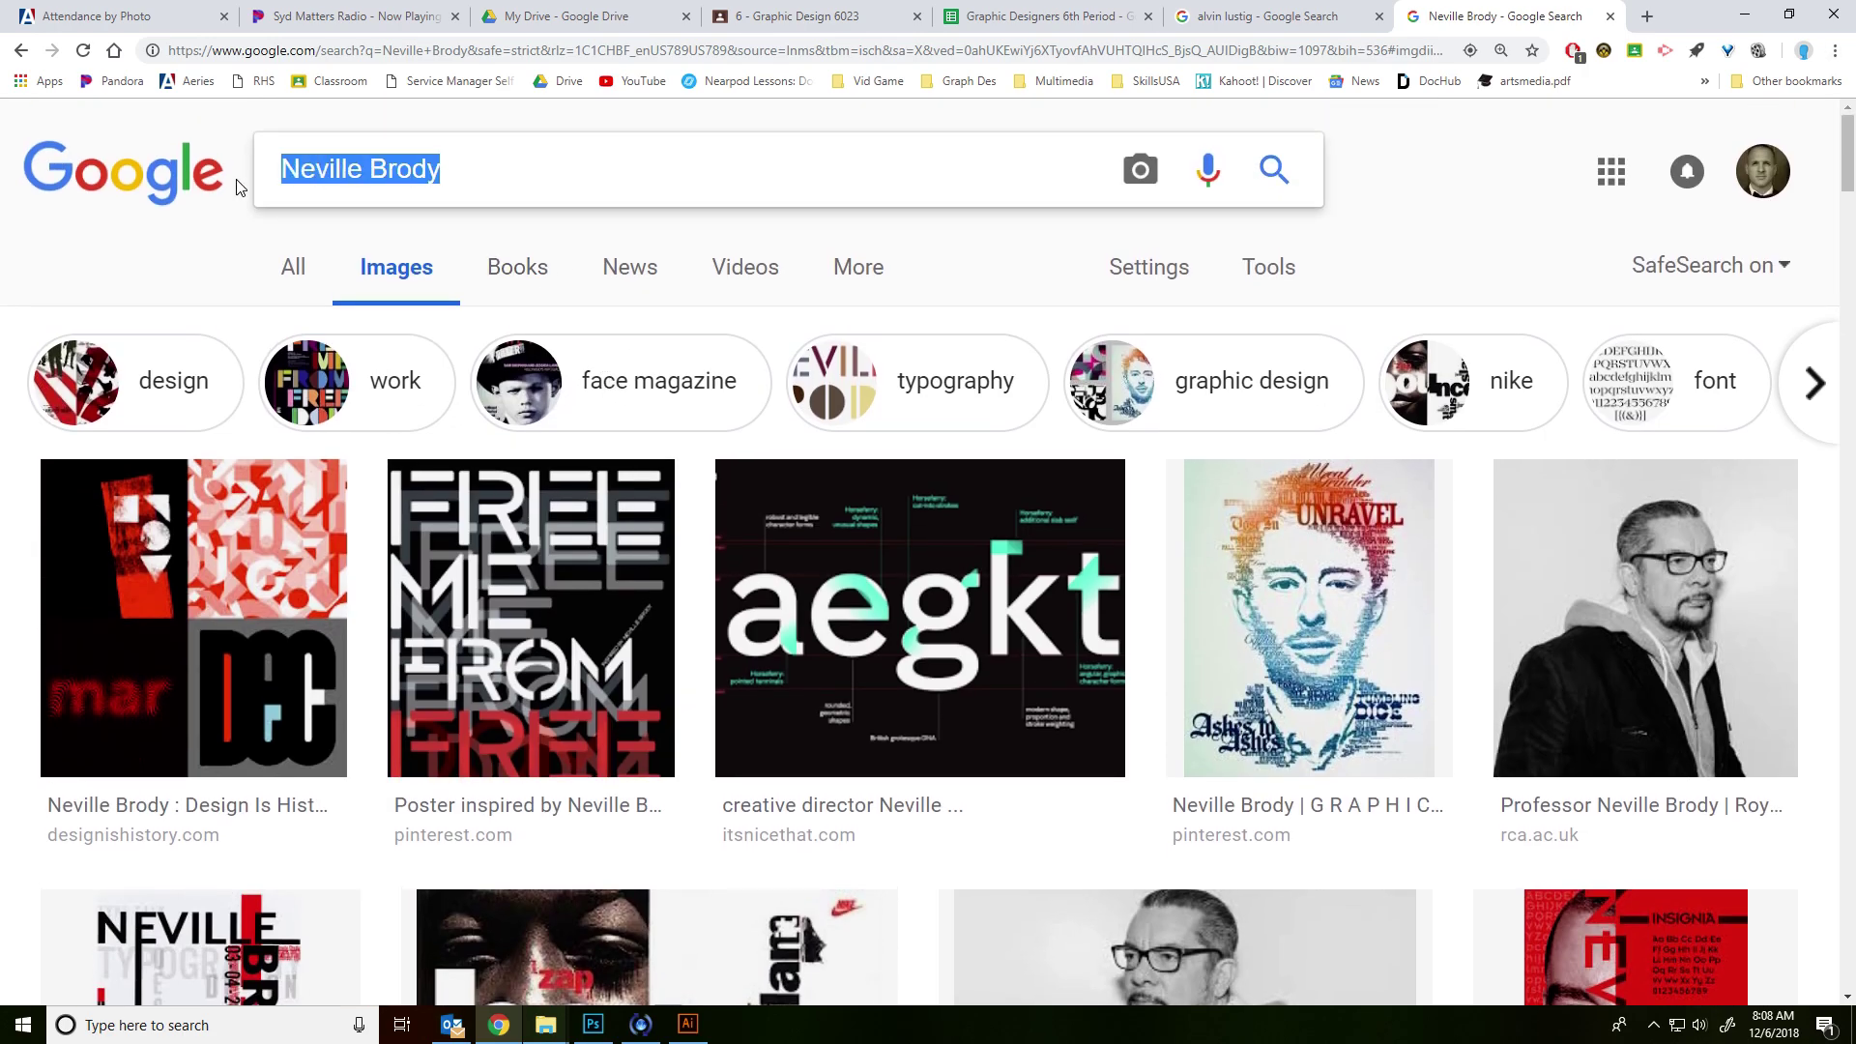
type("fautu")
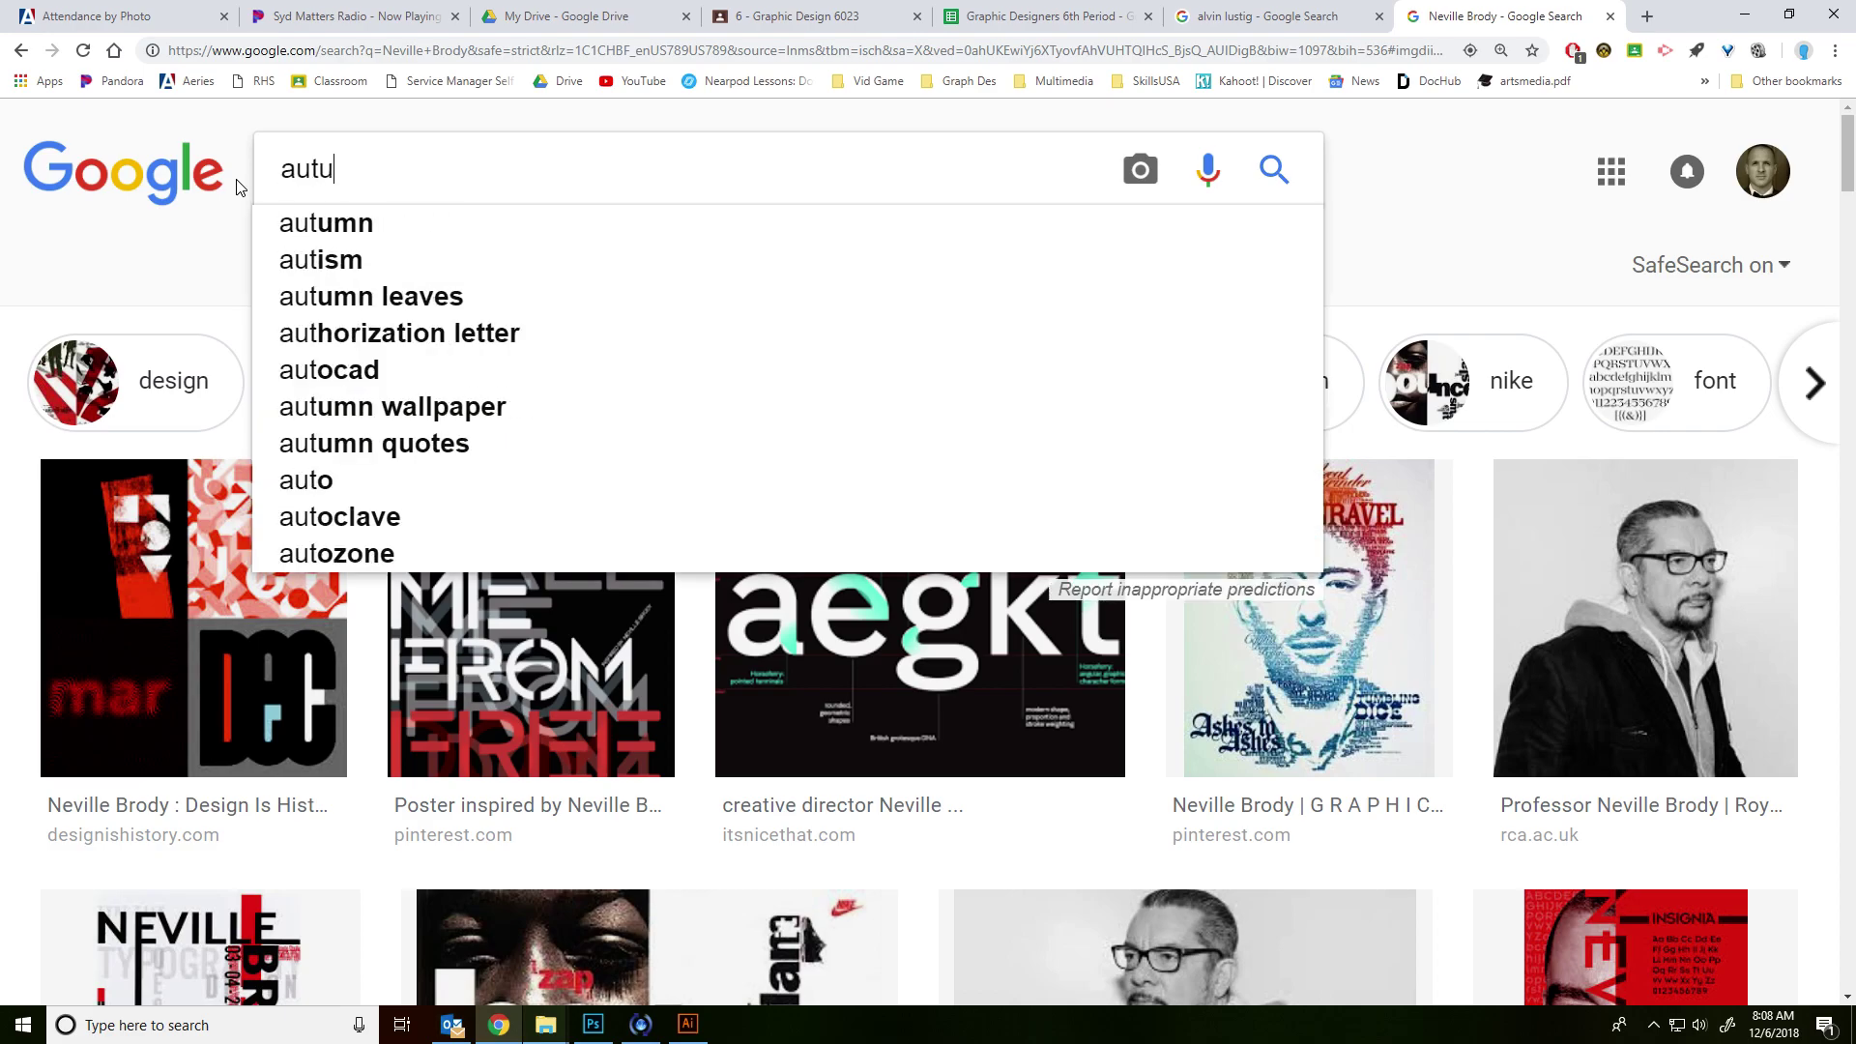
type("mn meadow")
key("Return")
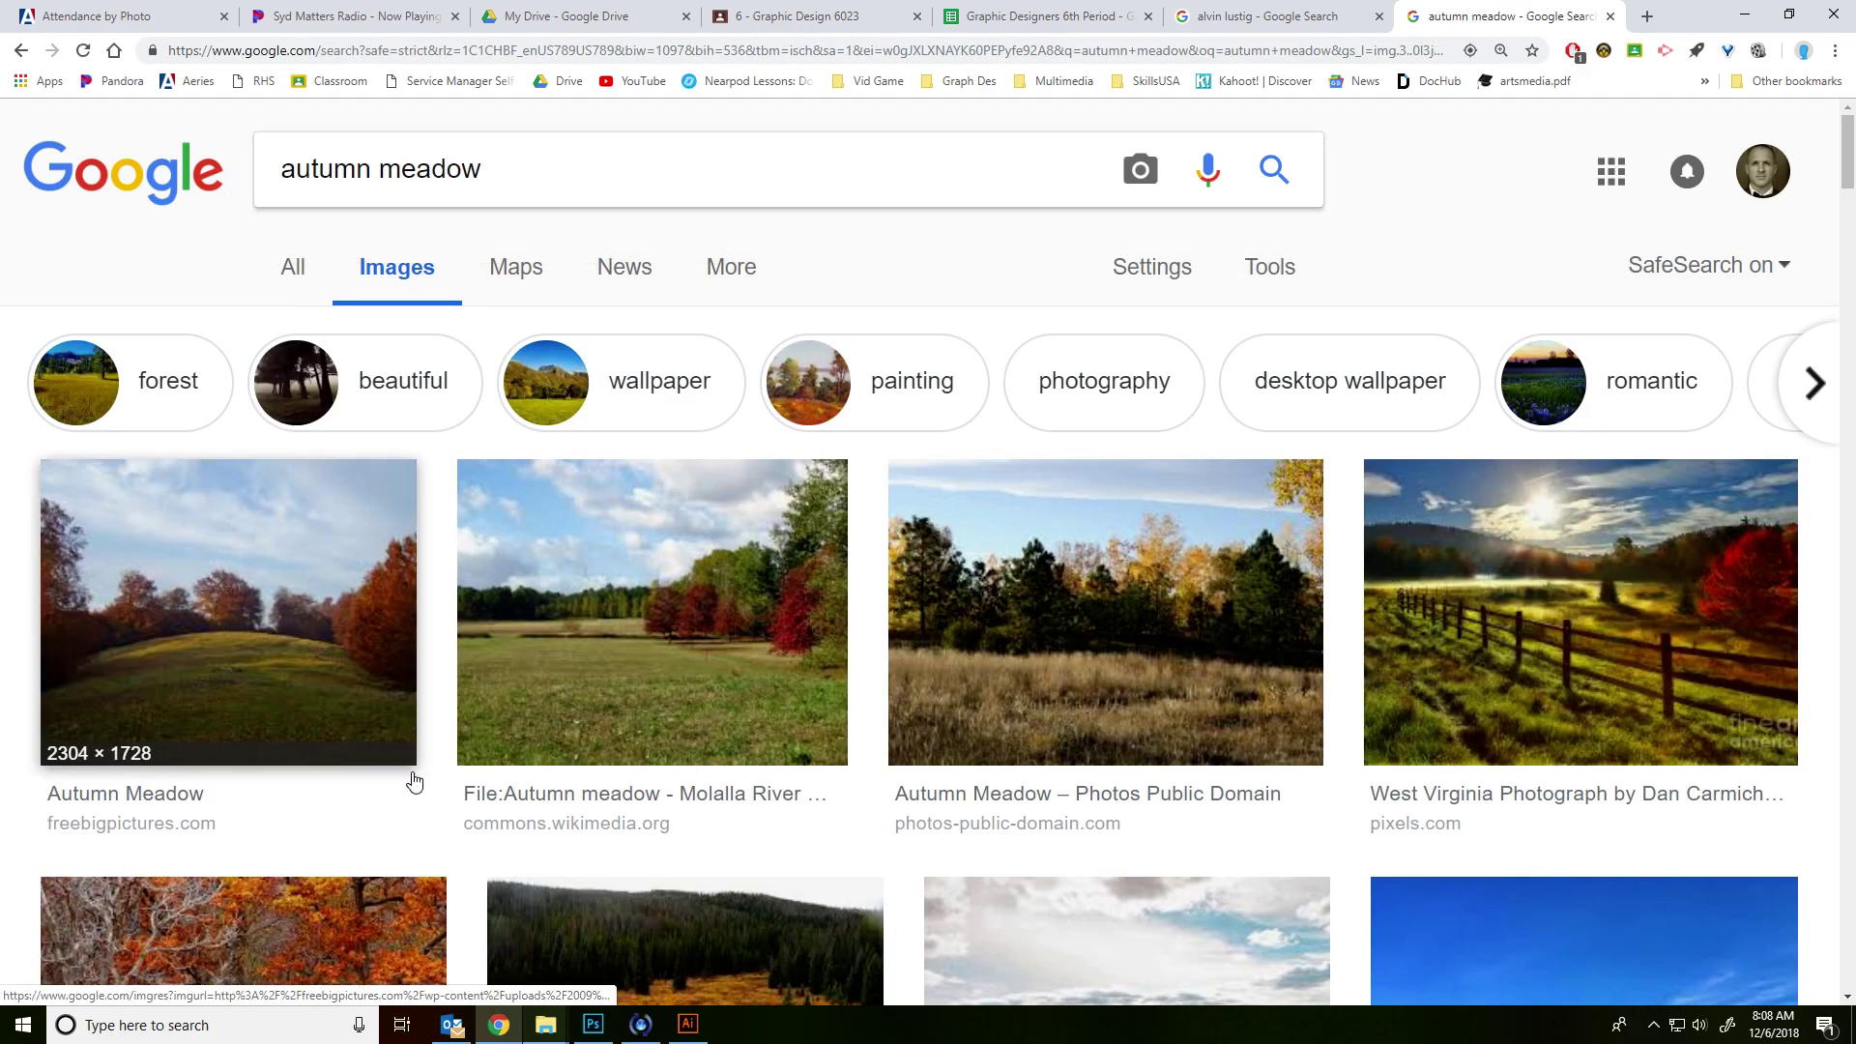
- Open the forest-edge meadow photo preview and bring up its image options
scroll(1014, 695, "down", 5)
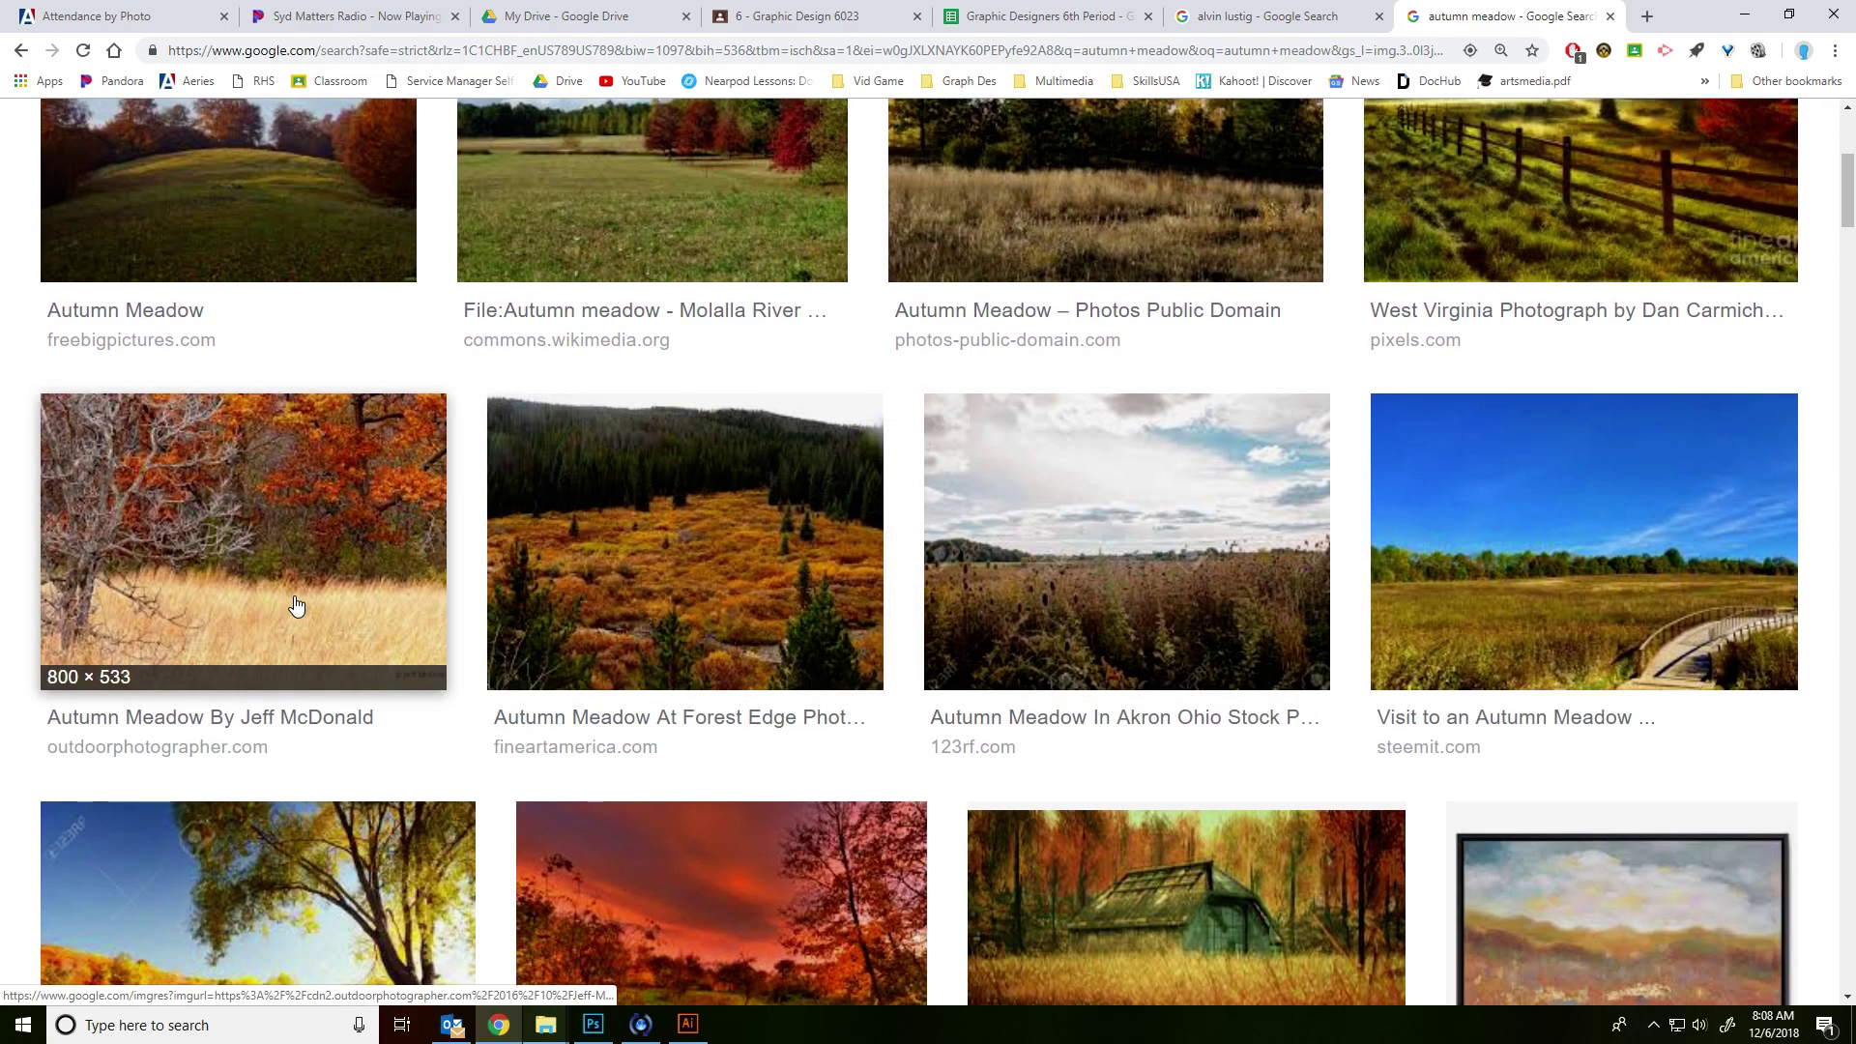
scroll(316, 587, "down", 4)
scroll(689, 573, "up", 3)
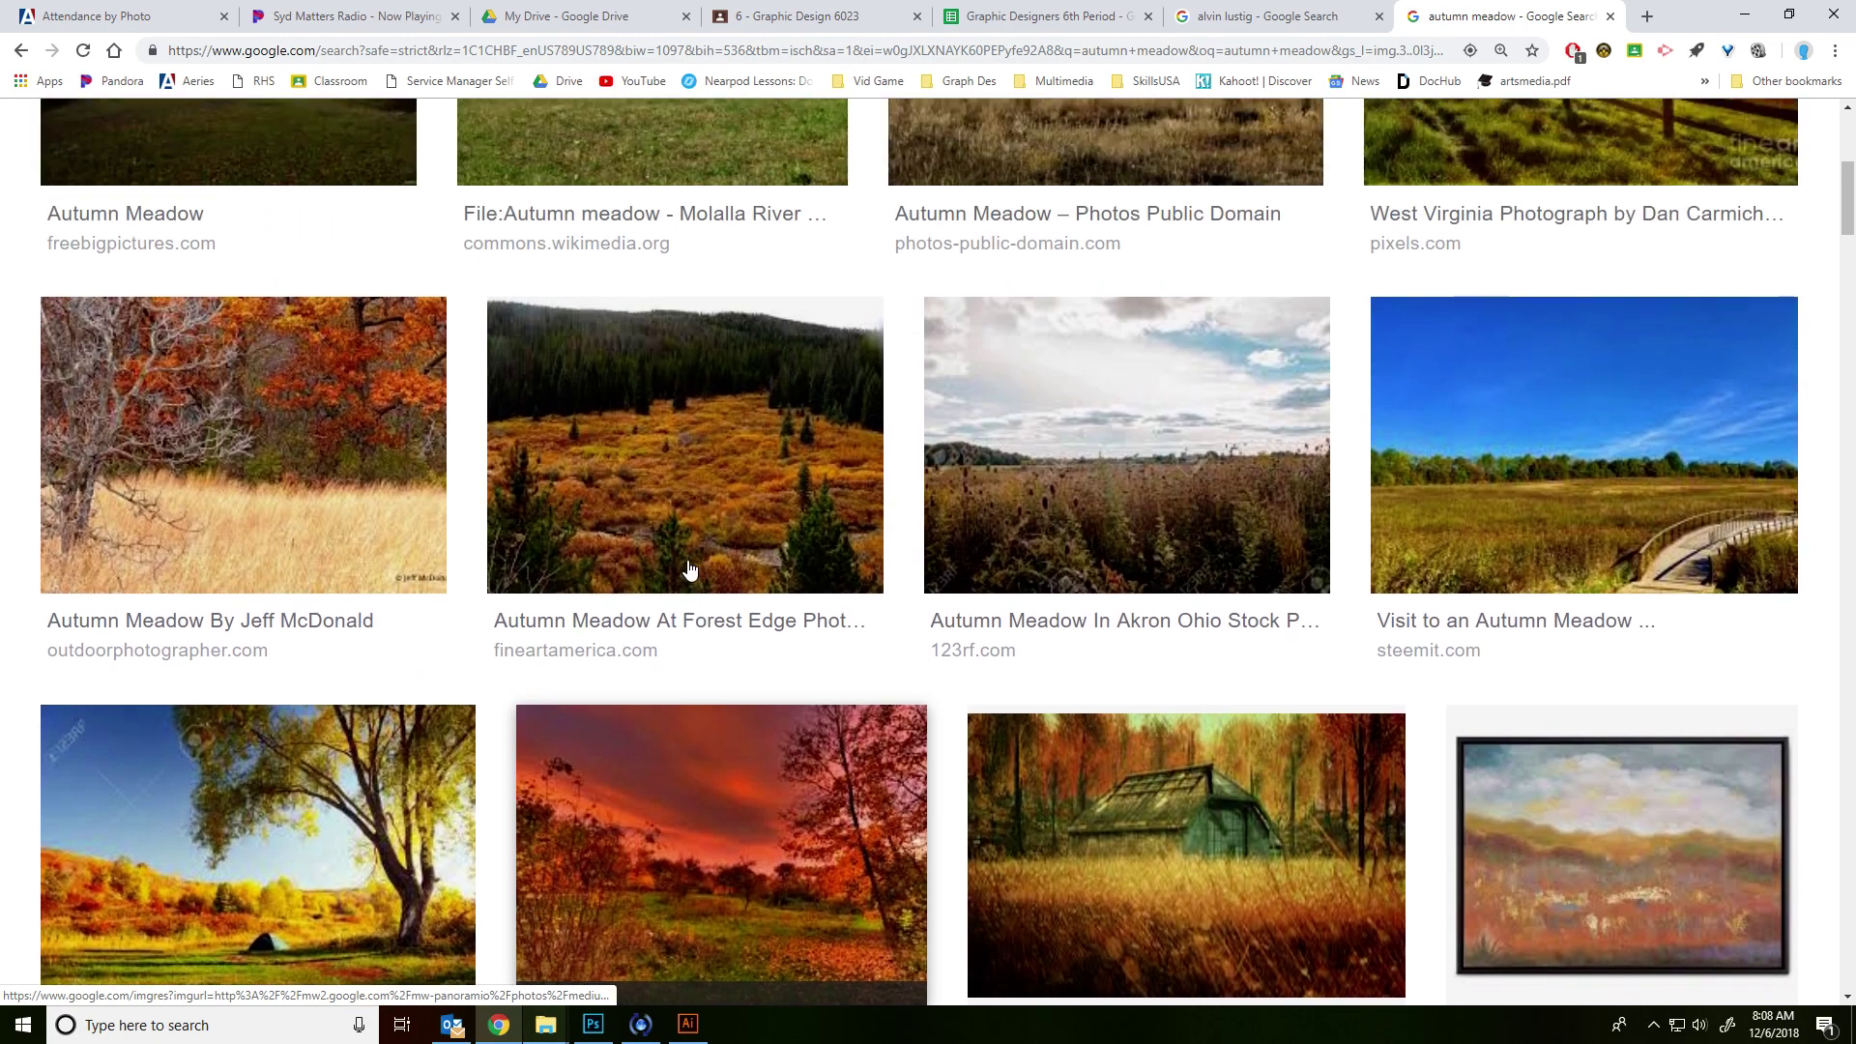
left_click(663, 523)
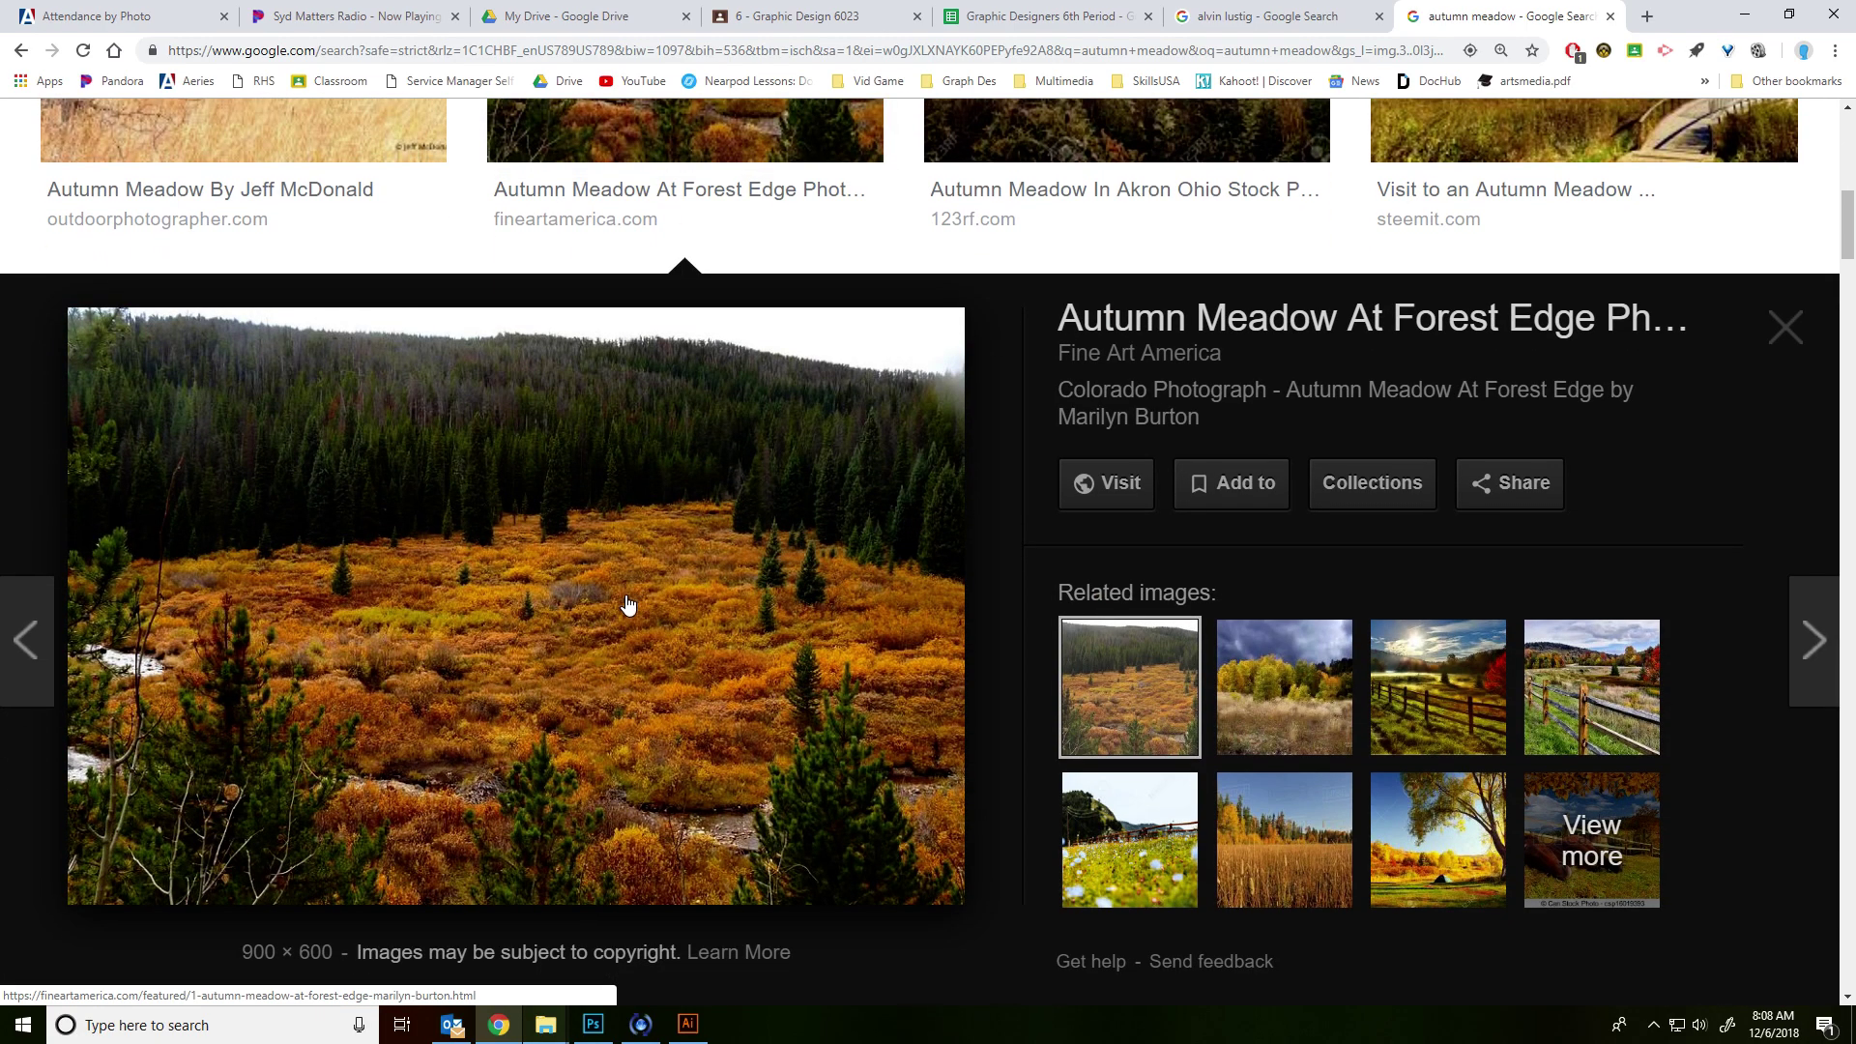
right_click(629, 605)
- Copy the autumn meadow photo and paste it onto the Illustrator canvas
left_click(734, 799)
key("alt+Tab")
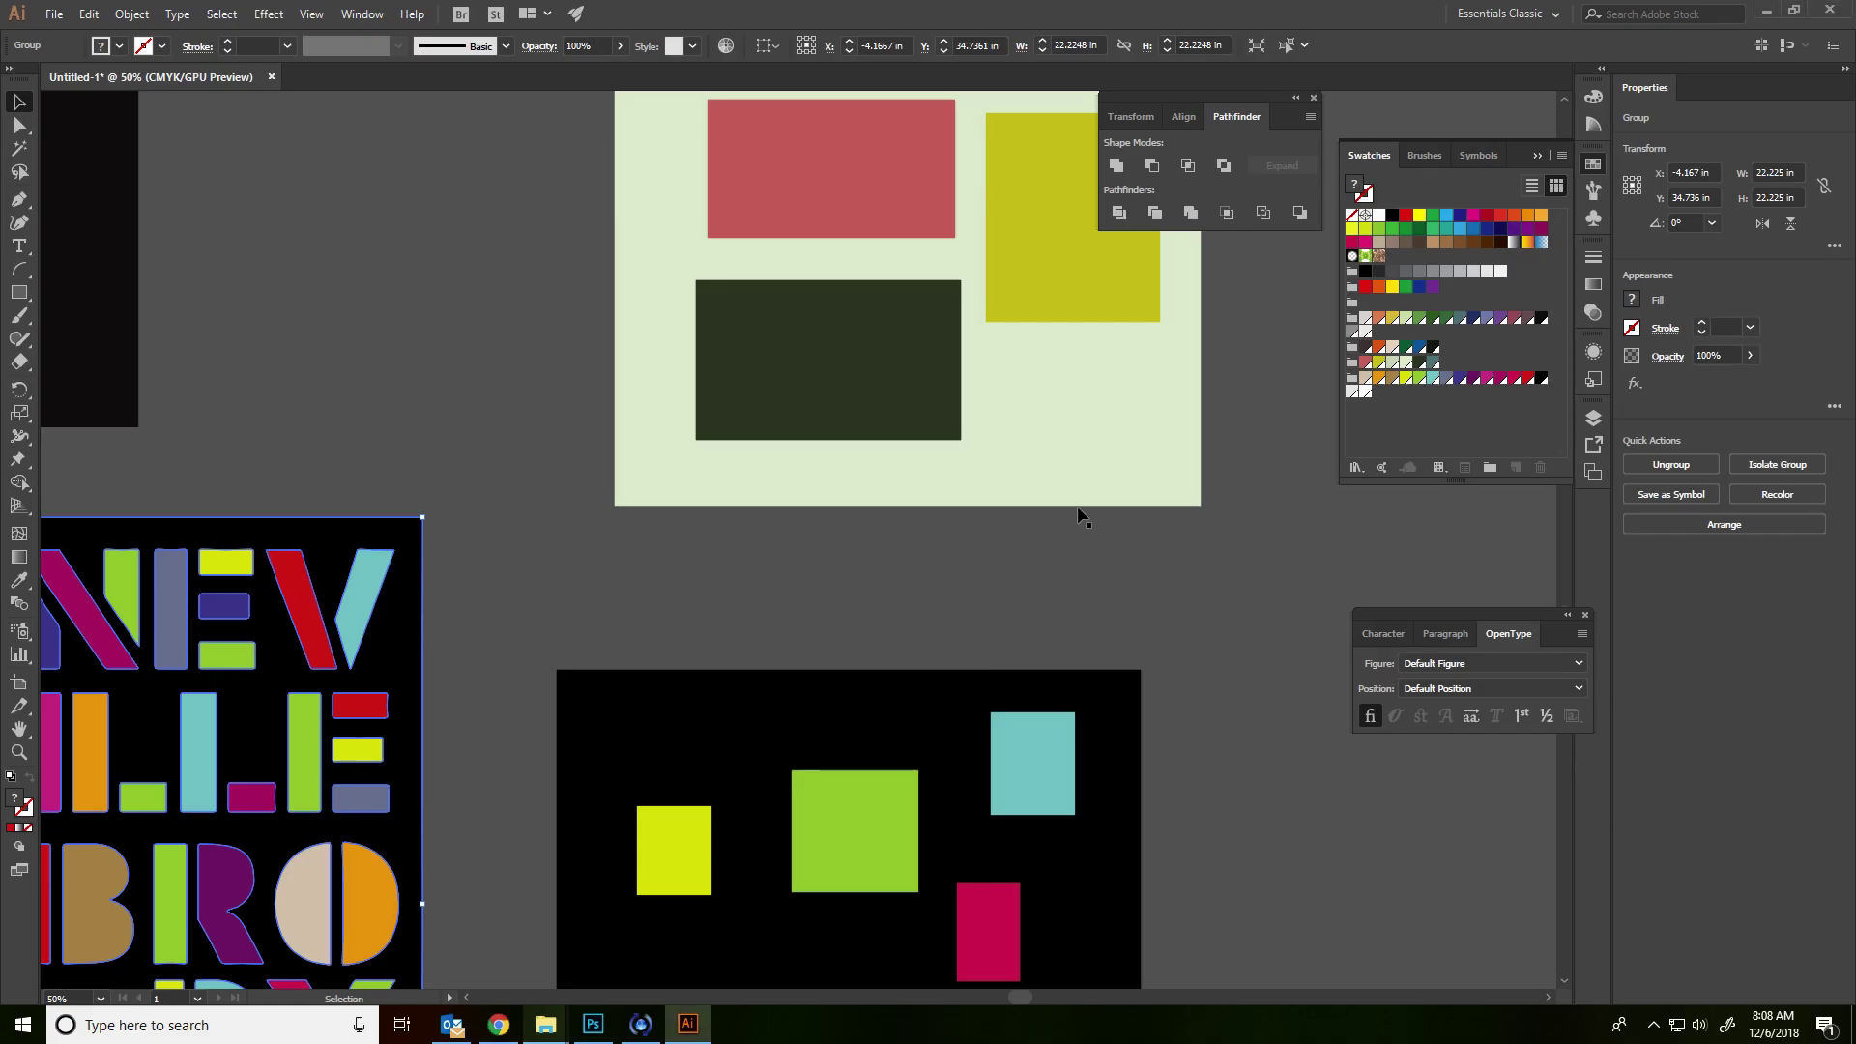
key("ctrl+v")
key("alt+Tab")
right_click(793, 503)
left_click(822, 703)
key("alt+Tab")
key("ctrl+v")
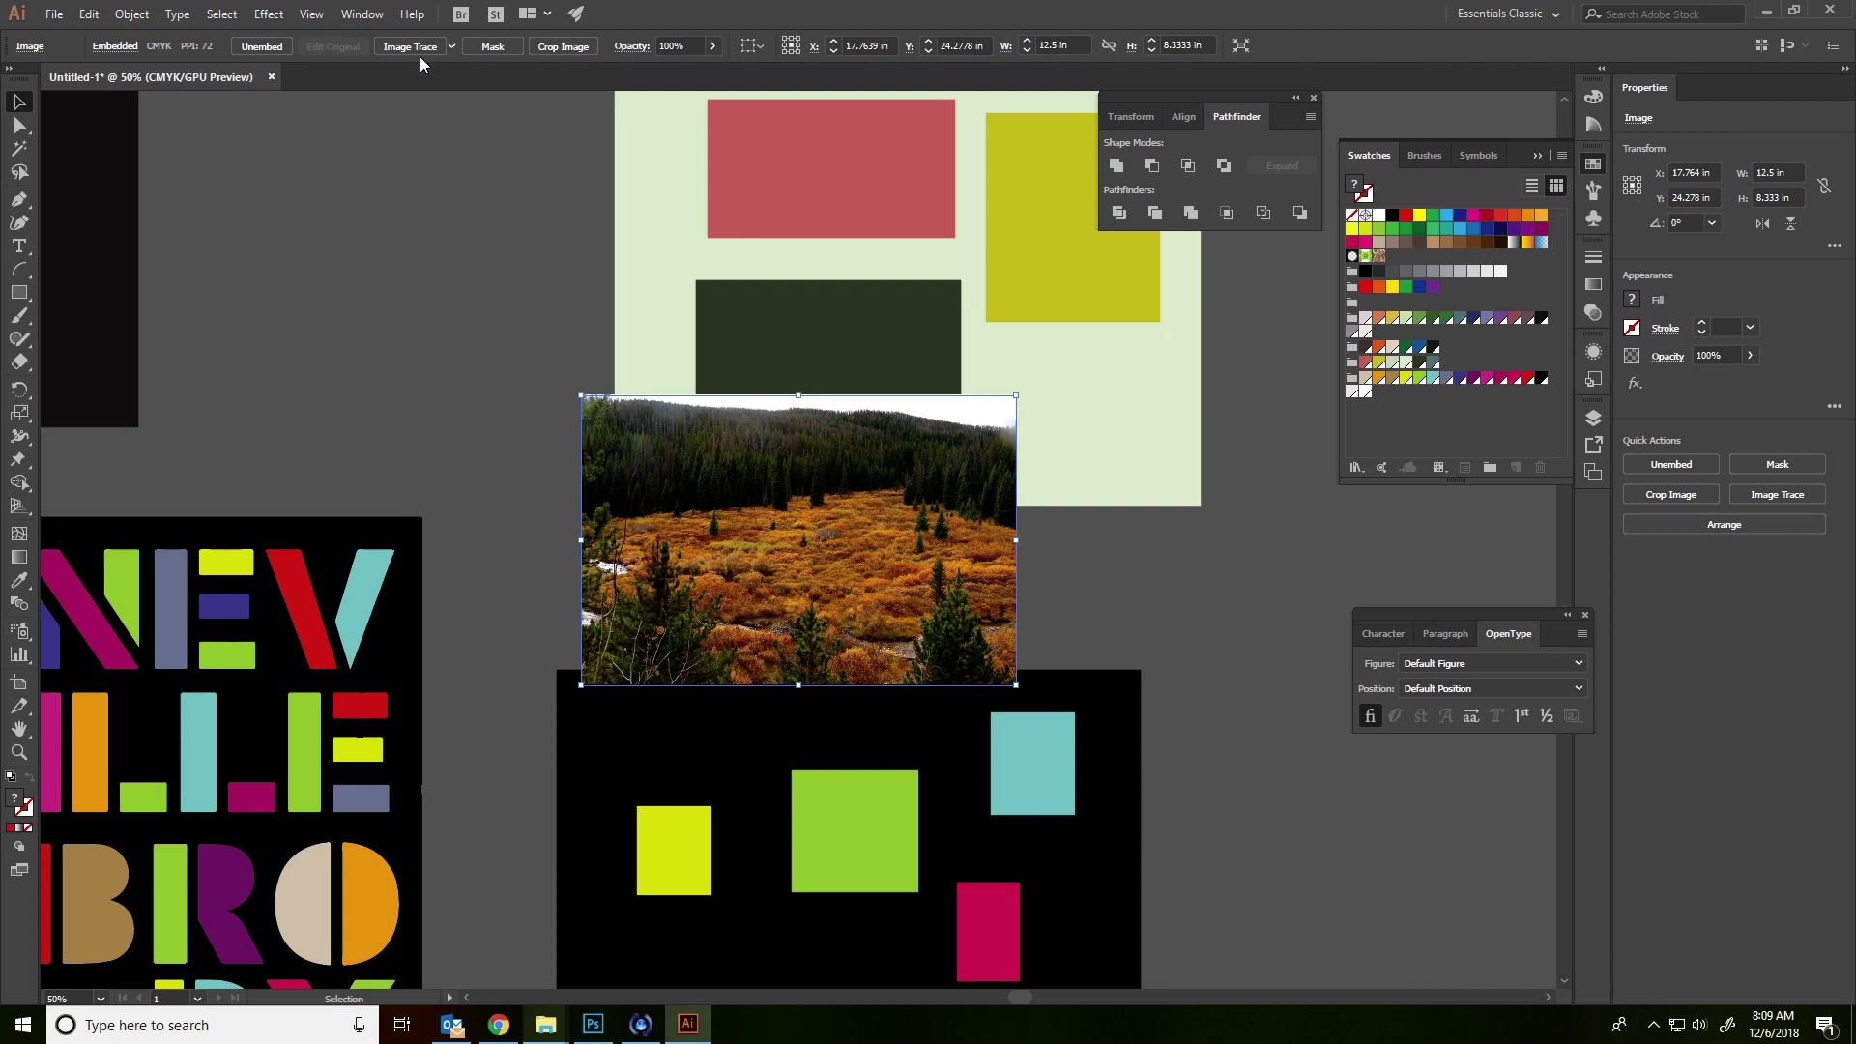
- Create a new swatch group, Color Group 4, from the pasted meadow photo
left_click(1491, 467)
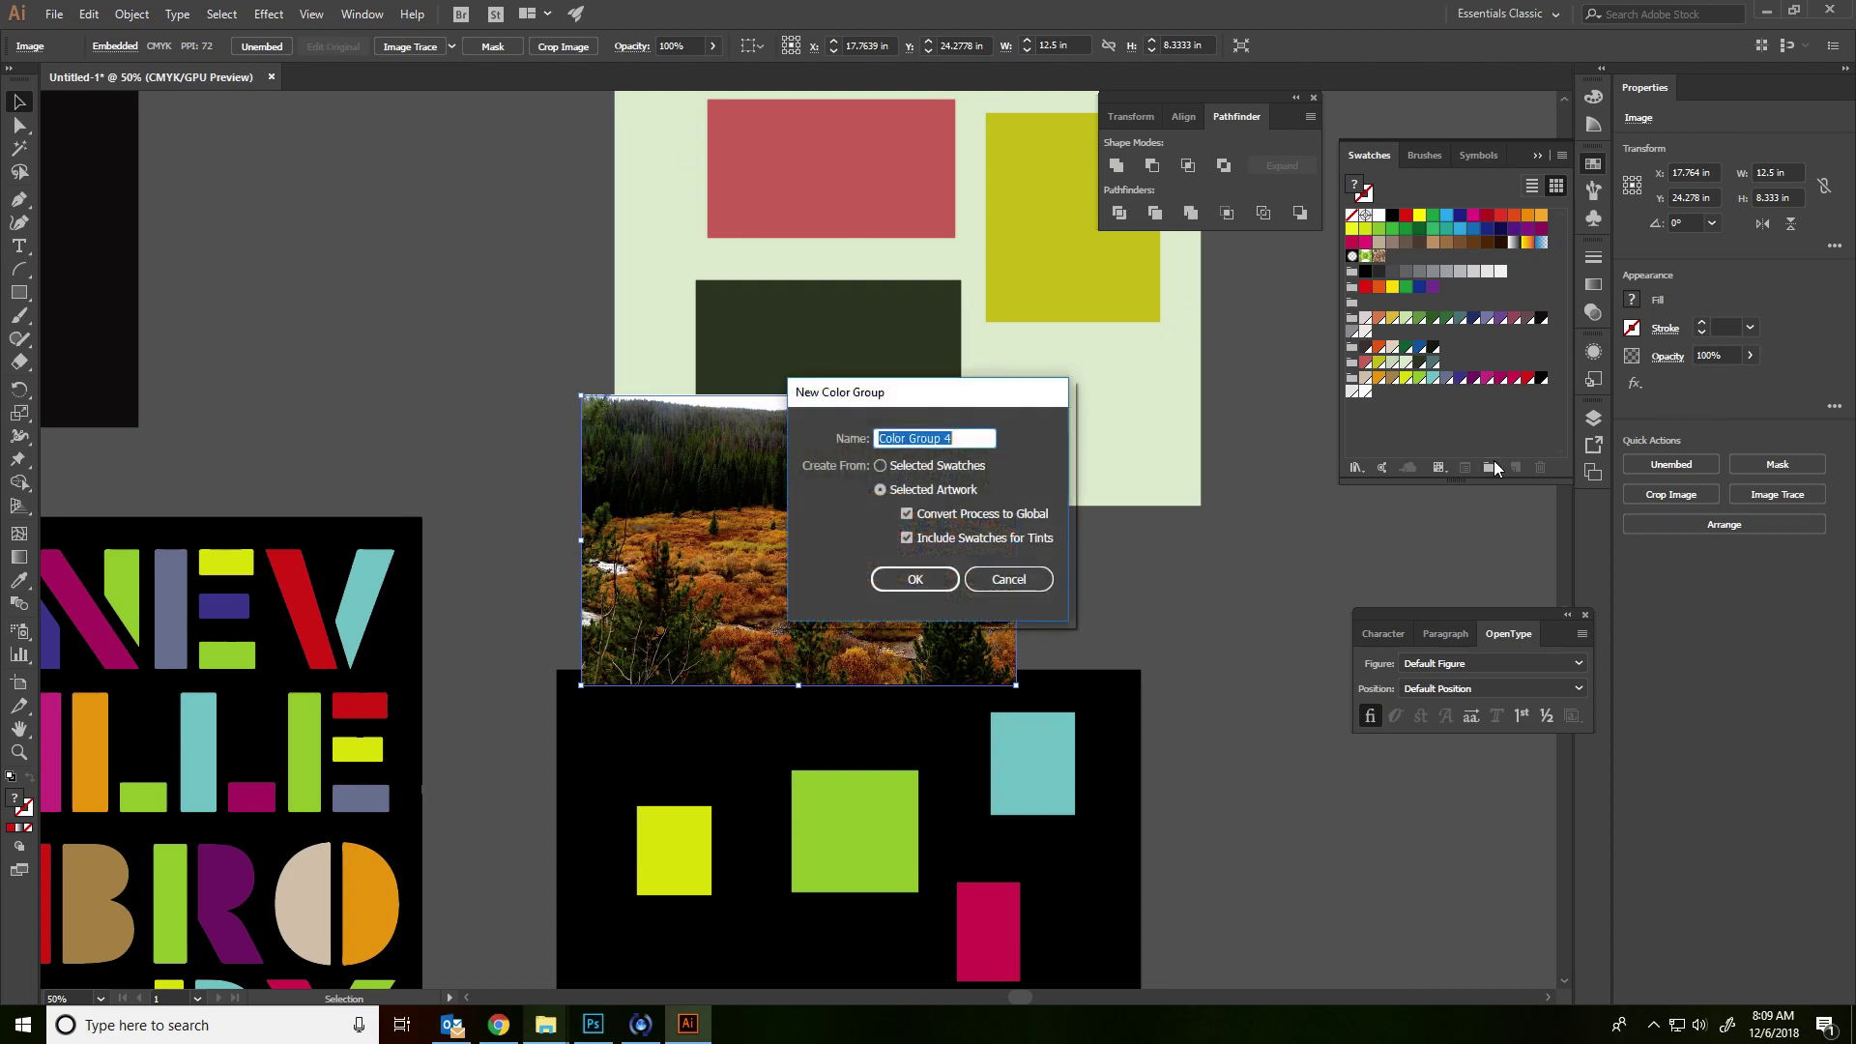
left_click(915, 579)
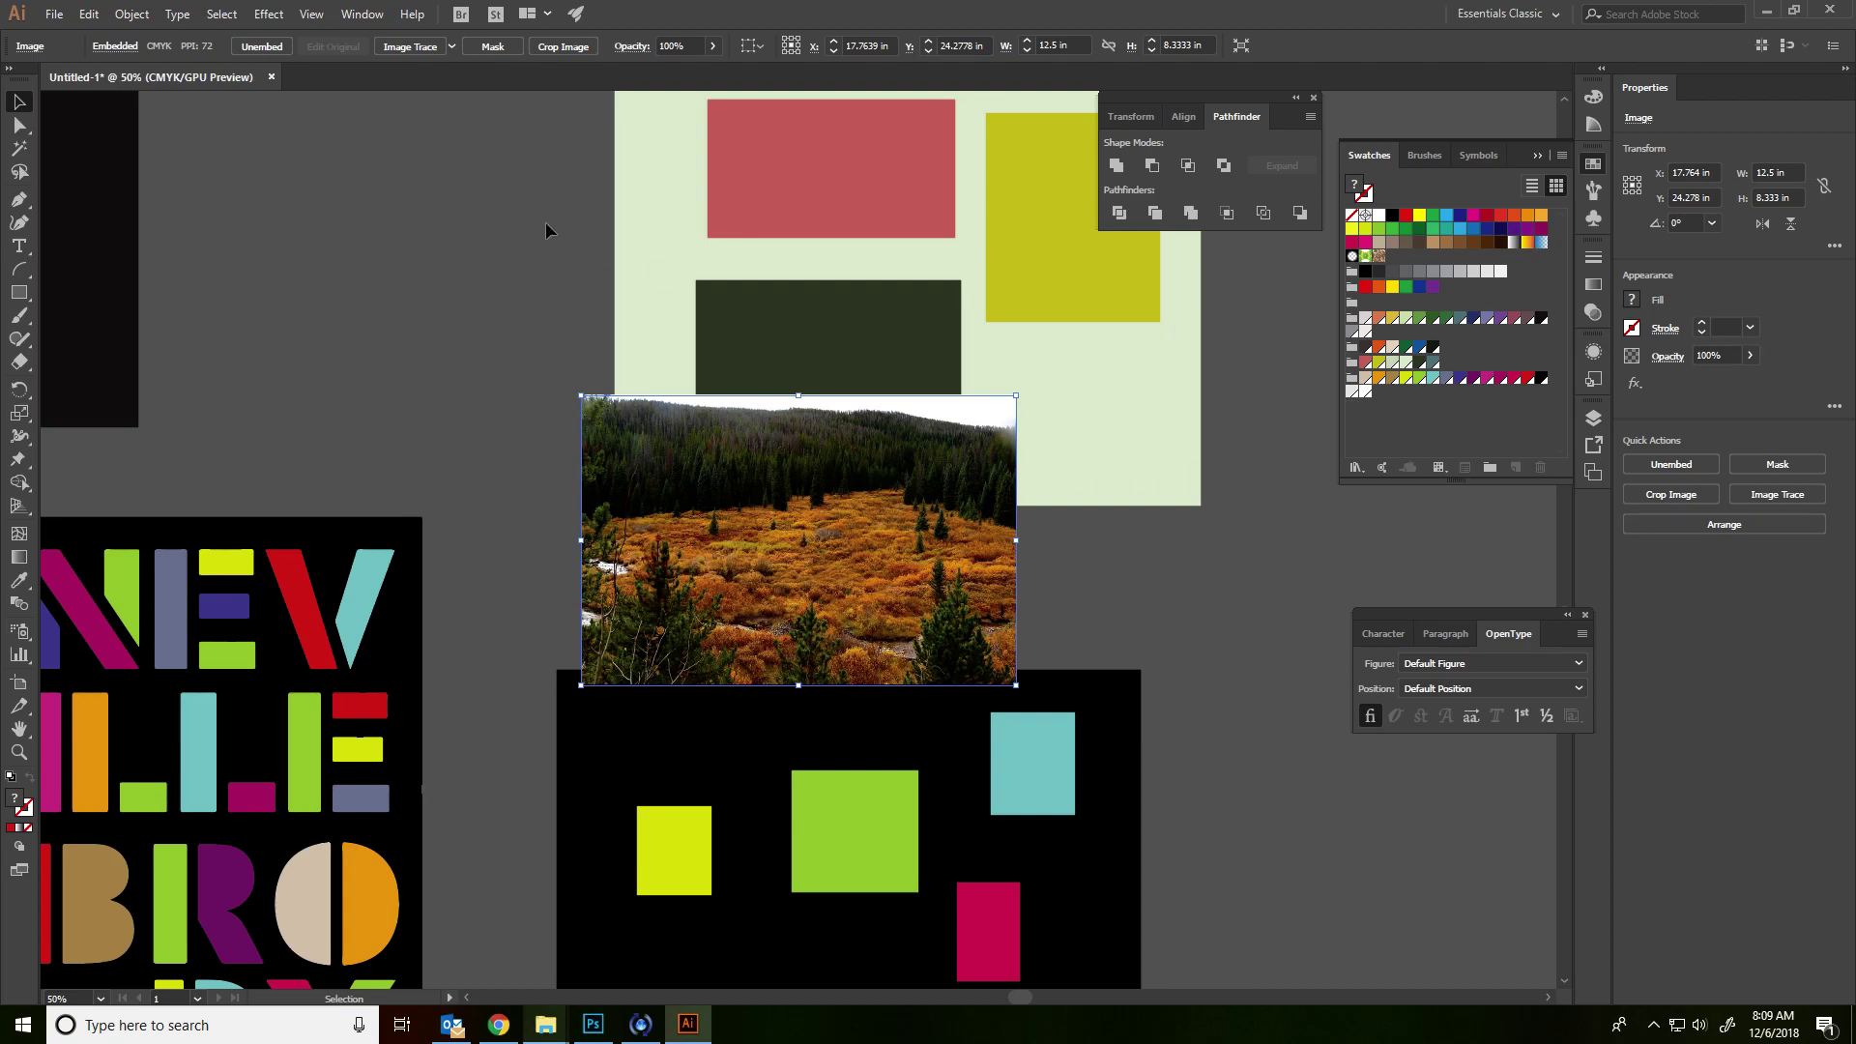
left_click(132, 14)
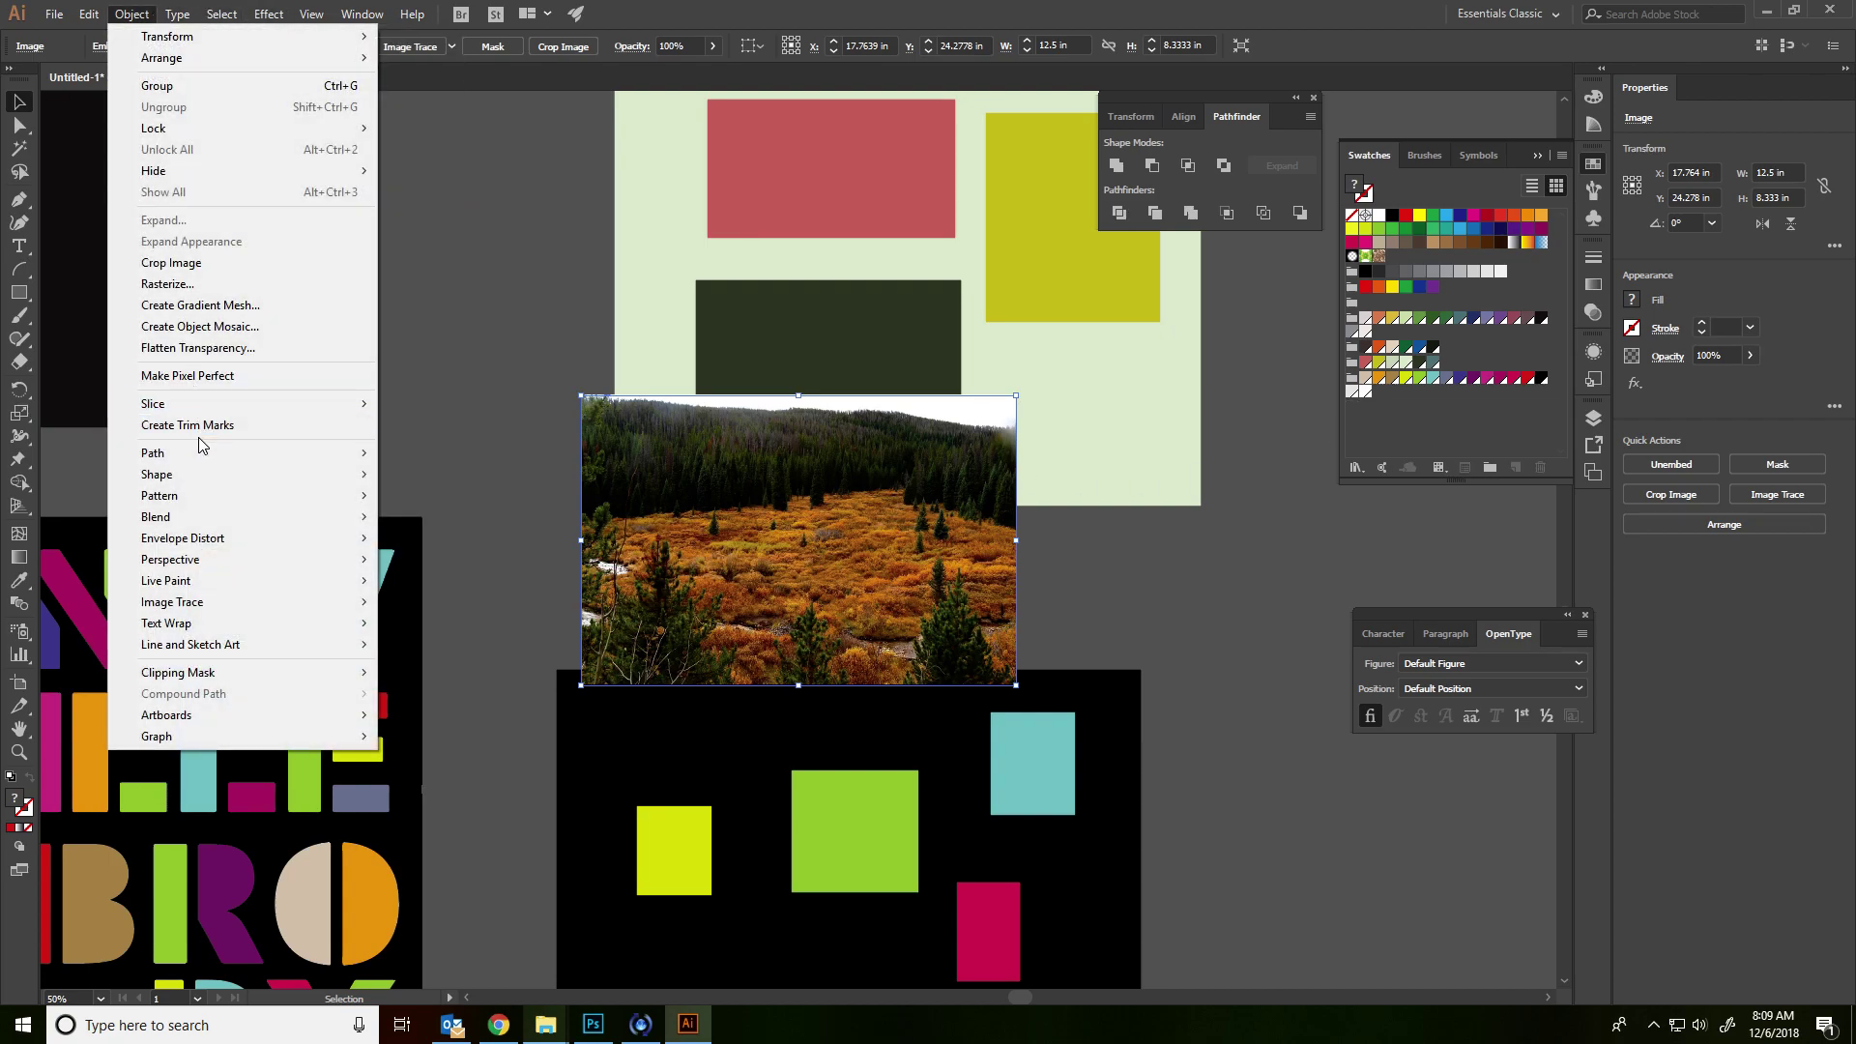